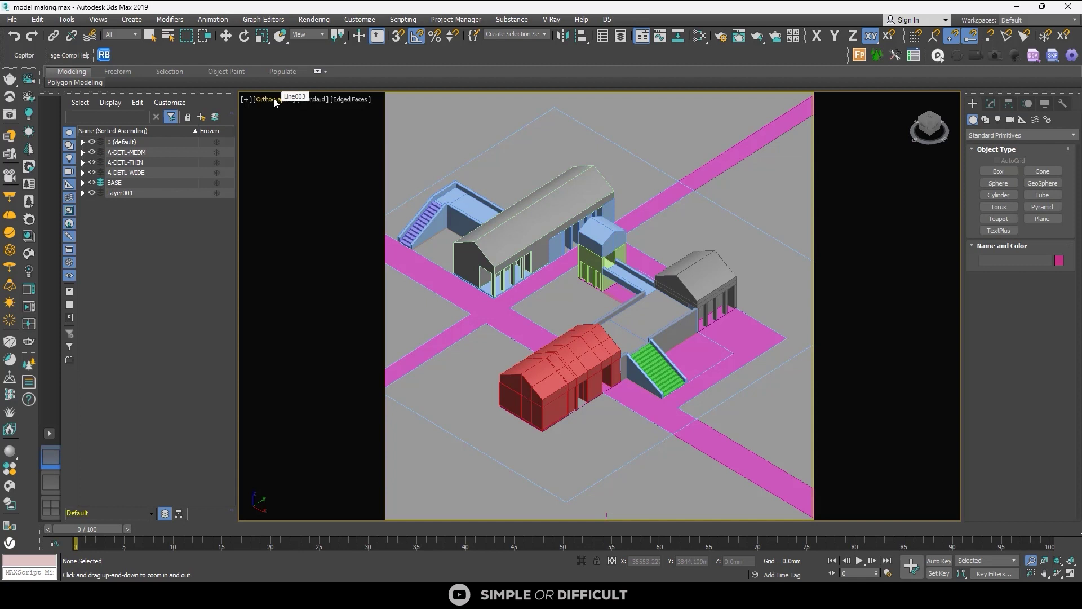
Step: Try the Perspective projection in the viewport and return it to Orthographic
click(272, 98)
click(268, 100)
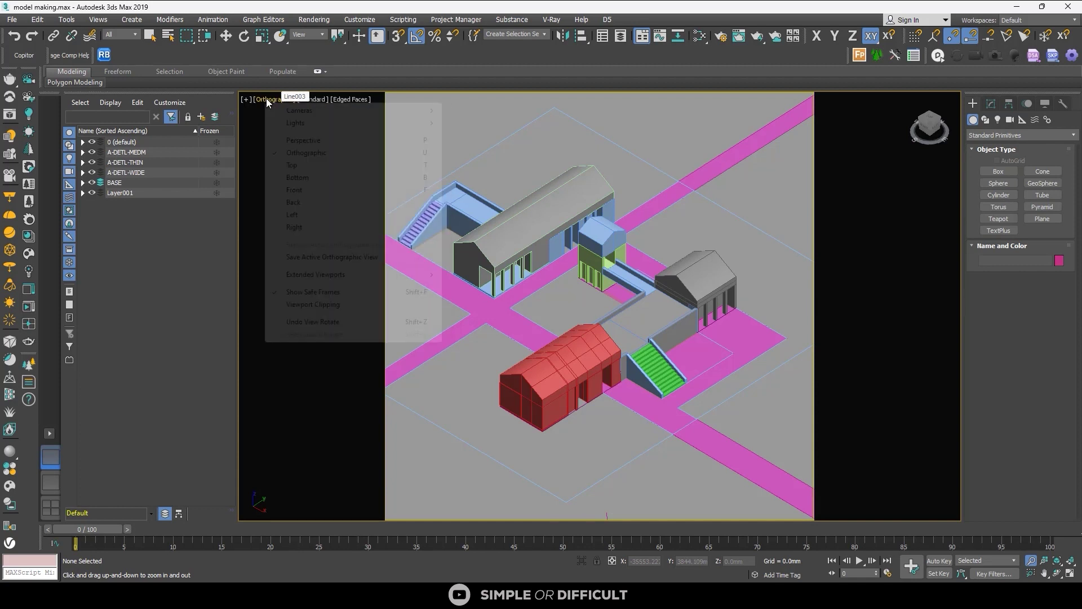
click(303, 140)
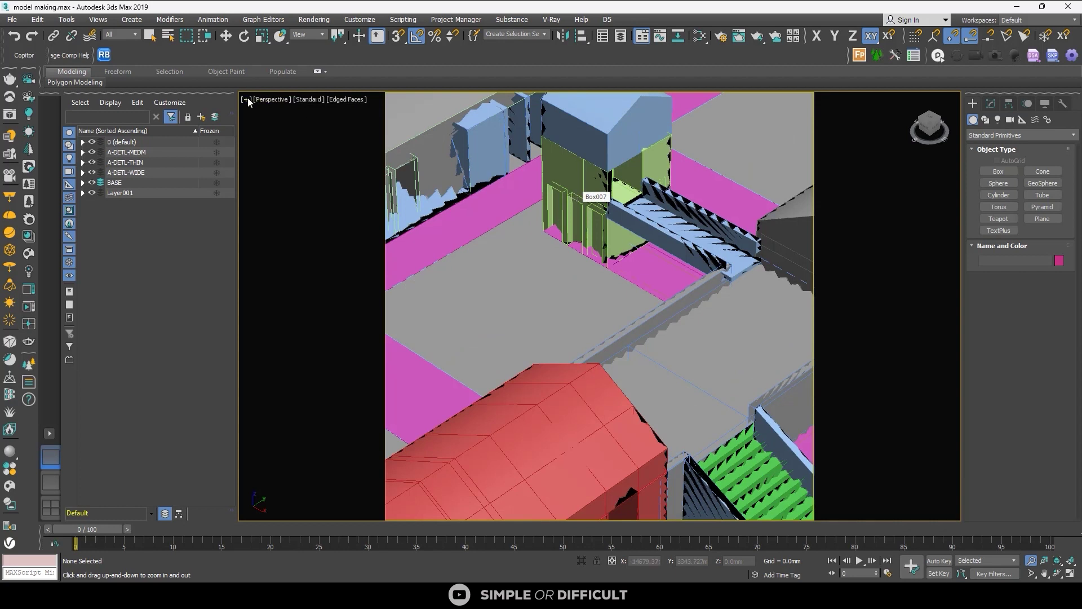
click(268, 99)
click(309, 152)
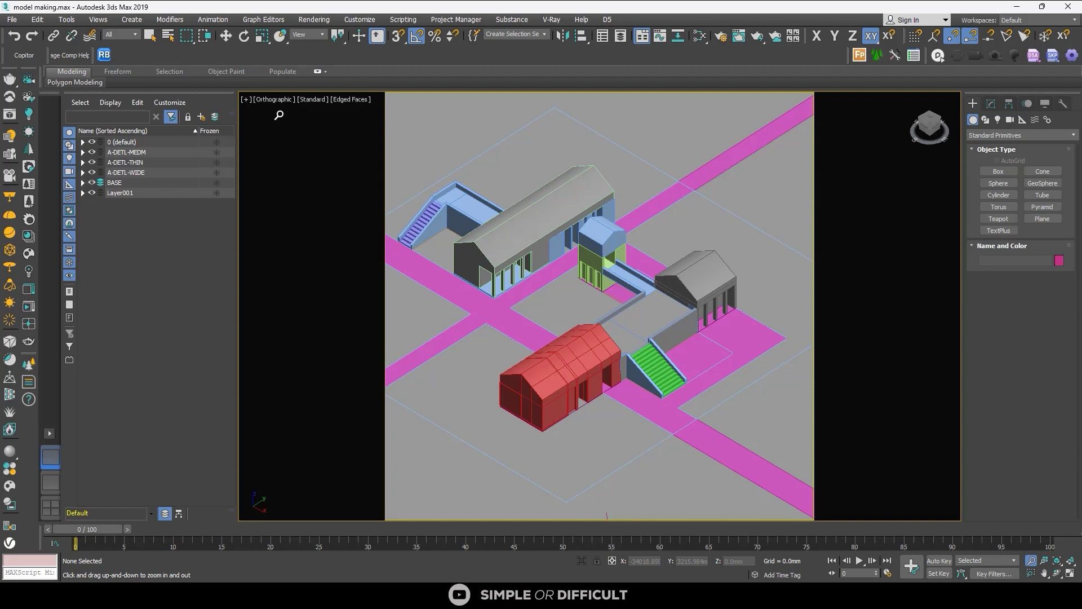
Step: Create a Corona camera from the current orthographic view of the buildings
click(29, 98)
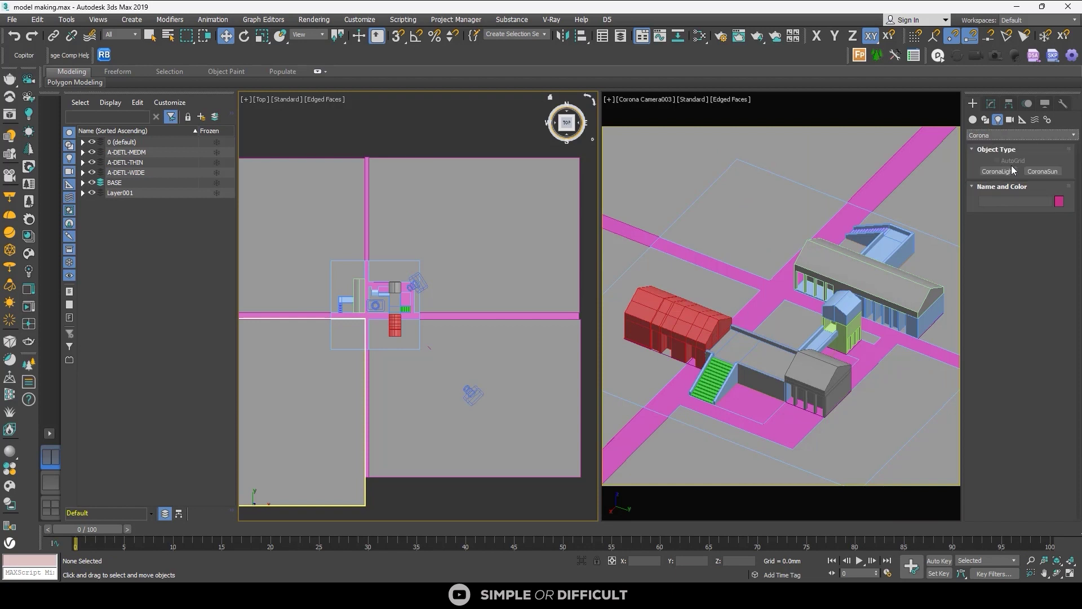
Step: Draw a rectangular Corona light about 25046 by 37797 mm beside the buildings in the top view
click(1010, 170)
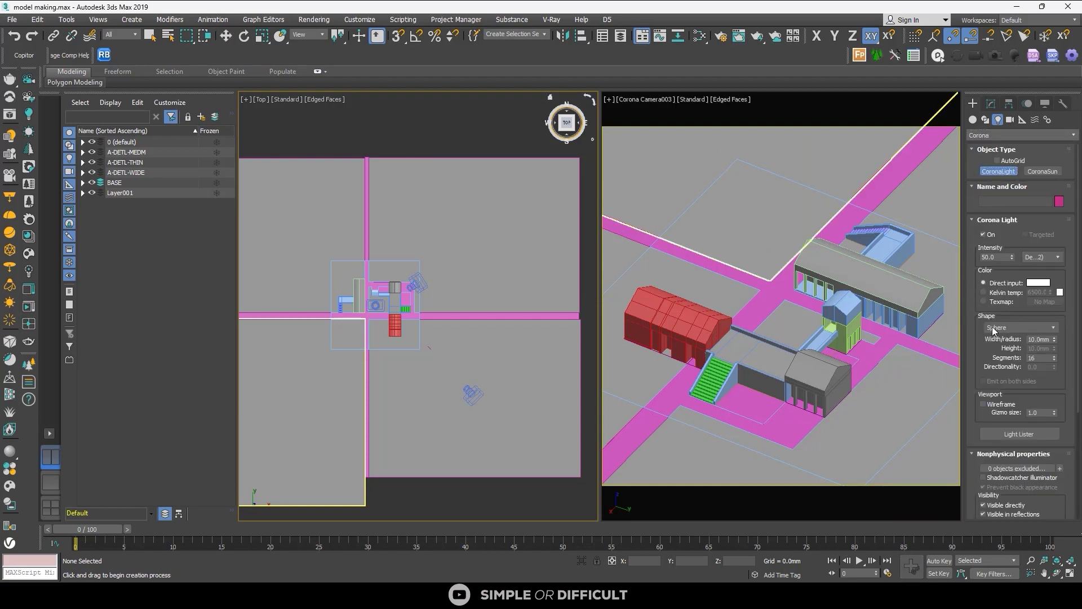
click(1014, 330)
click(1014, 345)
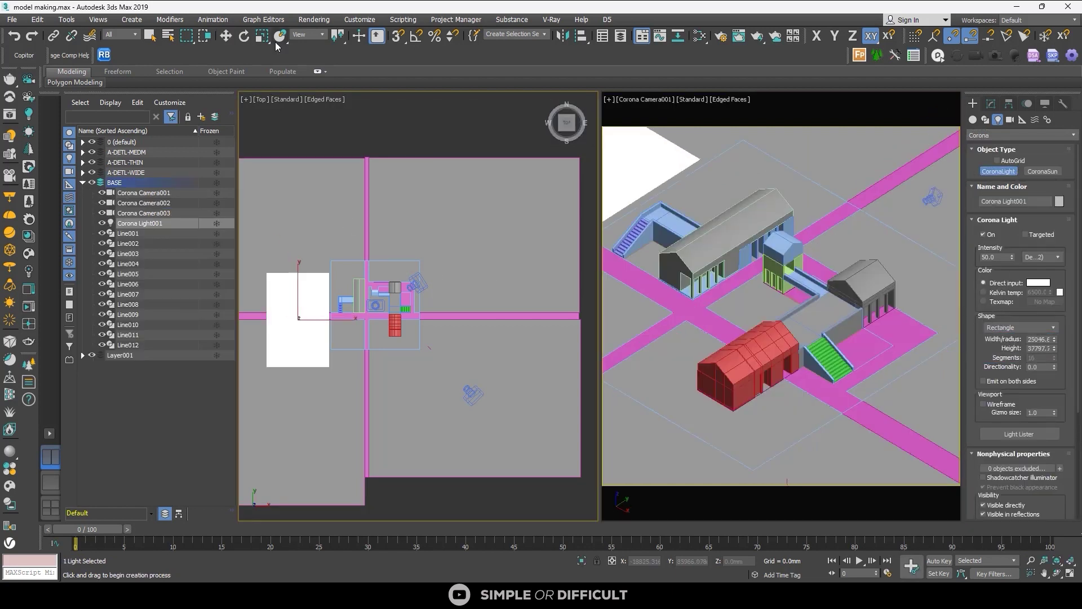
Step: Raise the rectangular light above the ground in the front view and make it targeted
key(w)
key(f)
click(991, 103)
click(1025, 325)
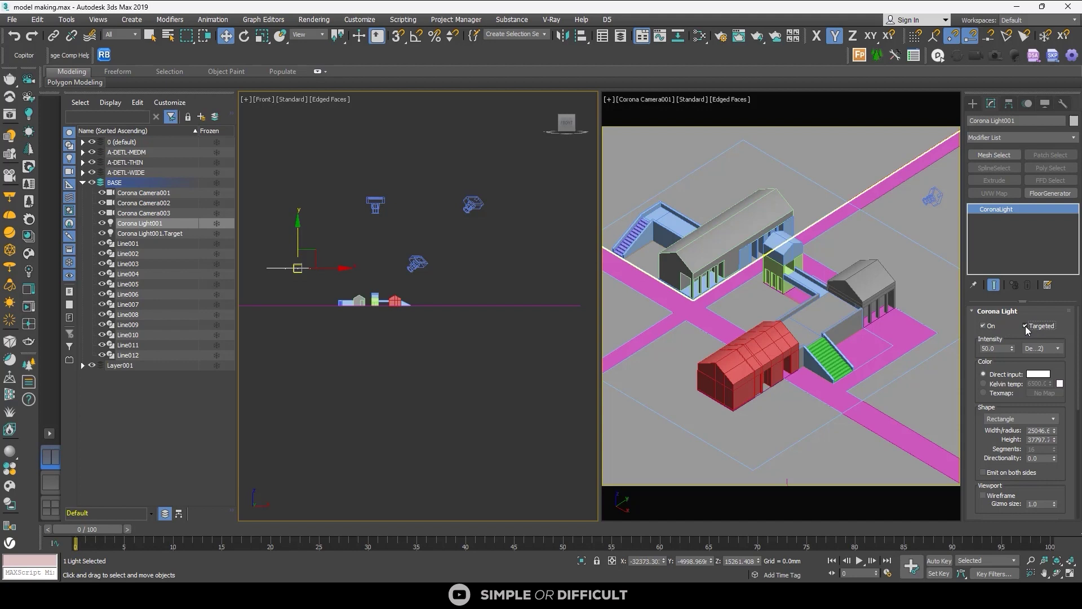
Step: Lower the rectangular light's target to ground level
middle_drag(302, 282, 451, 280)
click(435, 210)
click(437, 254)
click(435, 189)
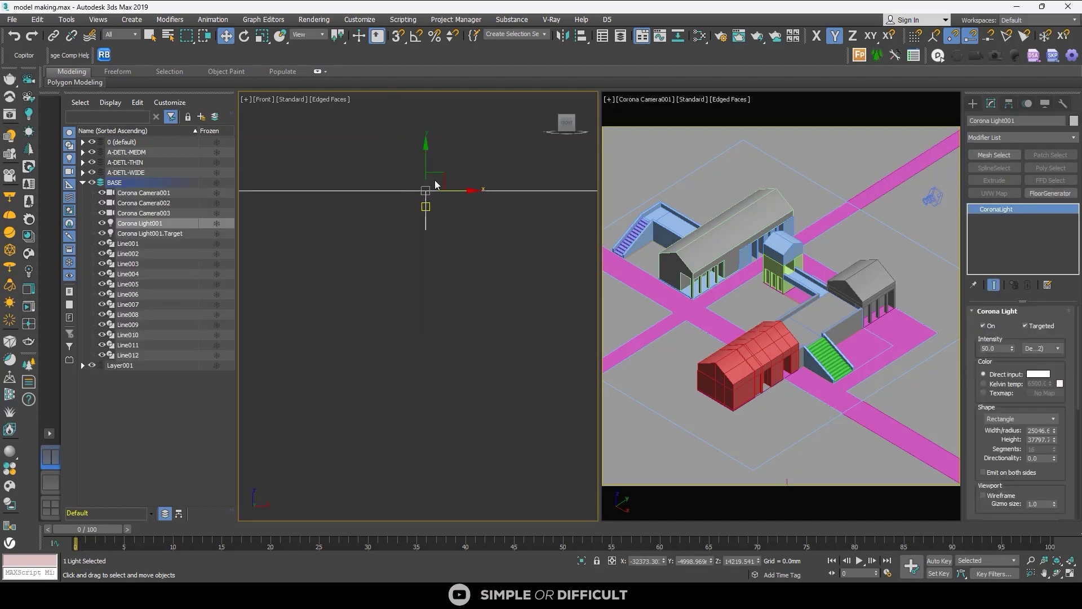
drag(425, 147, 414, 379)
key(ctrl+z)
click(444, 223)
scroll(407, 271, down, 5)
scroll(416, 336, down, 2)
alt+middle_drag(413, 380, 389, 386)
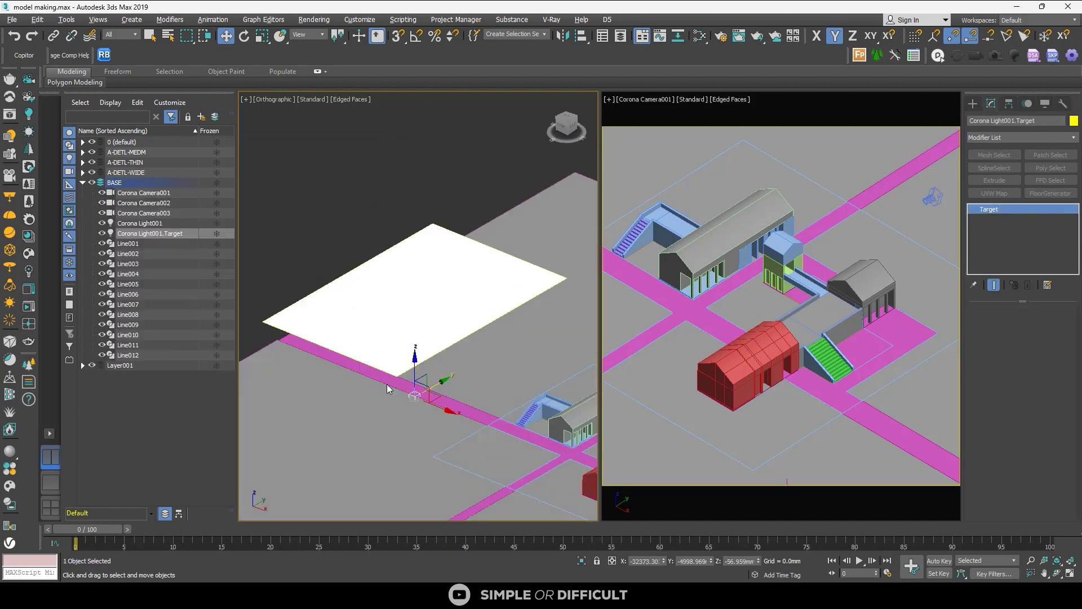
Step: Move the light's target over to the buildings so the raised light shines diagonally across the model
scroll(381, 394, down, 3)
drag(402, 397, 485, 429)
key(t)
scroll(394, 351, up, 1)
scroll(394, 351, down, 3)
drag(410, 337, 416, 299)
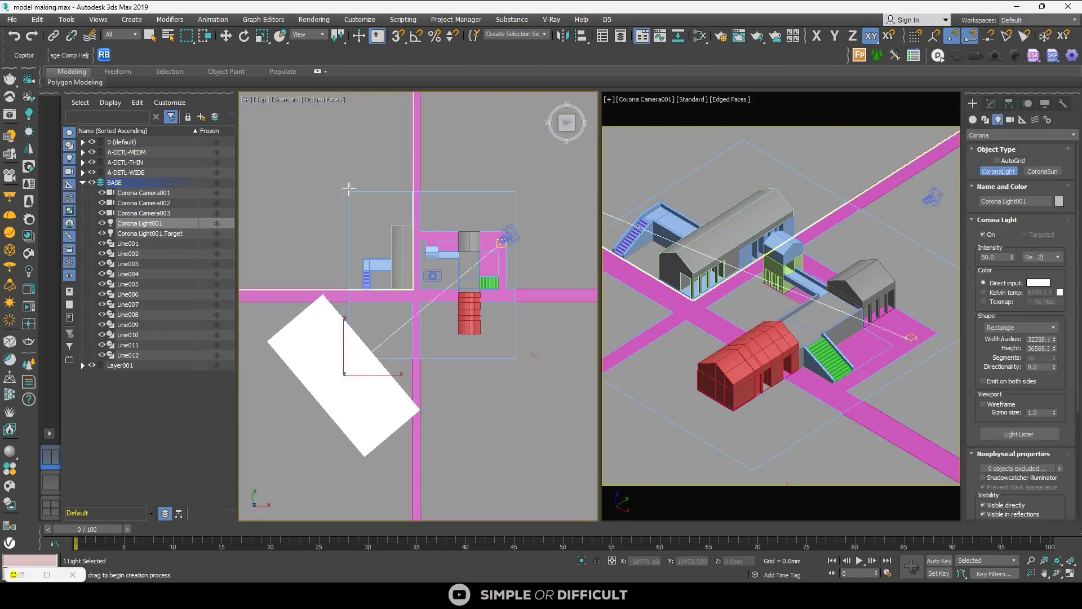
Step: Draw a square Corona light about 35918 mm wide over the site and raise it to about Z 44243 mm
drag(349, 191, 531, 331)
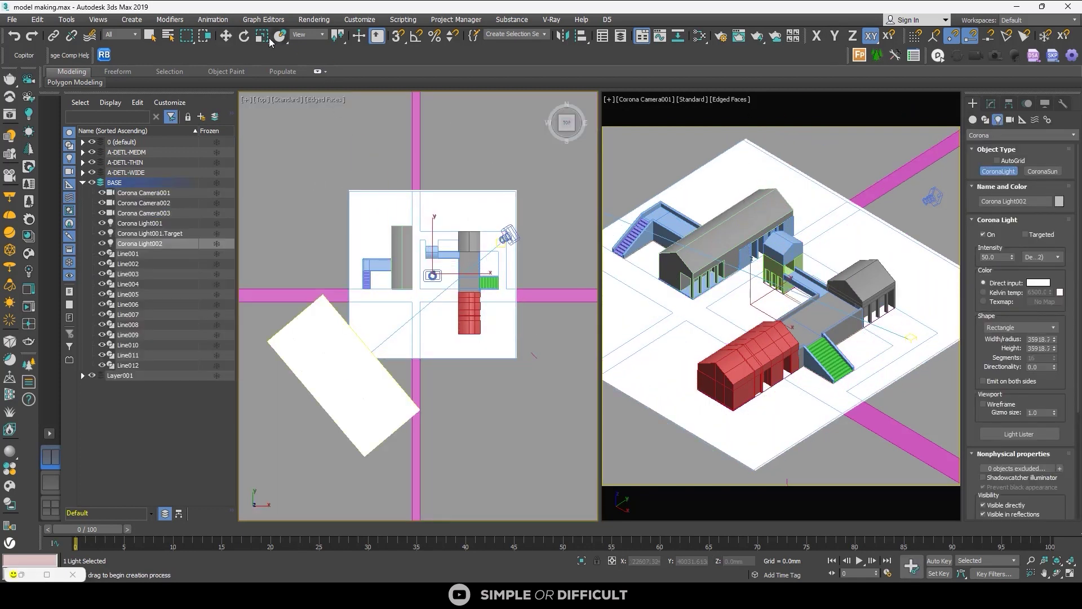
click(226, 35)
click(567, 133)
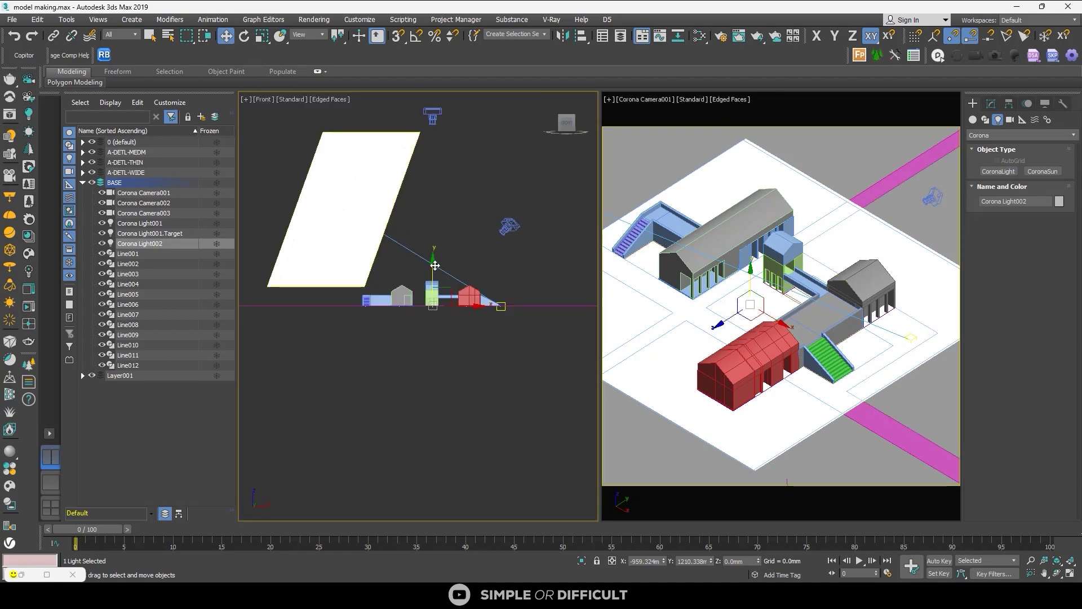
click(430, 162)
click(711, 192)
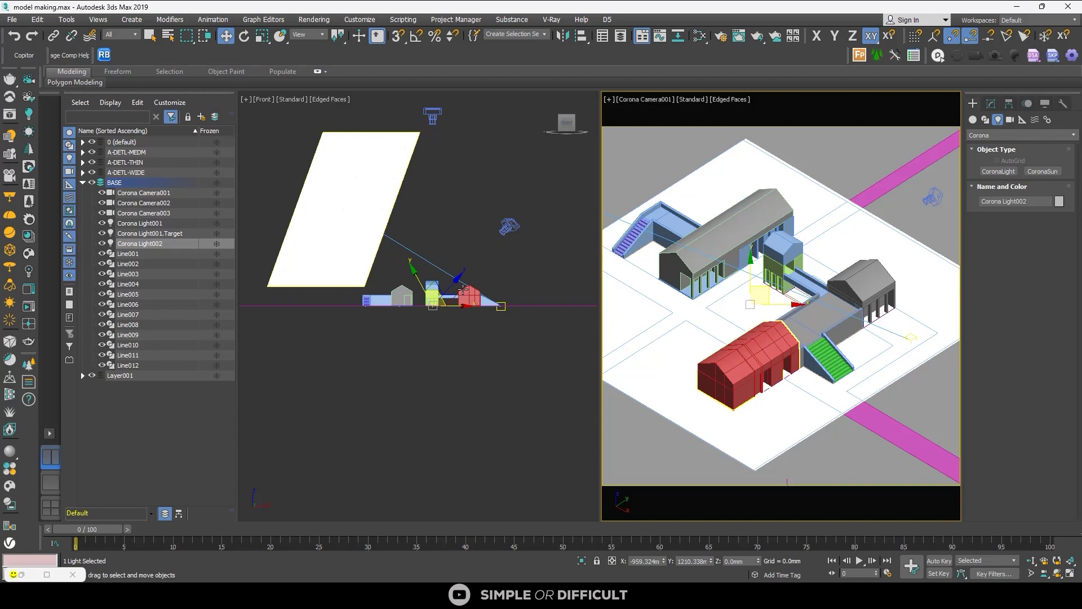
right_click(458, 290)
drag(433, 270, 434, 76)
middle_drag(462, 198, 452, 295)
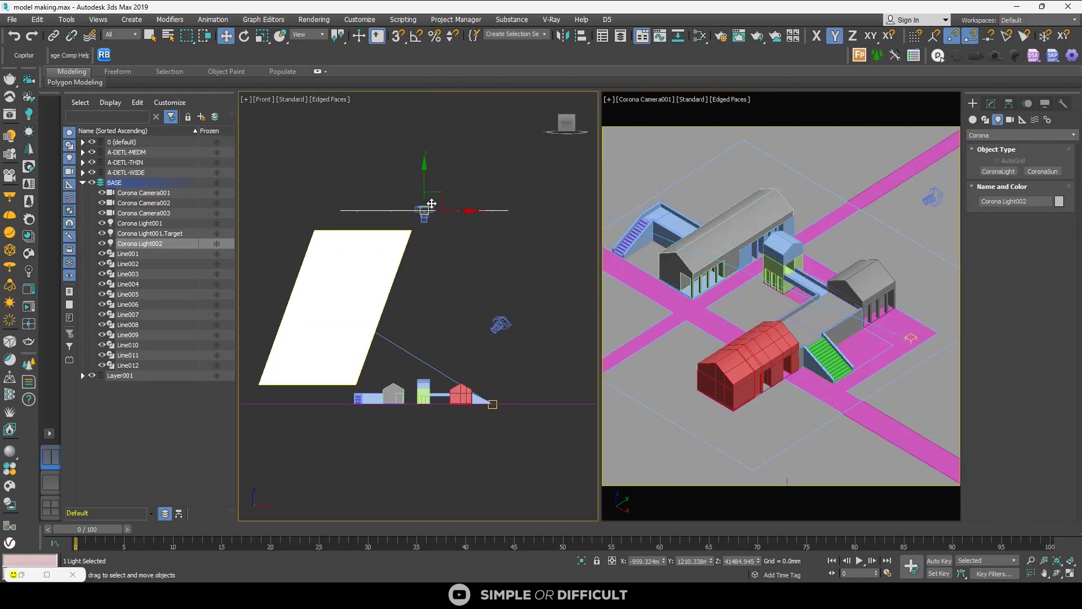
drag(431, 203, 485, 194)
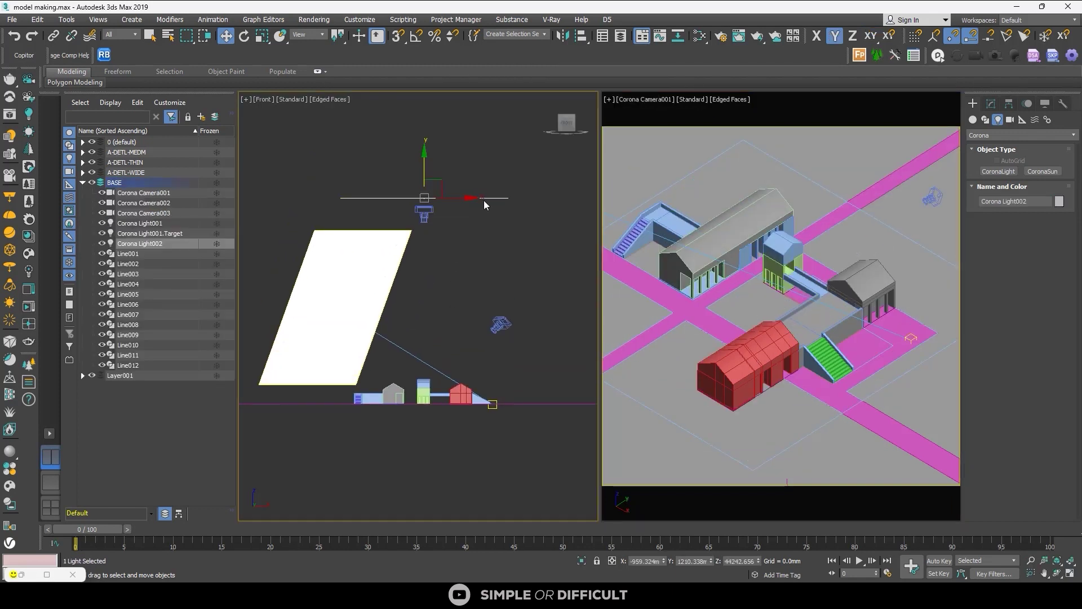
Step: Open the Corona frame buffer and start an interactive render through Corona Camera001
right_click(457, 224)
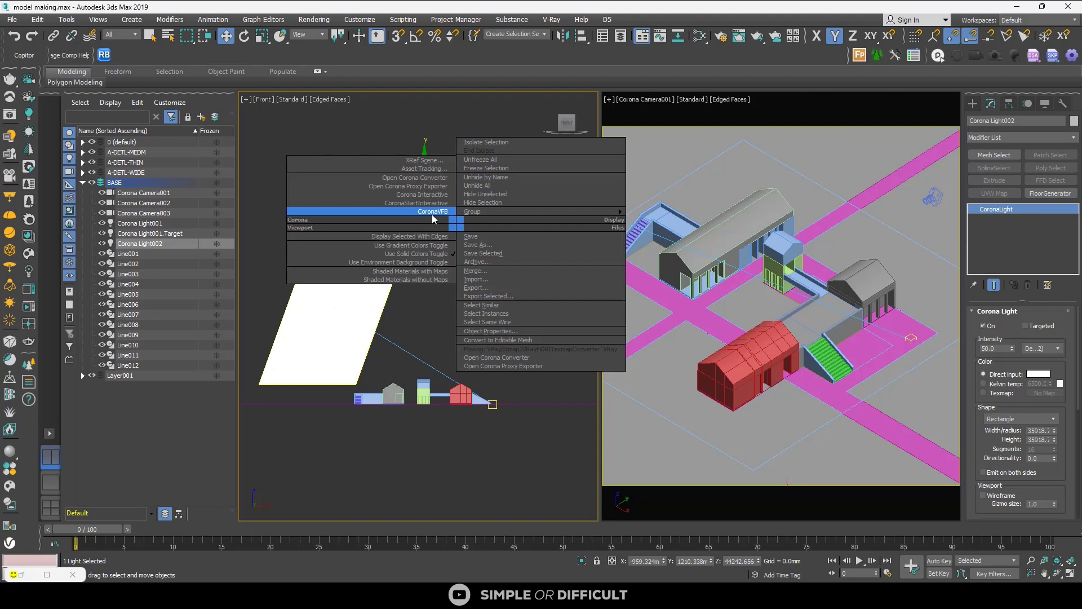
click(436, 213)
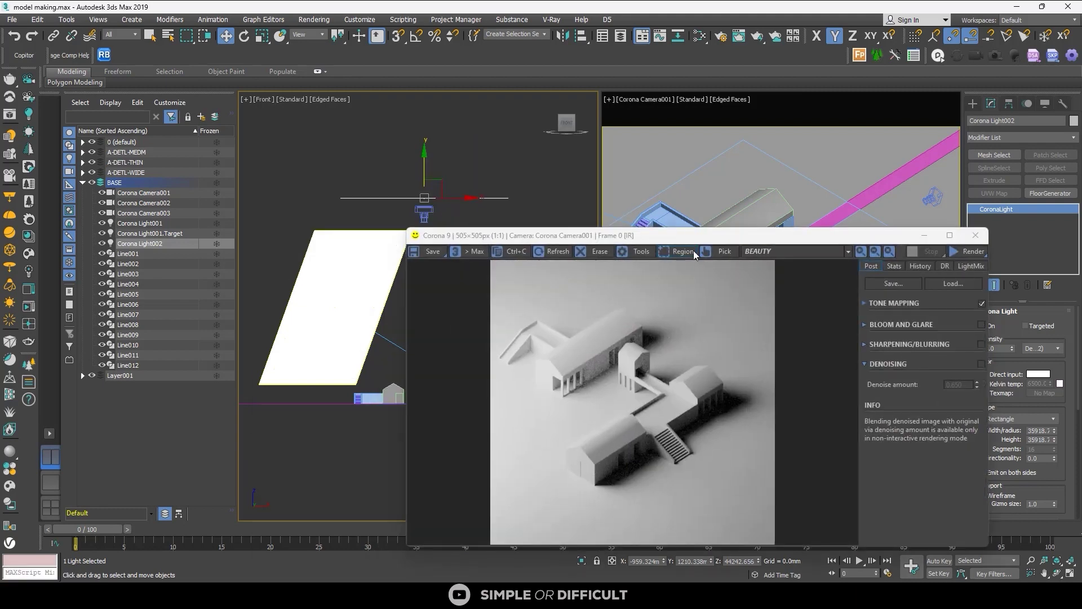
drag(808, 235, 751, 93)
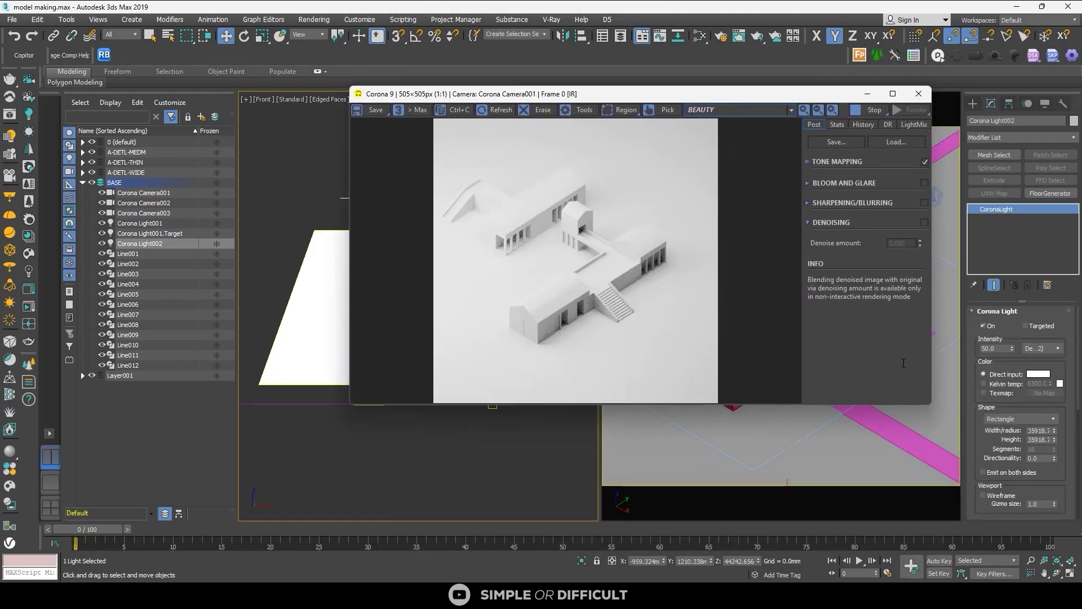
Step: Set the intensity of the overhead light, Corona Light002, to 2
double_click(994, 347)
text(2)
key(Return)
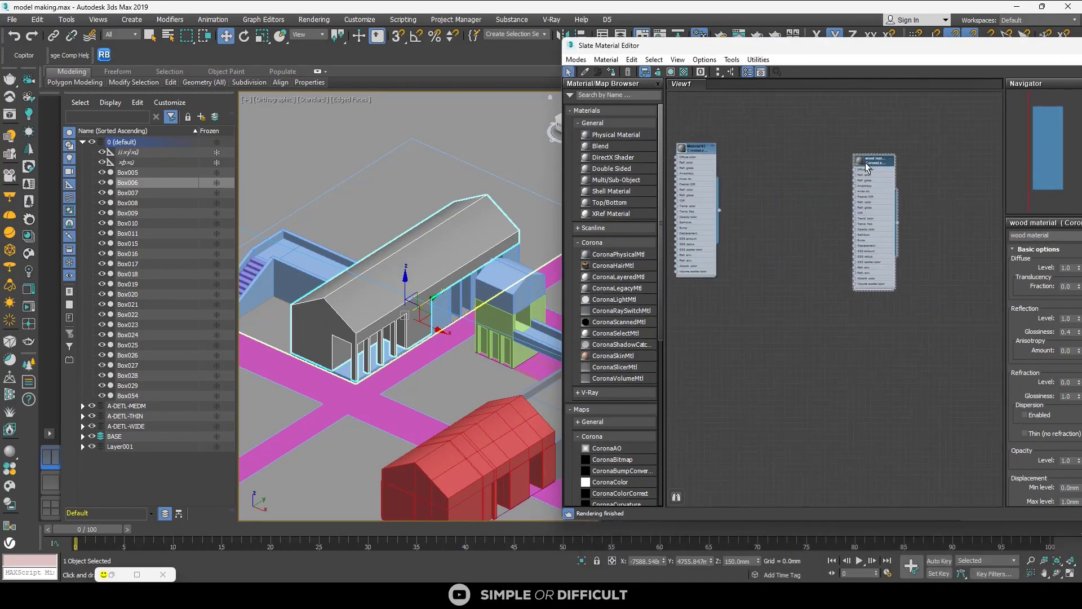
Step: Load the Wood1_21_Albedo image into the wood material's diffuse color
scroll(865, 163, up, 5)
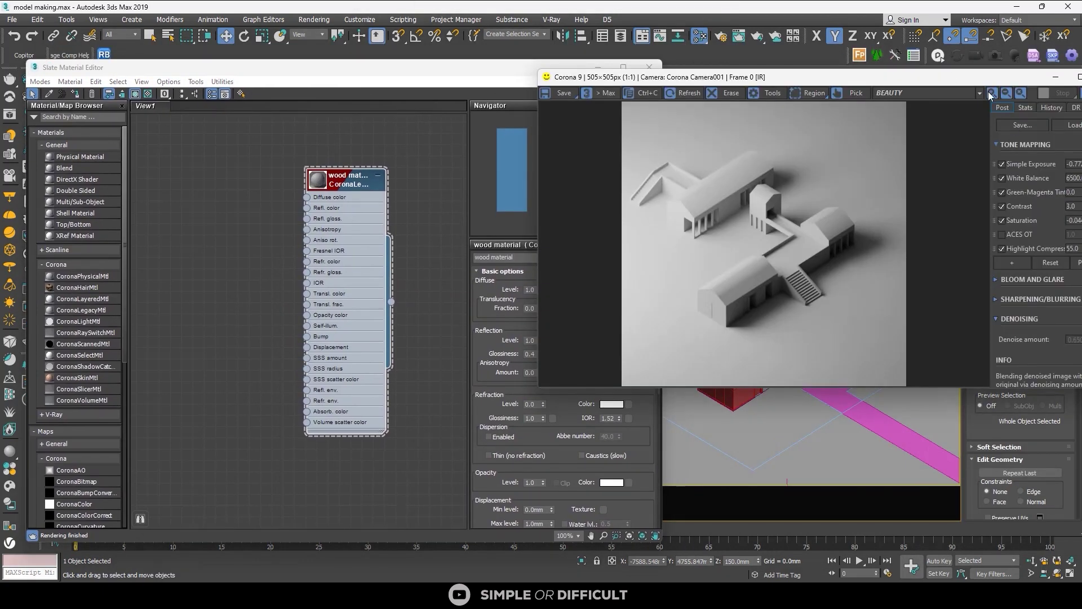
click(1033, 93)
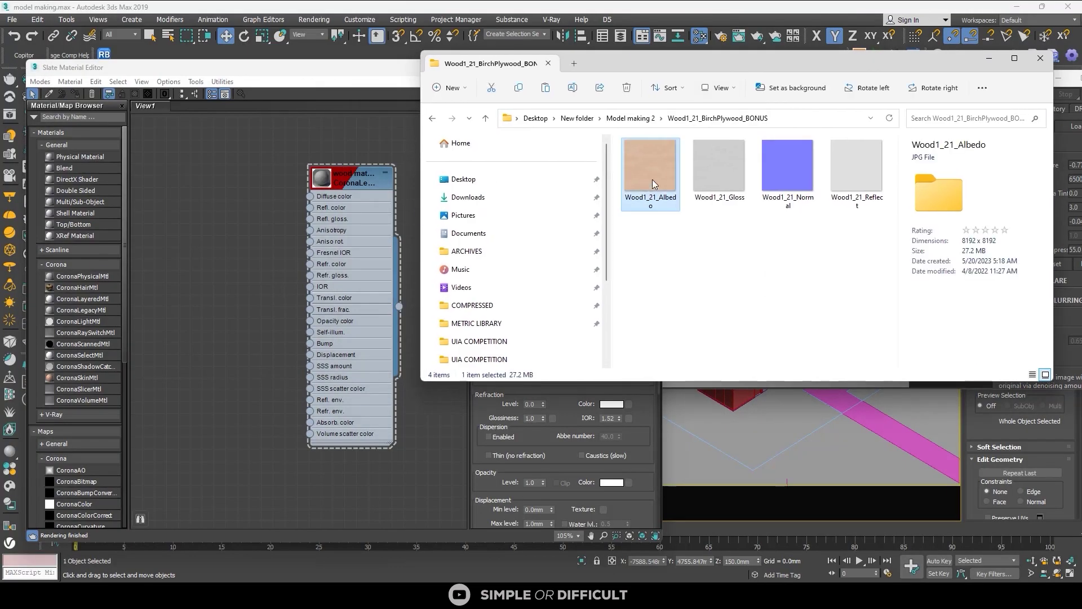
drag(652, 147, 333, 195)
click(248, 179)
scroll(229, 185, up, 1)
Step: Bring the Wood1_21_Normal image into the material graph as a bitmap below the albedo map
key(alt+Tab)
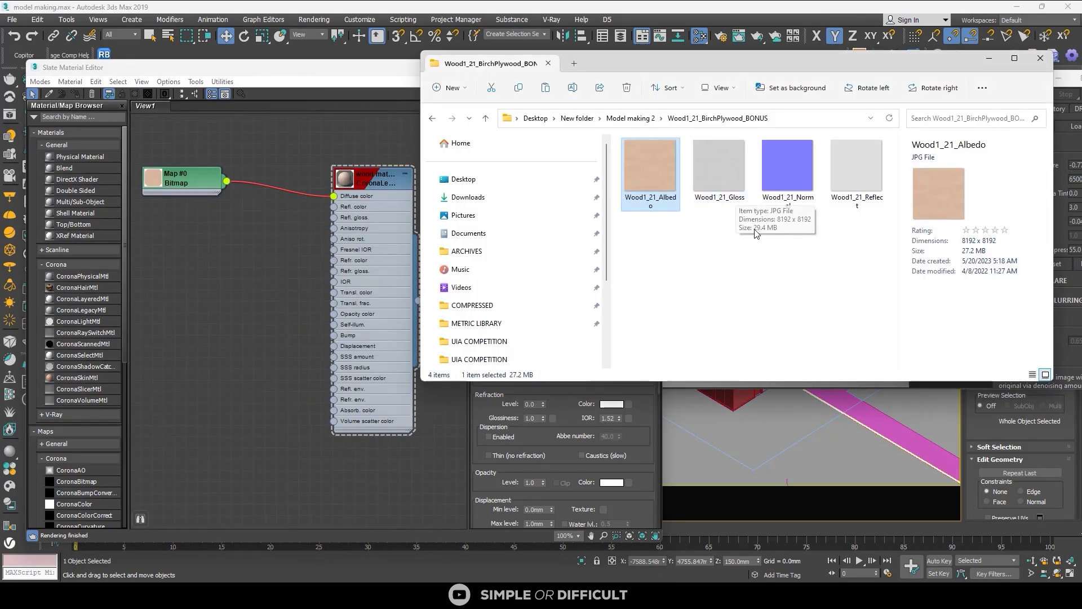
drag(787, 159, 197, 290)
click(441, 248)
middle_drag(237, 282, 315, 279)
scroll(310, 281, up, 1)
drag(307, 296, 286, 297)
Step: Connect the normal bitmap to the wood material's bump through a CoronaNormal map with its add gamma option enabled
drag(418, 331, 342, 304)
mouse_move(383, 323)
click(473, 443)
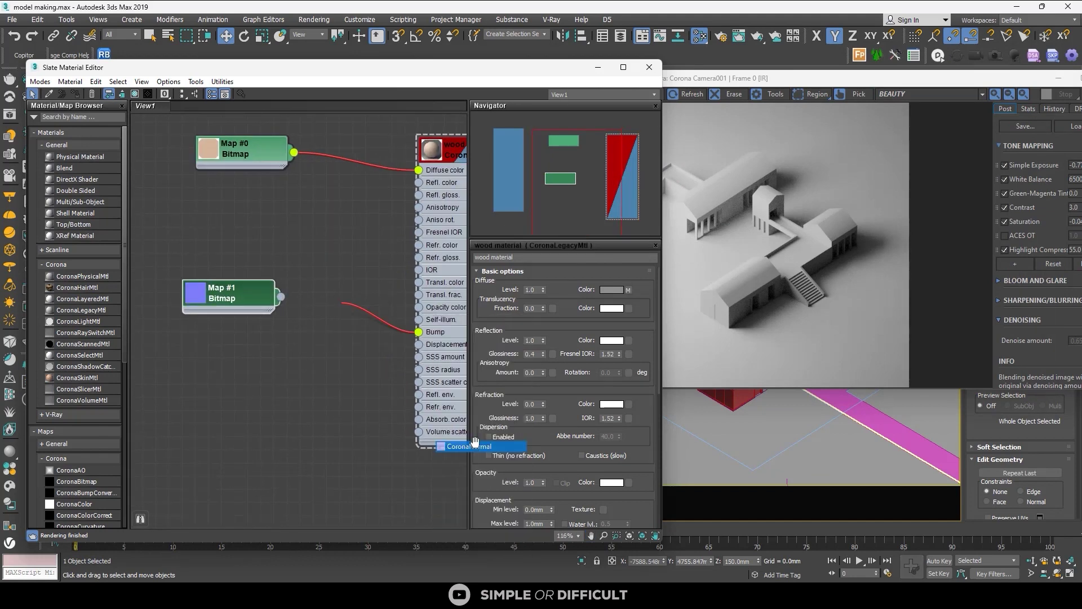
drag(226, 288, 189, 316)
drag(241, 323, 288, 326)
double_click(327, 305)
click(583, 300)
Step: Enlarge the wood material's preview and isolate the long gabled building Box006 to inspect its wood texture
double_click(425, 152)
scroll(398, 172, up, 4)
middle_drag(394, 175, 261, 180)
drag(543, 72, 1005, 76)
key(z)
key(alt+q)
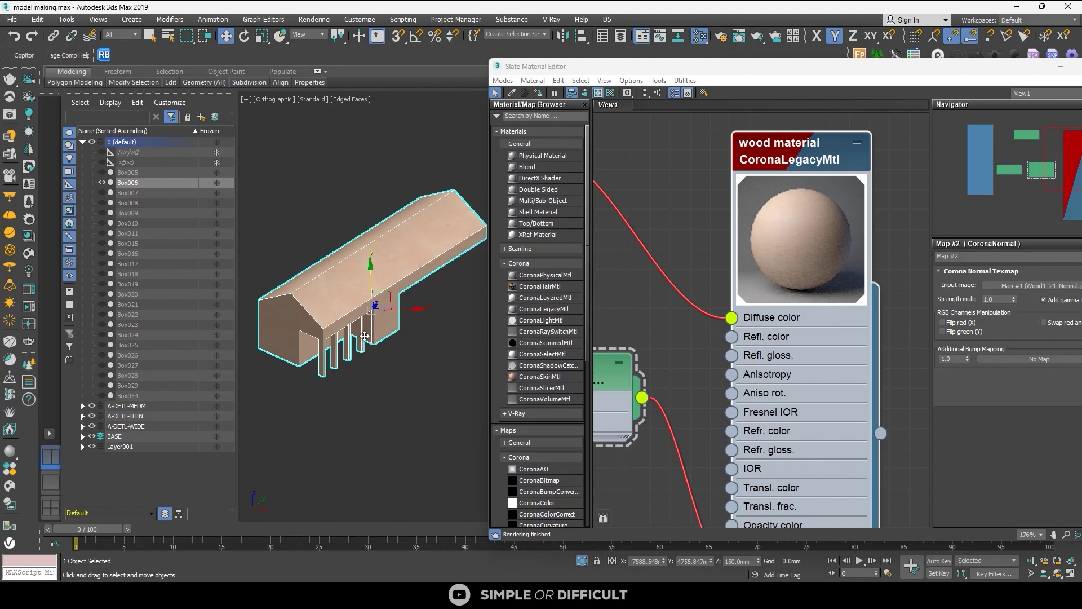
scroll(741, 237, down, 1)
scroll(742, 237, down, 3)
middle_drag(711, 307, 772, 319)
double_click(831, 201)
click(1060, 66)
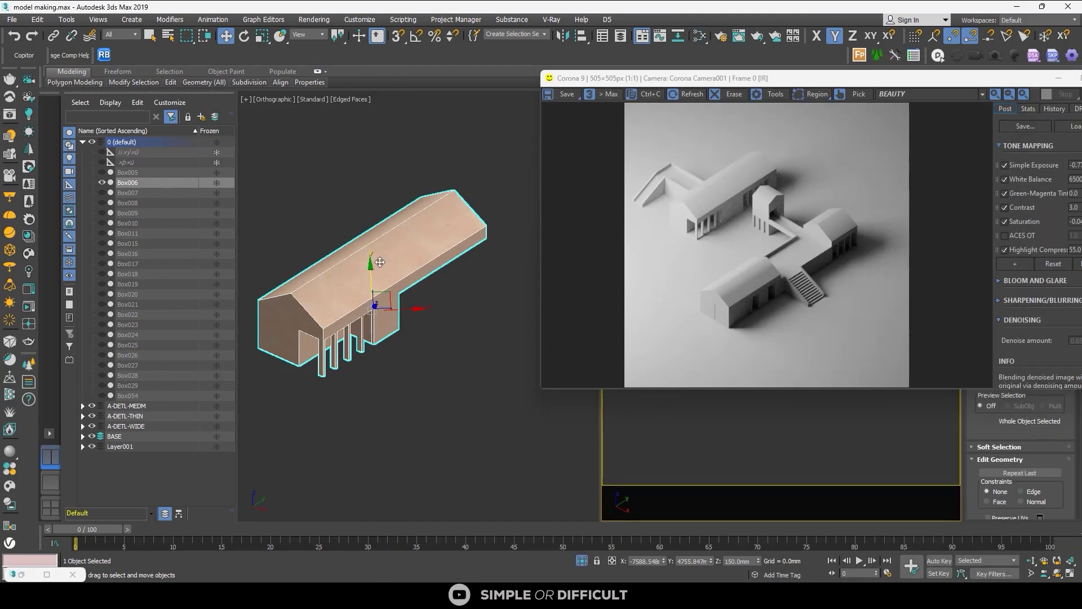
Step: Try an interactive Corona render with only the long building isolated, and stop it
scroll(378, 258, up, 3)
drag(1017, 82, 830, 106)
click(917, 117)
click(642, 445)
click(869, 117)
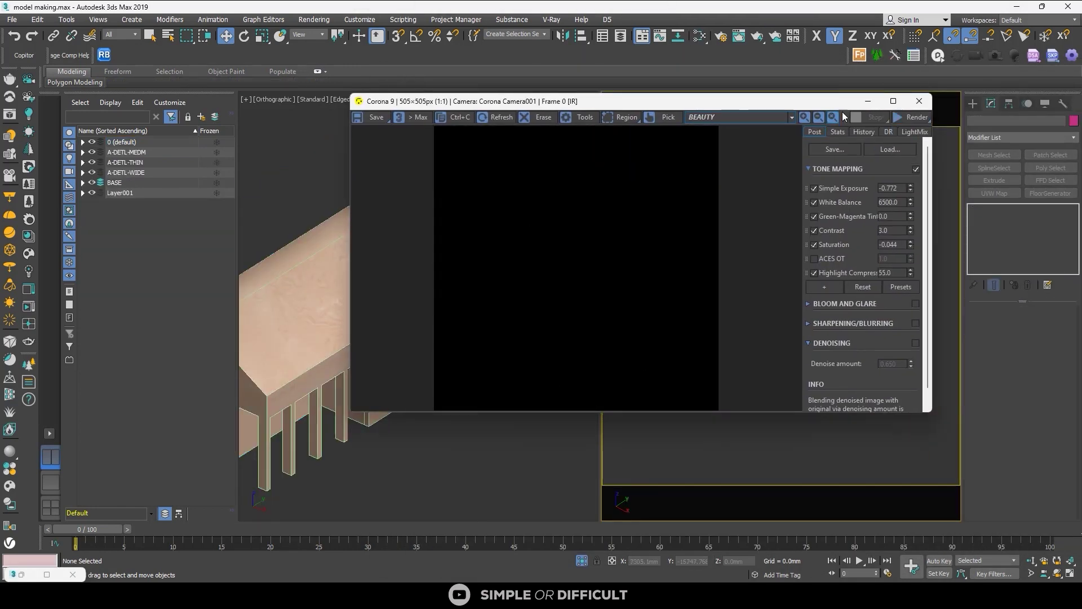
Step: Minimize the frame buffer and end the isolation to show the whole model
click(868, 102)
click(564, 451)
click(582, 559)
click(111, 573)
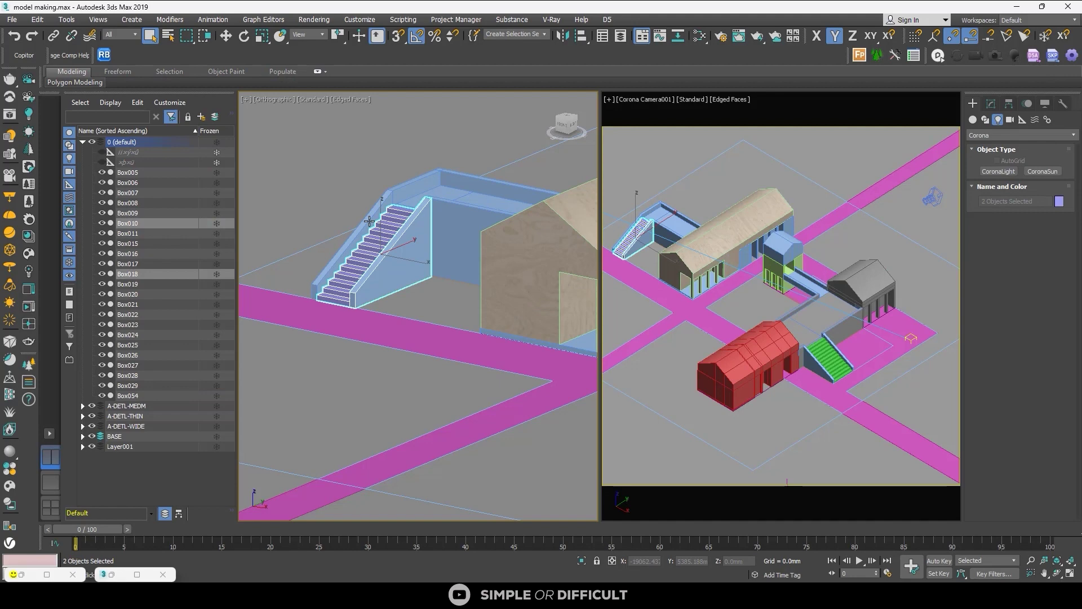
Step: Add three more building parts to the selection of the purple-stepped staircase
scroll(369, 221, down, 4)
ctrl+click(456, 225)
scroll(459, 242, up, 1)
ctrl+click(471, 254)
ctrl+click(517, 343)
scroll(496, 293, down, 2)
click(721, 36)
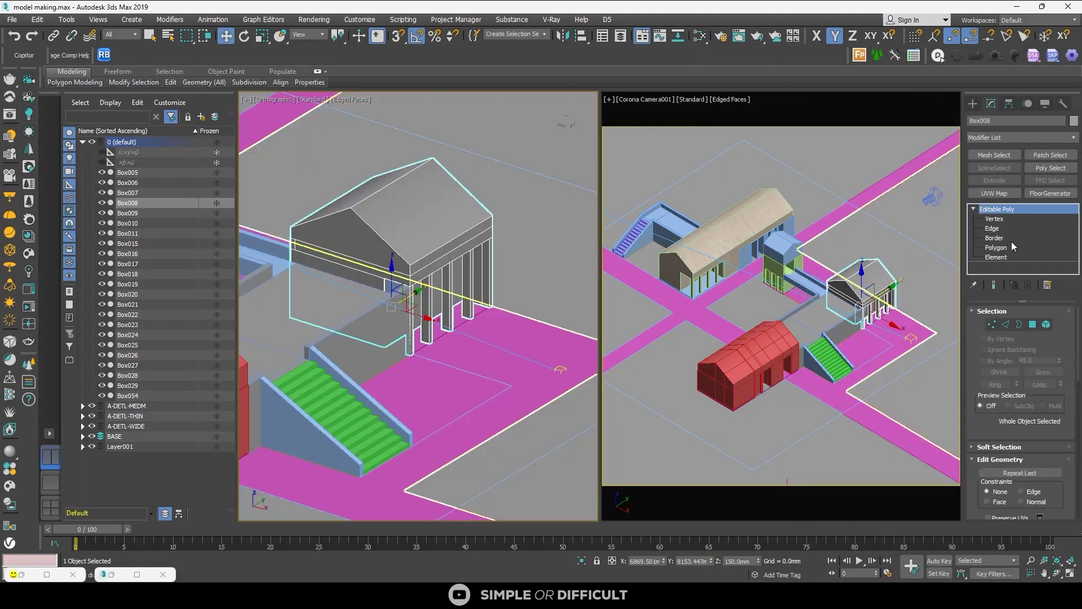
Step: Edit Box008 at polygon level and remove one stray polygon from the roof and column selection
click(996, 247)
scroll(429, 199, up, 10)
key(q)
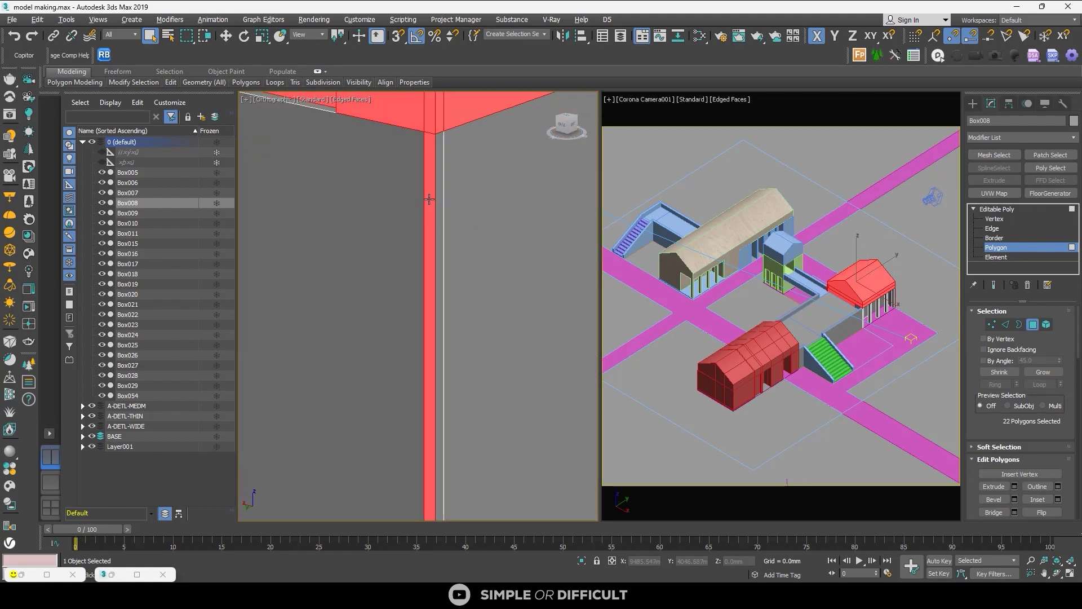
alt+click(429, 199)
alt+middle_drag(428, 199, 404, 277)
scroll(434, 249, down, 4)
scroll(404, 277, up, 3)
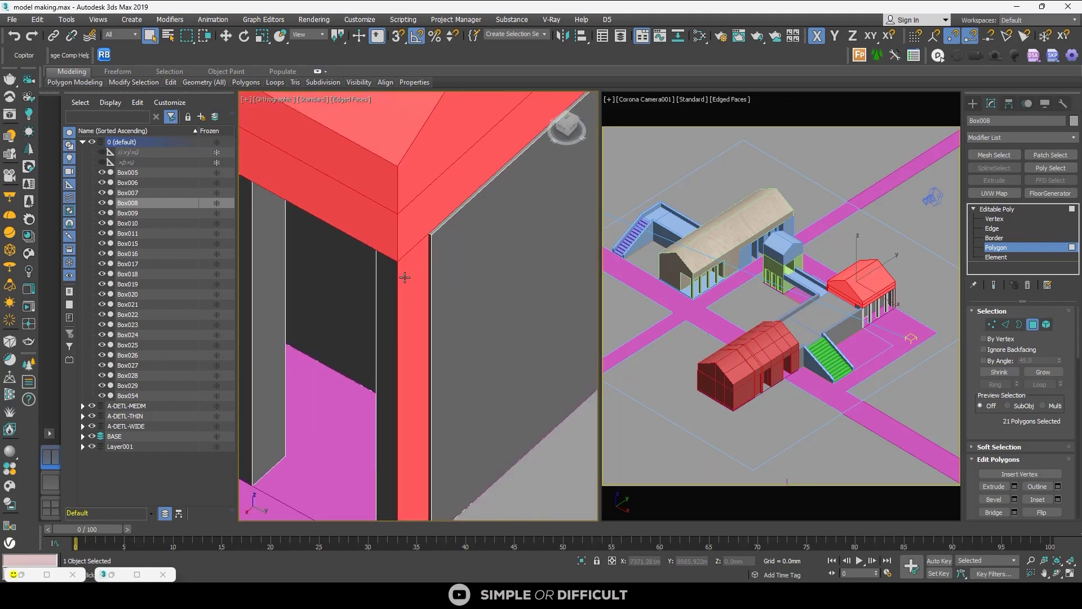
Step: Add the side faces of the front row of columns to Box008's polygon selection
ctrl+click(388, 278)
middle_drag(273, 250, 395, 259)
ctrl+click(393, 265)
ctrl+click(369, 265)
scroll(406, 279, down, 3)
ctrl+click(407, 279)
ctrl+click(397, 276)
ctrl+click(349, 253)
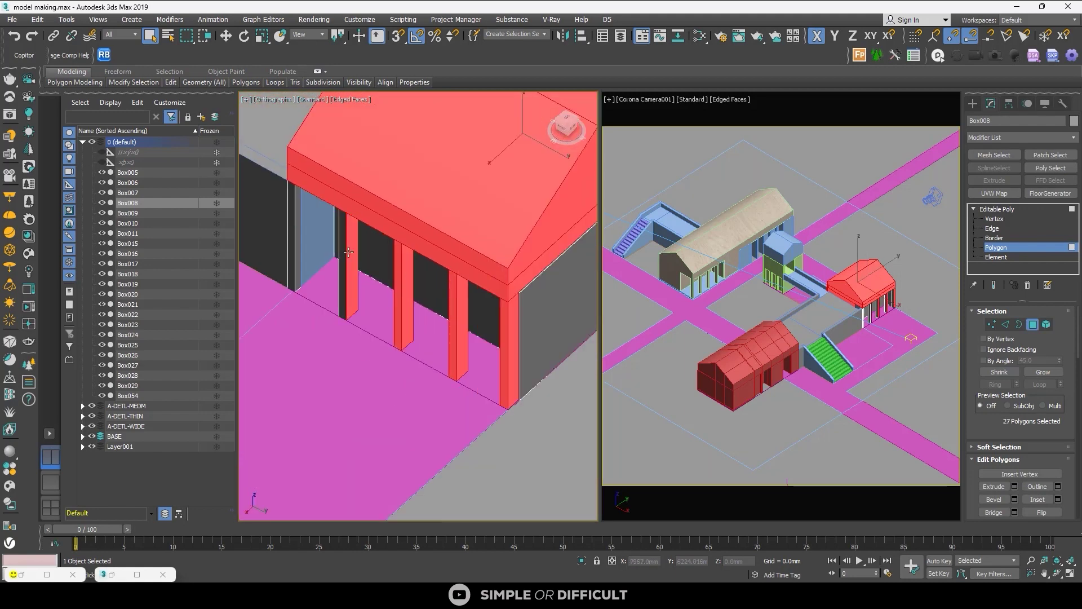
ctrl+click(343, 252)
ctrl+click(297, 244)
ctrl+click(292, 243)
Step: Orbit around Box008 and add the column faces still missing from the polygon selection
scroll(293, 245, down, 4)
alt+middle_drag(293, 253, 454, 321)
scroll(363, 263, up, 3)
ctrl+click(362, 263)
ctrl+click(392, 237)
scroll(428, 213, up, 3)
Step: Detach the selected roof and column polygons of Box008 into a separate object
scroll(355, 312, down, 7)
scroll(1073, 477, down, 5)
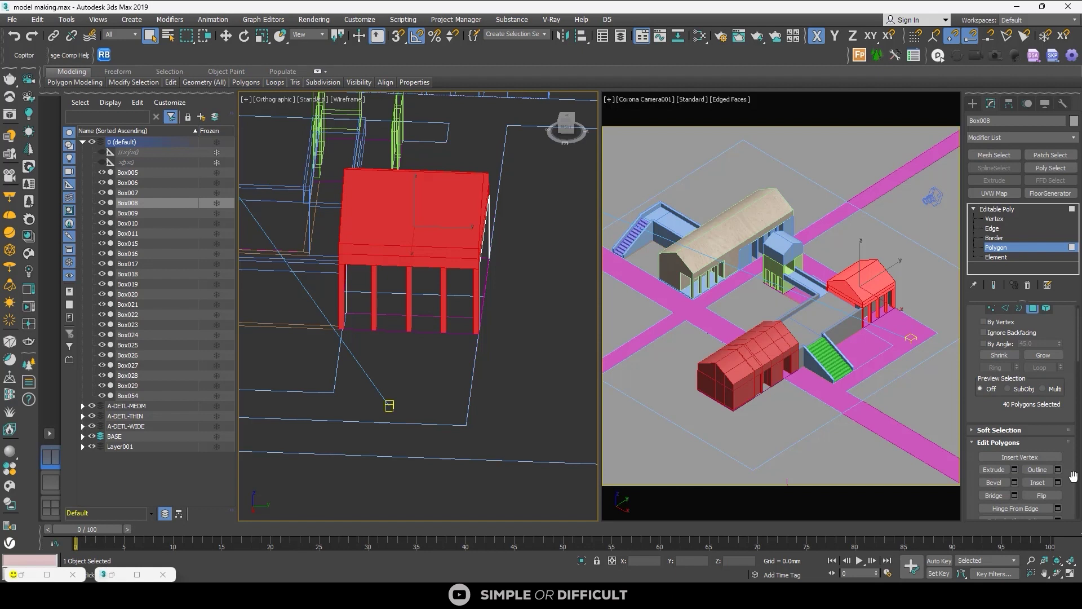
scroll(1075, 482, down, 3)
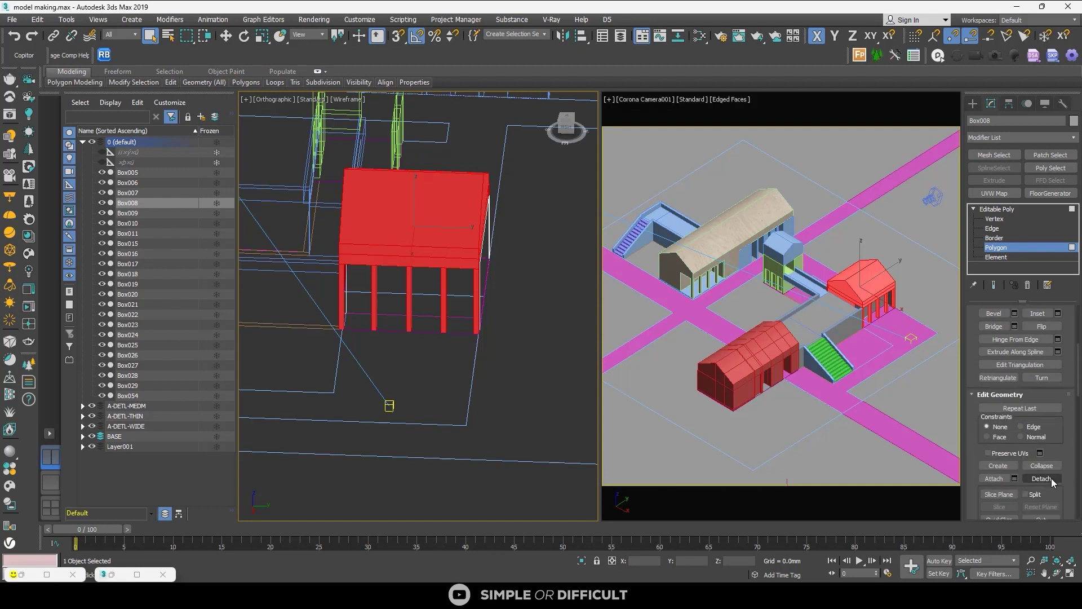
click(1041, 479)
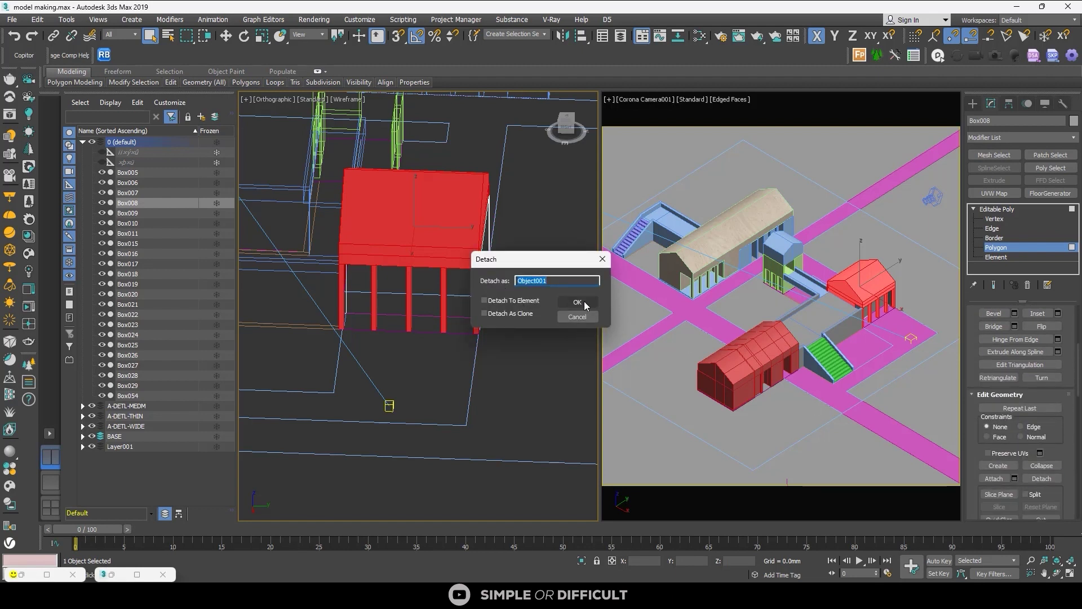
click(577, 302)
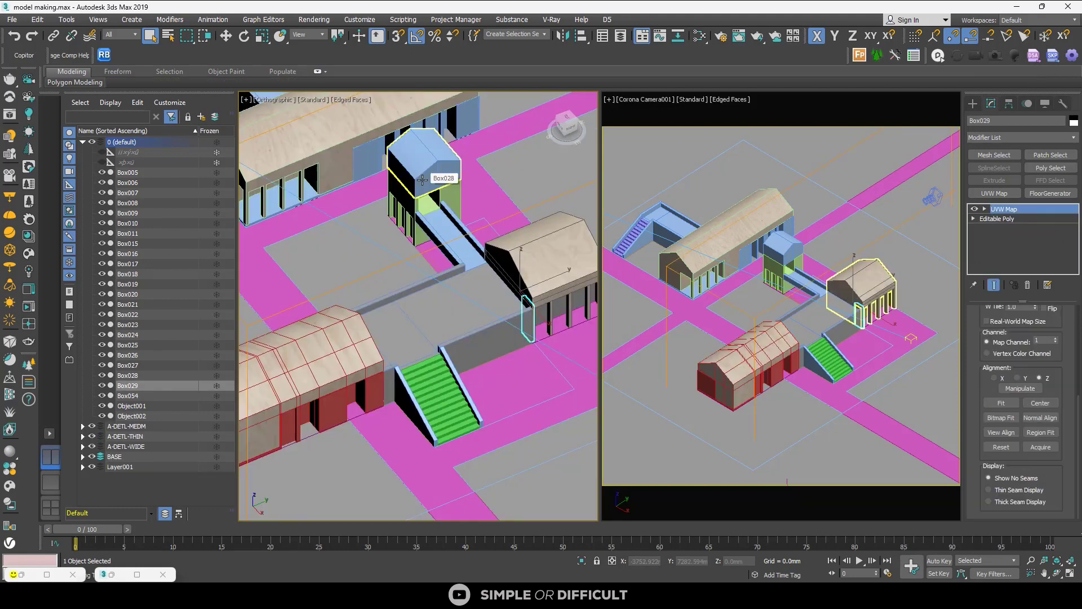
Step: Select the tower, link and stair pieces between the buildings and assign them the wood material
scroll(404, 224, up, 5)
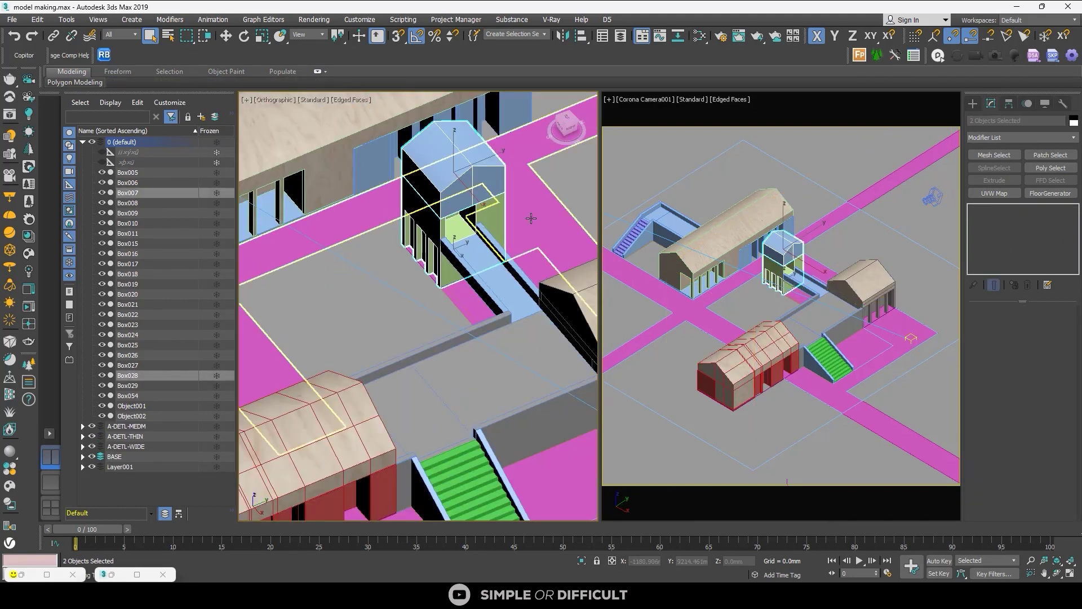
scroll(405, 224, down, 5)
alt+middle_drag(404, 224, 417, 237)
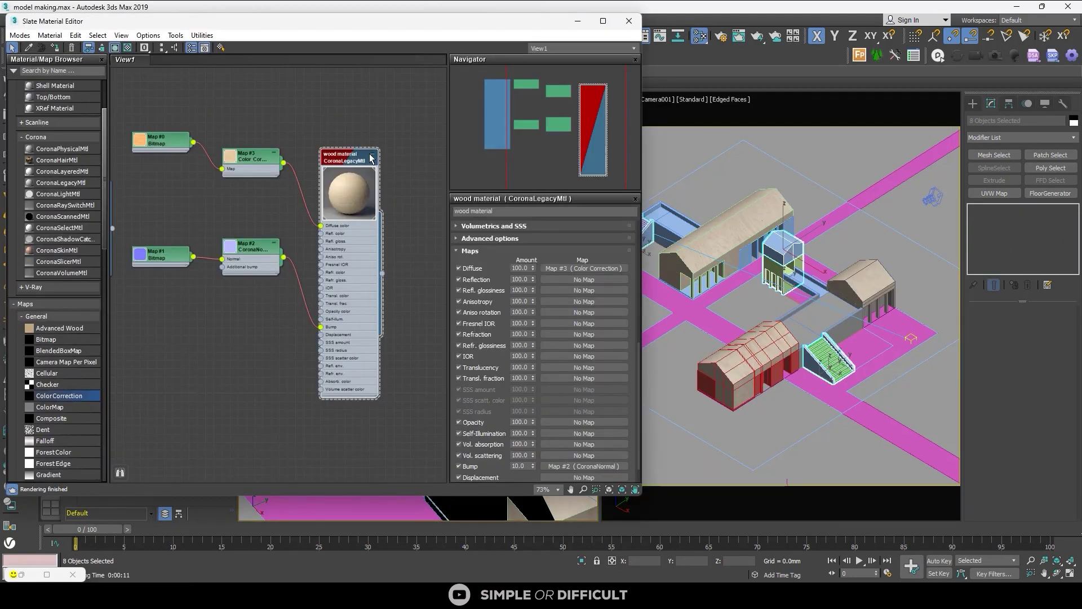
click(574, 24)
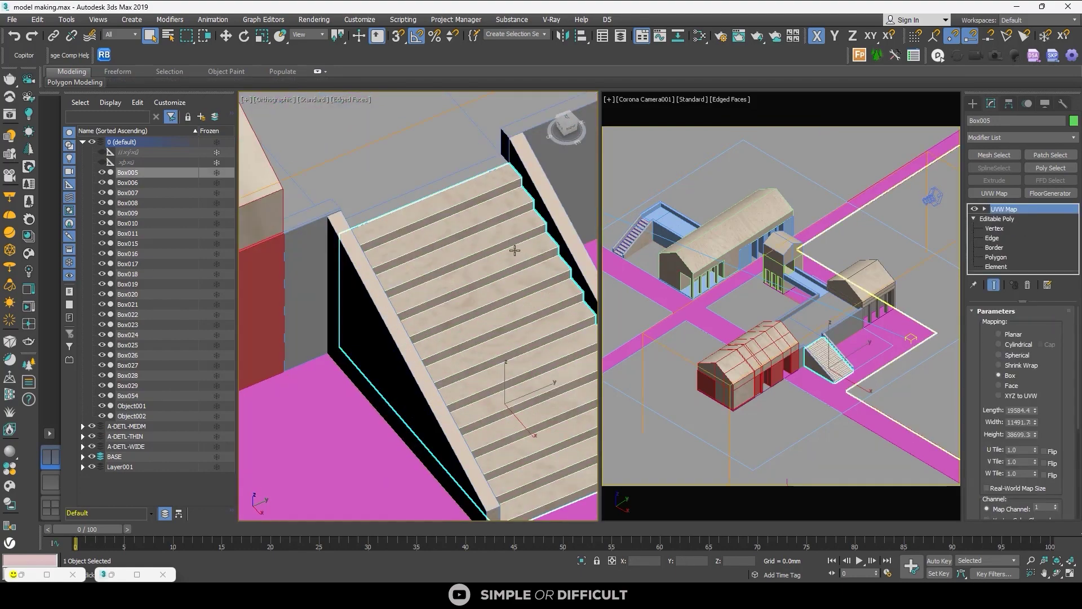
Step: Copy the UVW Map modifier from the stair steps (Box005) onto the stair side wall (Box026)
right_click(1006, 210)
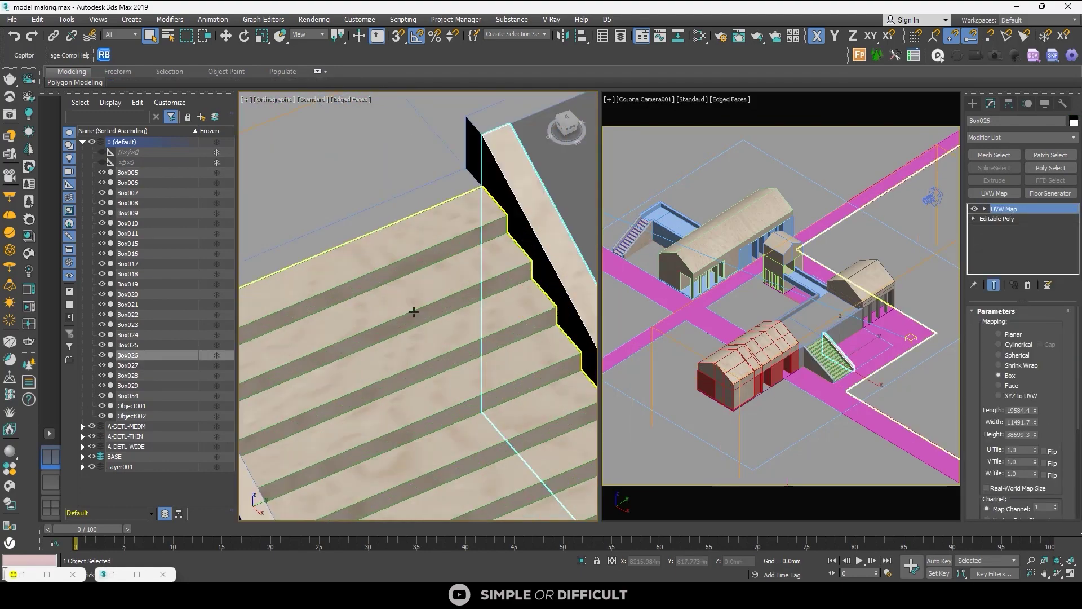
scroll(417, 305, down, 5)
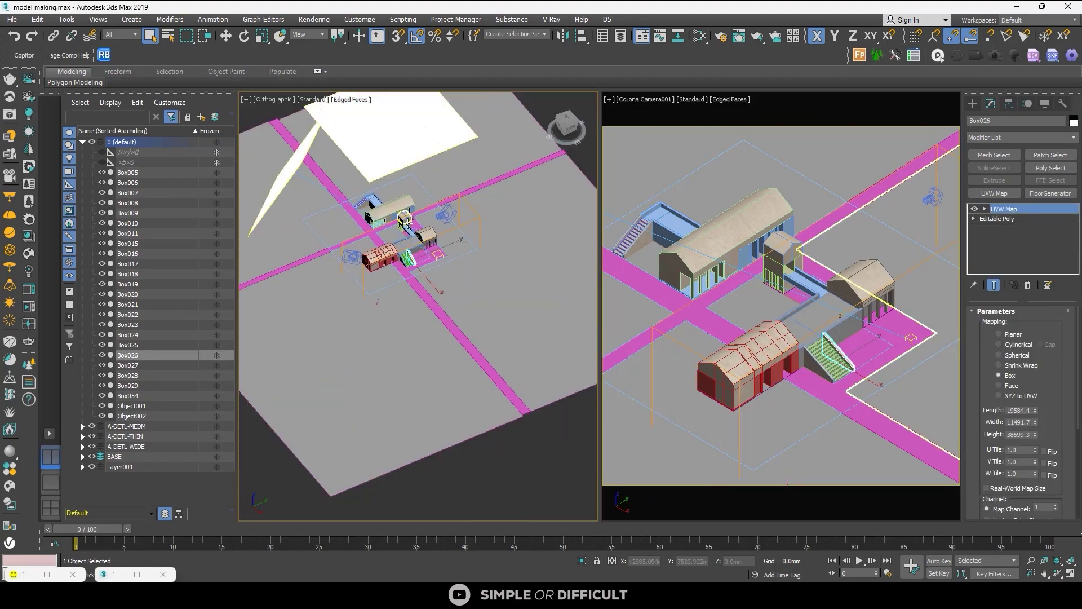
right_click(510, 118)
click(494, 110)
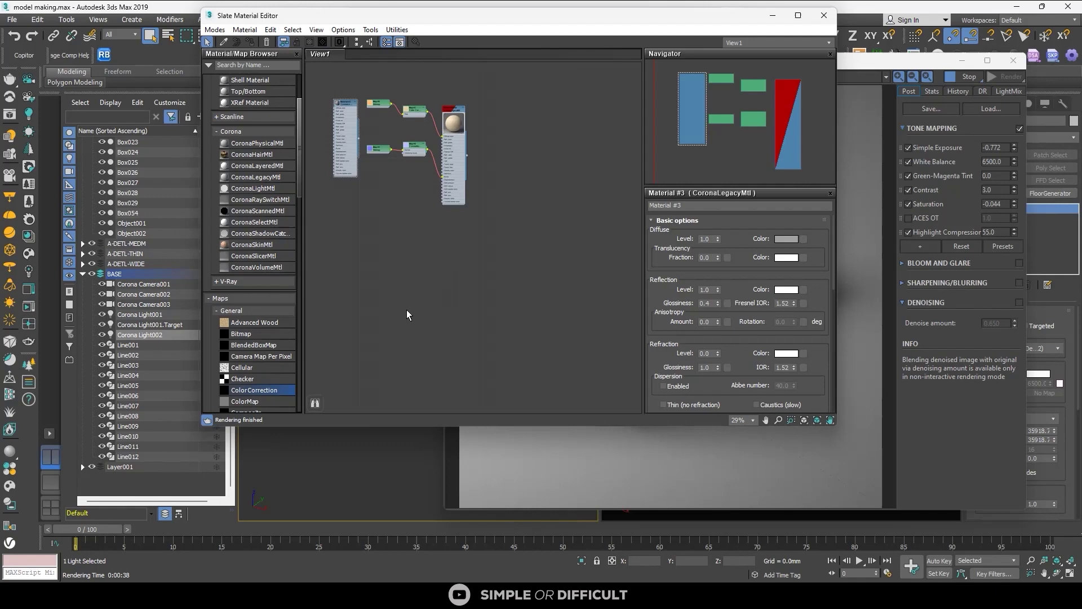
Step: Add a new CoronaLegacyMtl and two CoronaColor maps below the wood material in the node view
click(217, 310)
scroll(233, 332, down, 2)
drag(253, 287, 390, 278)
scroll(363, 118, up, 2)
drag(256, 96, 473, 302)
drag(254, 287, 409, 338)
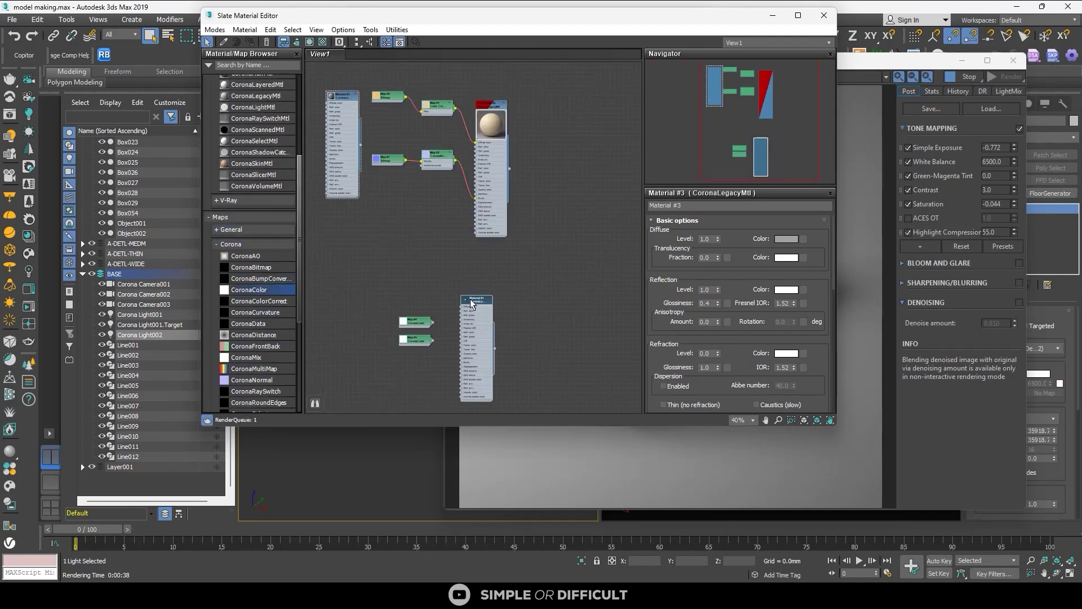
Step: Add a Composite map and a bitmap for the new material, and add a second layer to the Composite
scroll(473, 338, up, 3)
click(219, 230)
drag(245, 332, 401, 214)
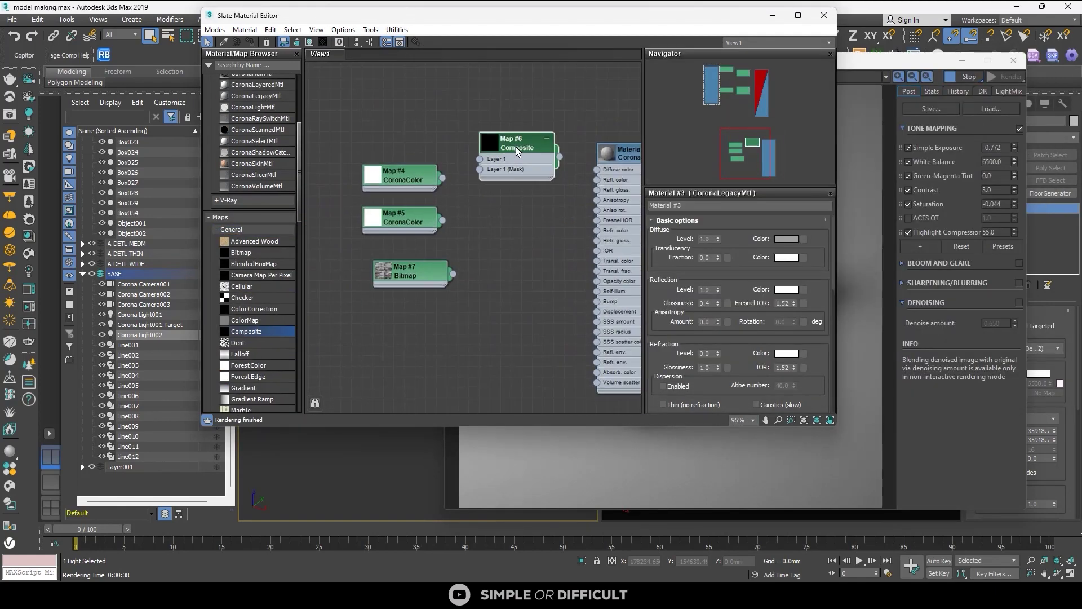
scroll(495, 145, up, 4)
double_click(508, 144)
click(820, 234)
scroll(431, 189, down, 1)
Step: Connect the CoronaColor maps to Composite Layers 1 and 2, the bitmap to the Layer 2 mask, and the Composite to the material's diffuse color
drag(424, 186, 467, 169)
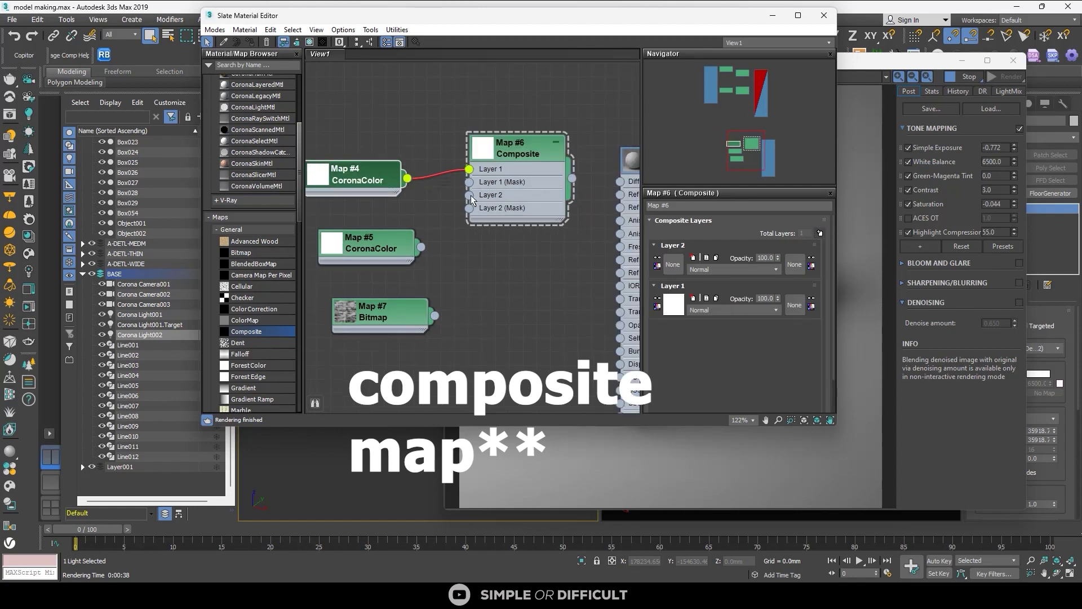
drag(420, 246, 469, 195)
scroll(369, 178, down, 2)
drag(360, 168, 357, 148)
scroll(543, 163, down, 1)
drag(564, 173, 580, 176)
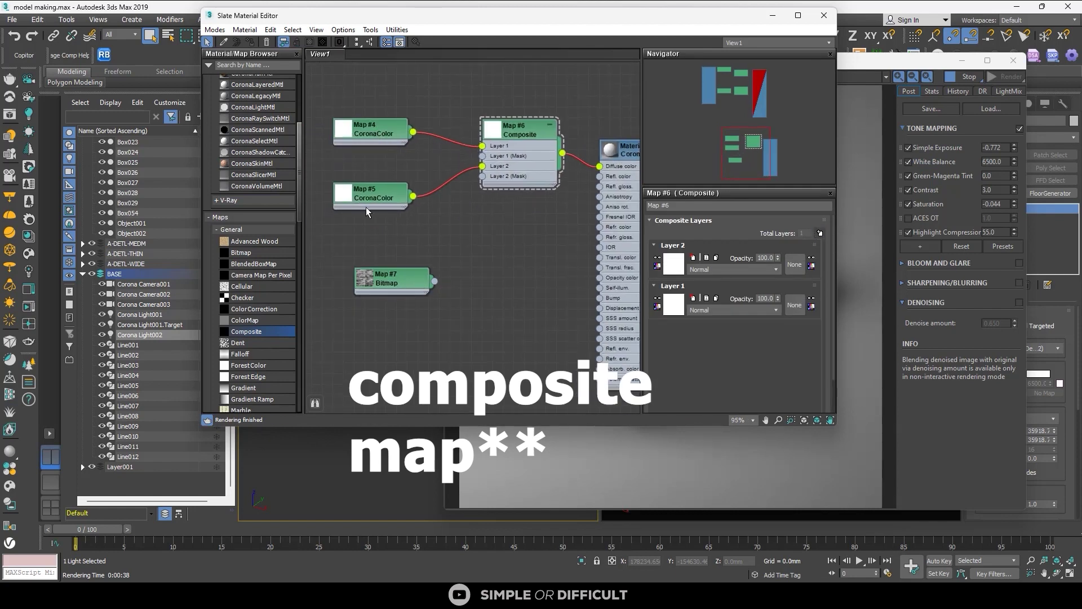
double_click(416, 277)
drag(416, 277, 483, 176)
Step: Replace the two CoronaColor maps feeding the Composite layers with Color Correction maps
double_click(342, 234)
scroll(338, 259, up, 2)
double_click(386, 108)
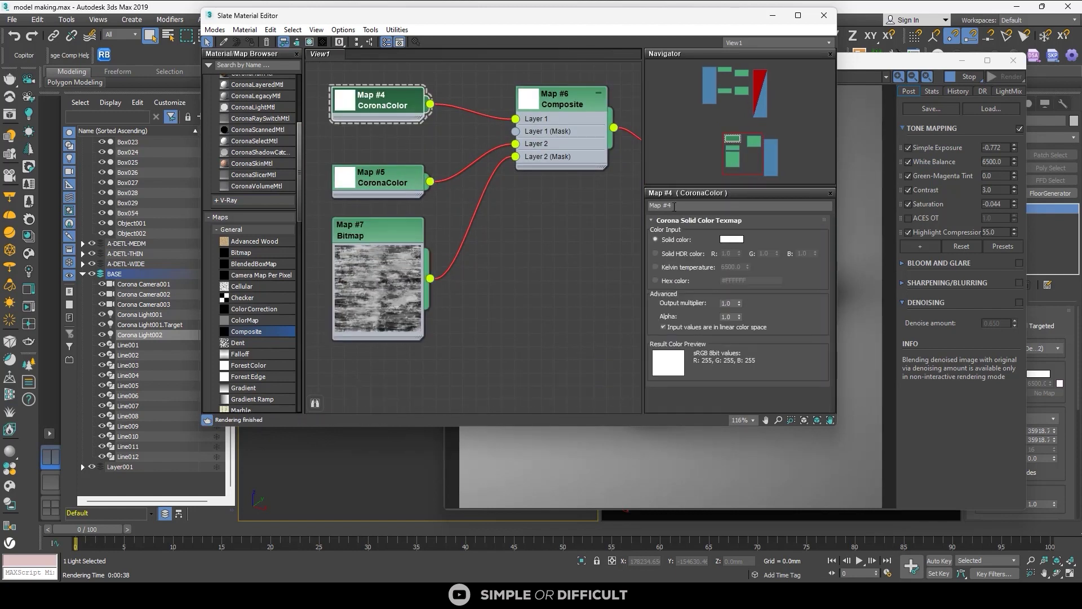
middle_drag(513, 229, 558, 257)
scroll(558, 256, down, 2)
drag(499, 230, 421, 132)
key(Delete)
drag(478, 209, 559, 196)
Step: Set the Layer 1 Color Correction's color to dark olive grey (red 0.109, green 0.109, blue 0.072) and space its node away from the other
double_click(443, 203)
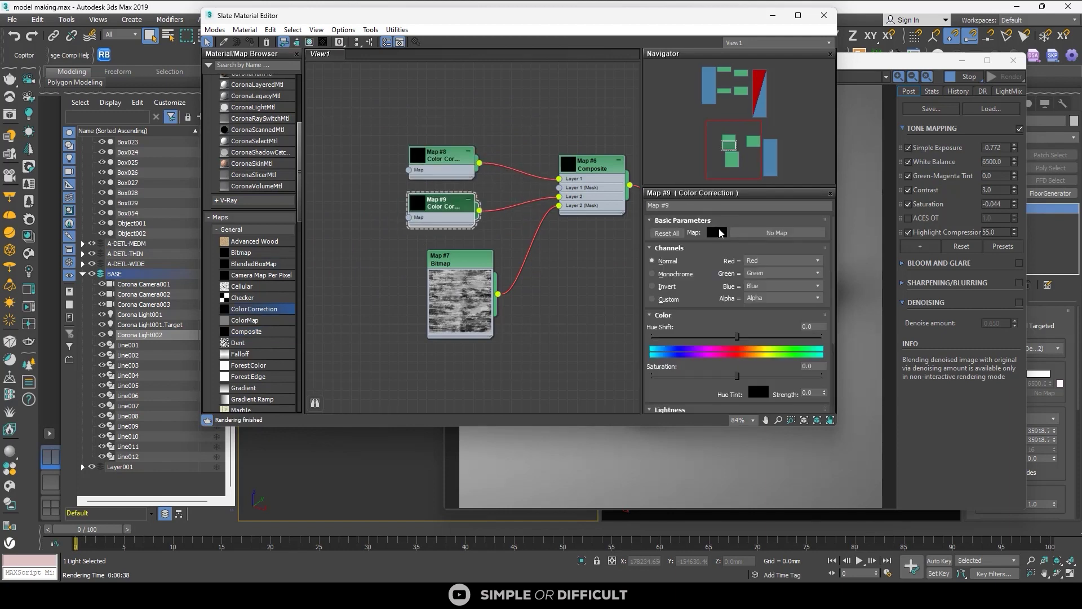
click(716, 232)
click(450, 173)
double_click(442, 156)
click(716, 232)
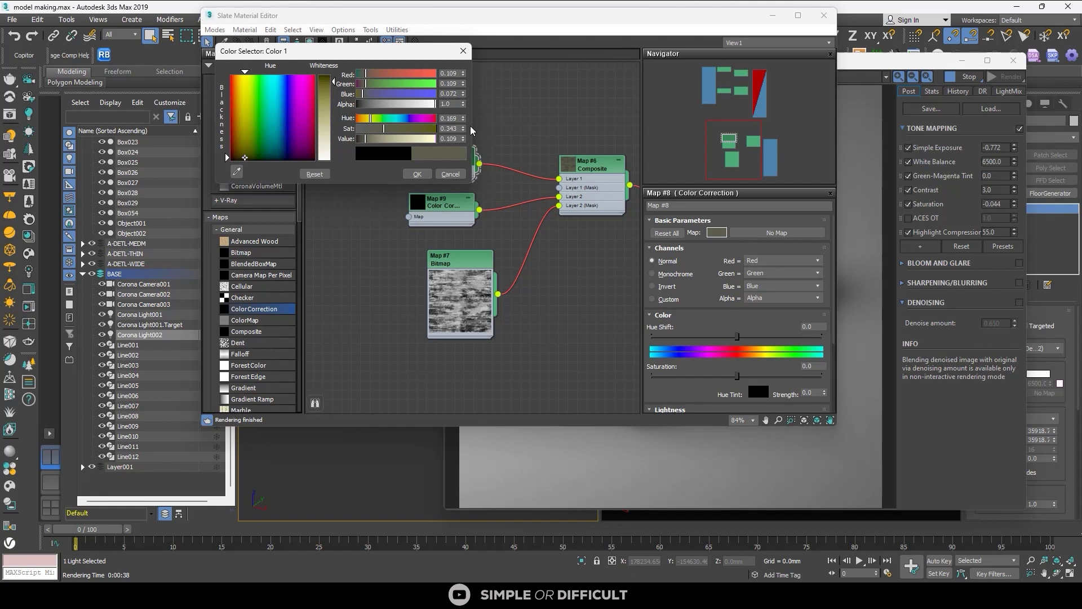
click(417, 173)
scroll(736, 315, down, 1)
drag(451, 155, 460, 136)
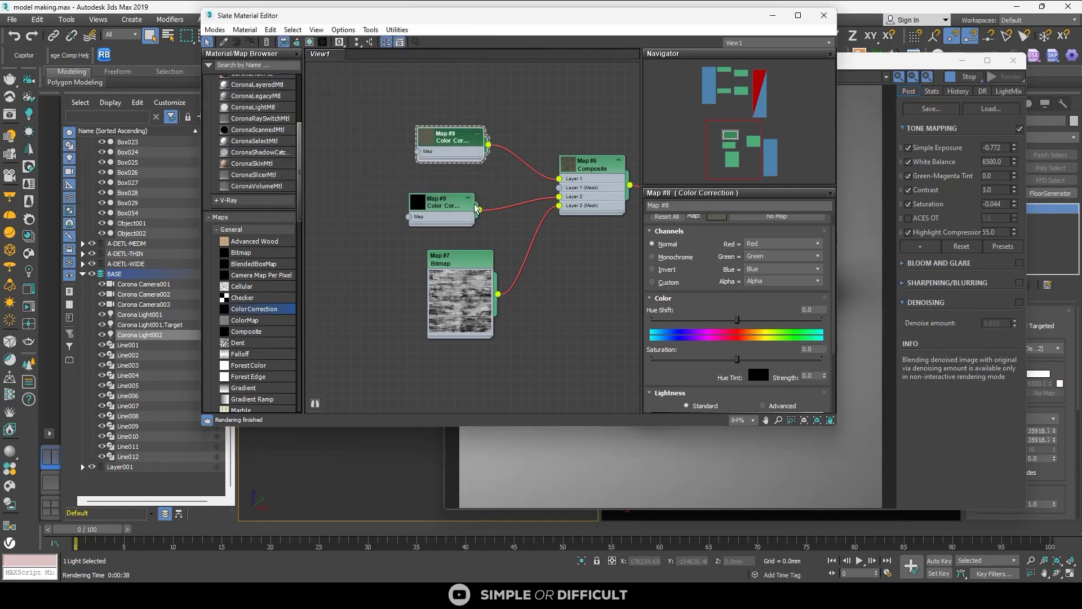
Step: Set the base color of the Layer 2 Color Correction map to a light neutral grey
double_click(445, 204)
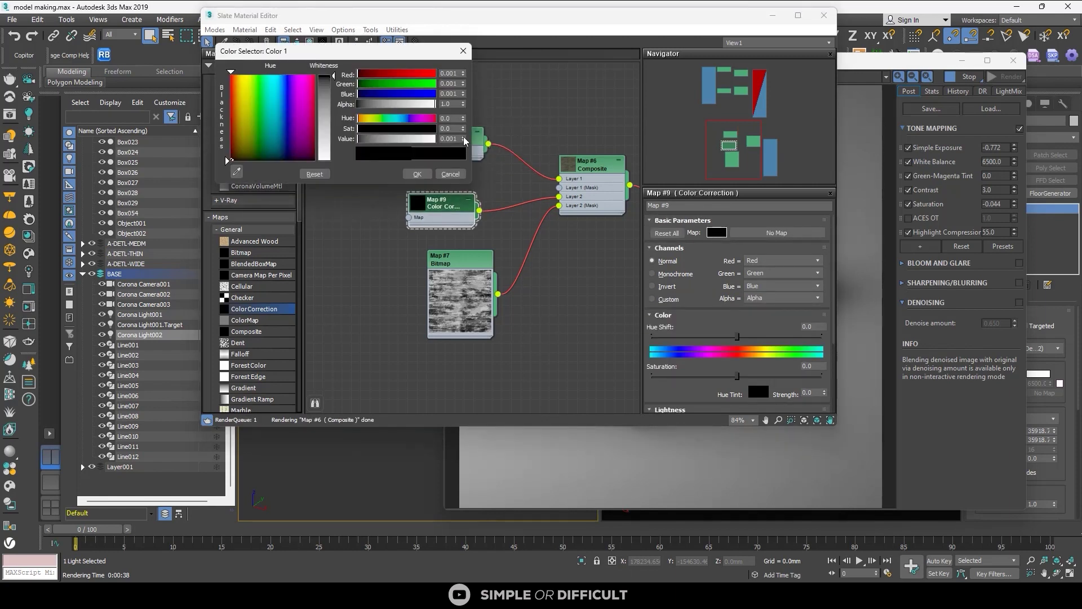
drag(333, 105, 334, 112)
click(417, 174)
Step: Connect the black-and-white bitmap to the new material's Bump slot and open the material's map amounts
scroll(490, 163, up, 1)
scroll(489, 164, down, 2)
middle_drag(490, 164, 417, 107)
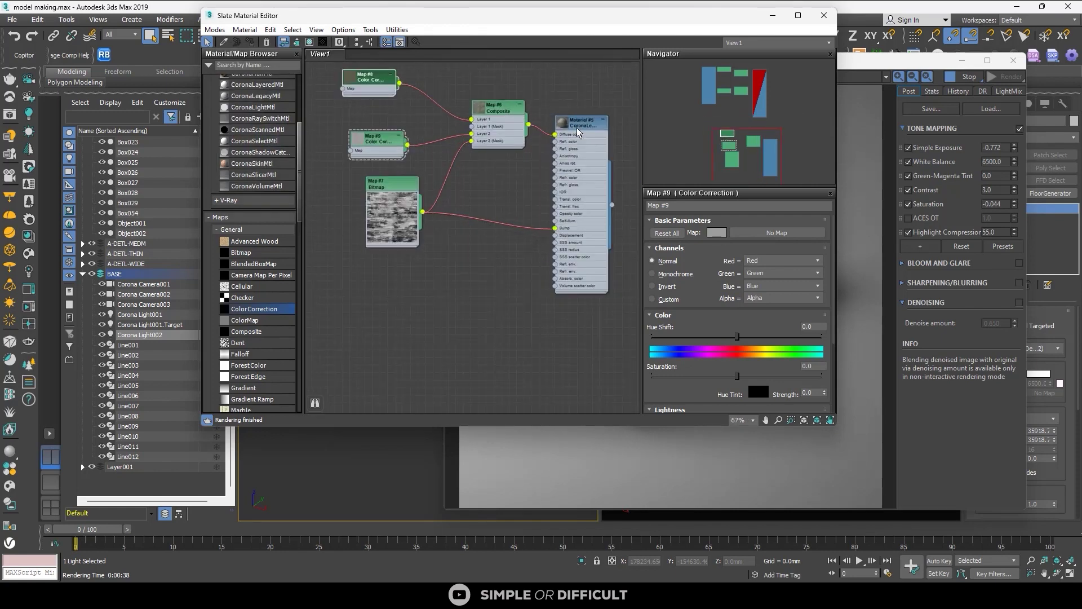
double_click(575, 124)
scroll(828, 320, down, 5)
drag(828, 324, 827, 356)
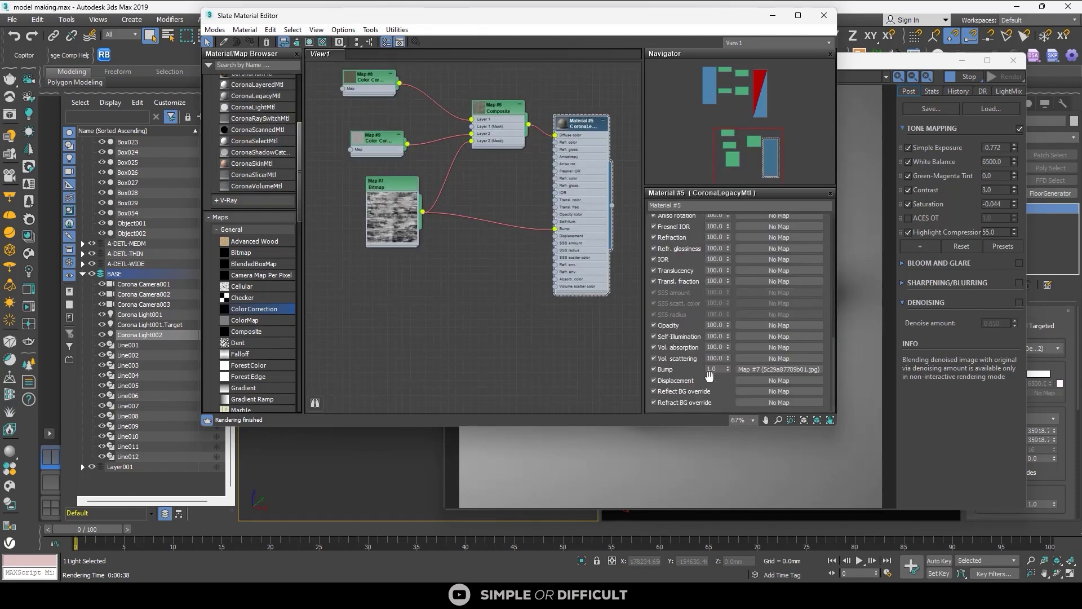
scroll(722, 359, up, 5)
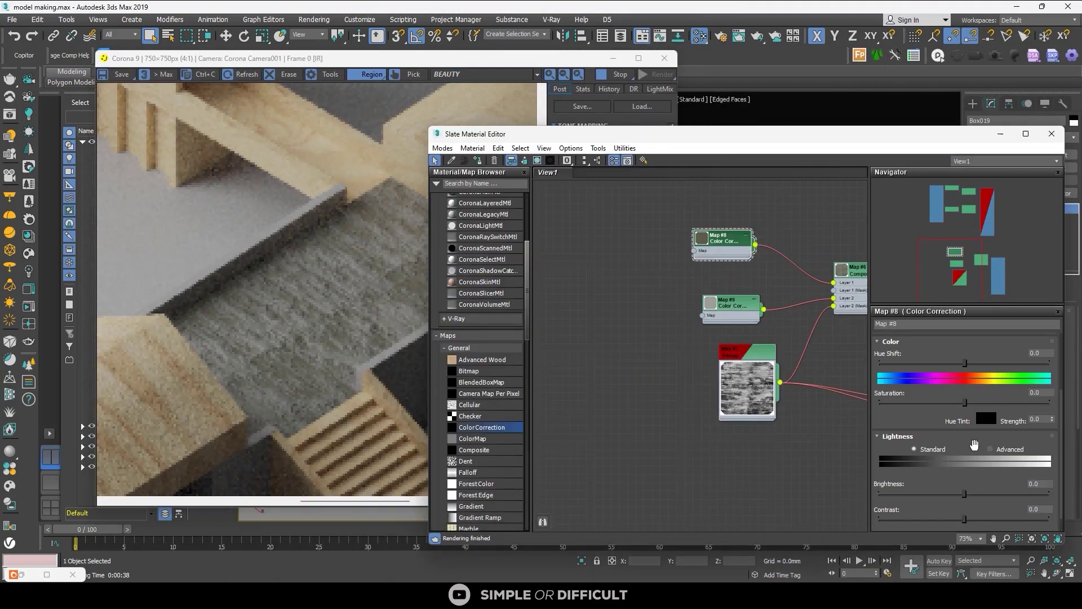
Step: Lower the saturation of the Layer 1 Color Correction map to about -30 and check it in the interactive render
drag(965, 402, 939, 403)
scroll(350, 340, up, 2)
scroll(350, 340, down, 2)
scroll(338, 324, up, 1)
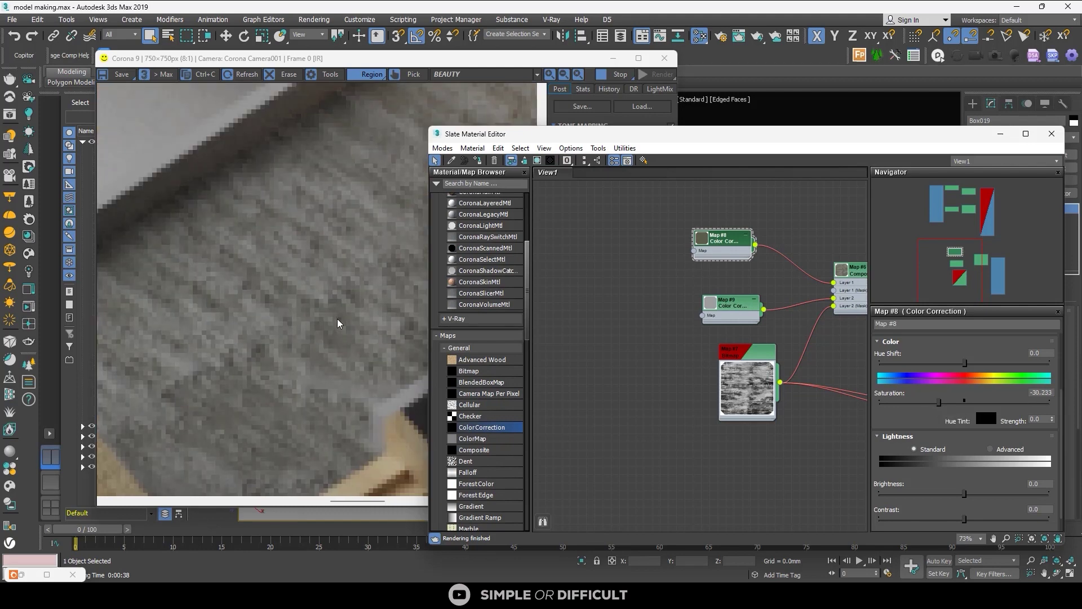
Step: Switch the Layer 2 Color Correction map to advanced lightness and set its RGB gamma/contrast to 2
click(730, 308)
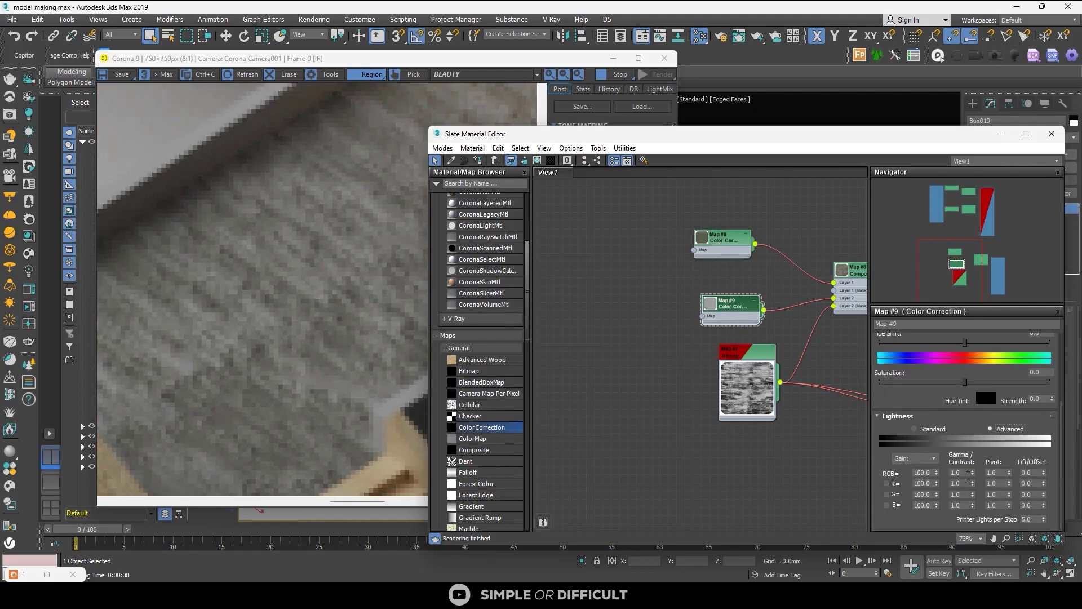
double_click(968, 475)
text(2)
key(Return)
scroll(362, 319, down, 2)
scroll(363, 319, up, 1)
scroll(659, 300, down, 3)
Step: Resize the box UVW mapping on the raised platform (Box019) to a length of about 13337 and a width of about 3528
drag(800, 137, 648, 423)
drag(1035, 409, 1038, 381)
scroll(386, 316, up, 1)
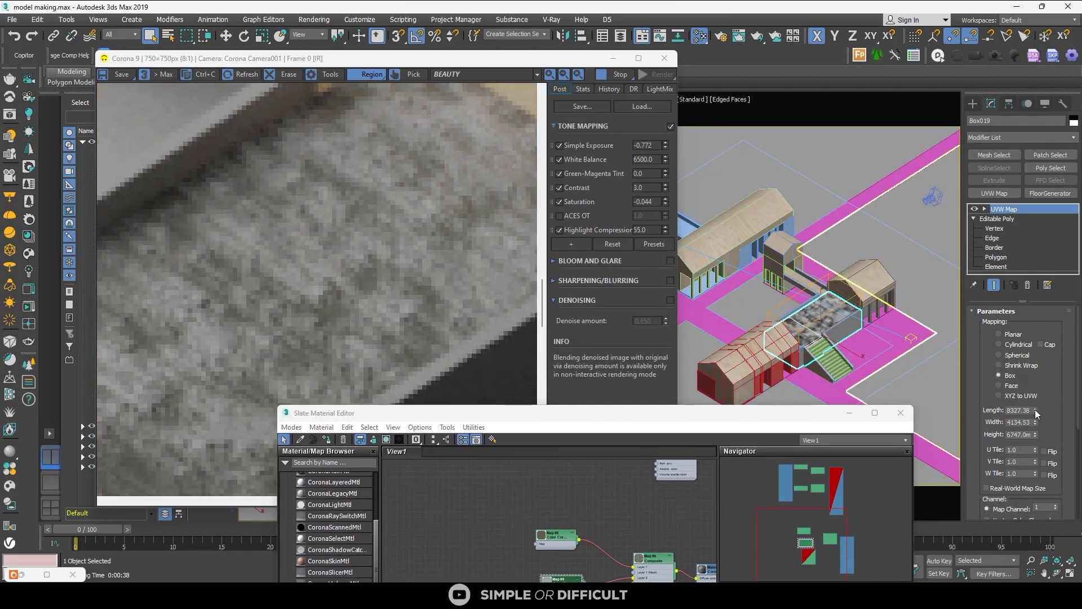
scroll(377, 242, down, 2)
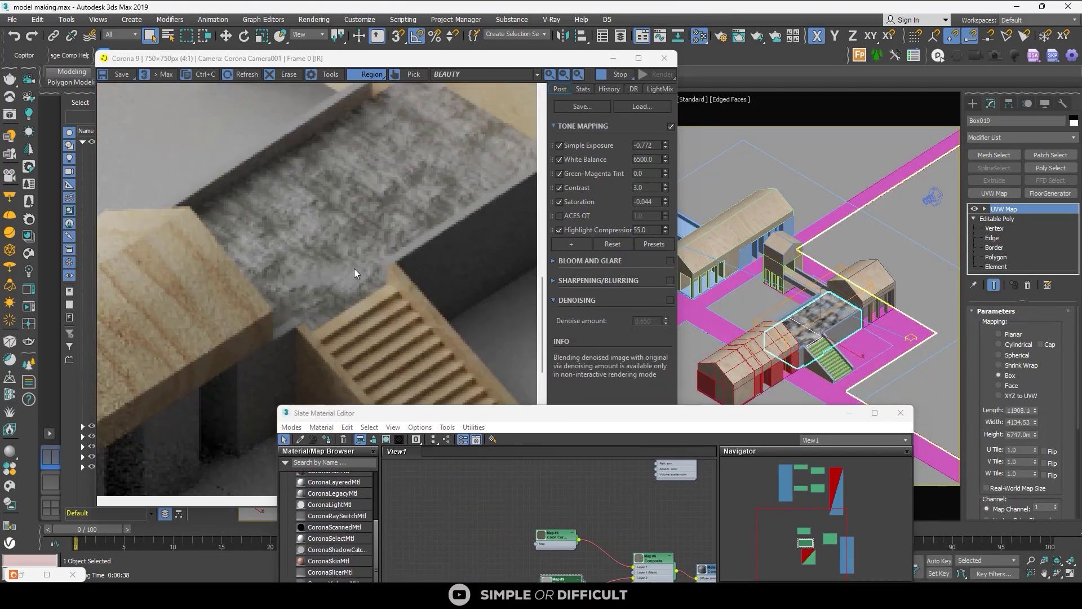
scroll(372, 236, down, 1)
scroll(361, 310, up, 2)
drag(1035, 410, 1038, 430)
scroll(404, 323, down, 1)
scroll(386, 234, up, 2)
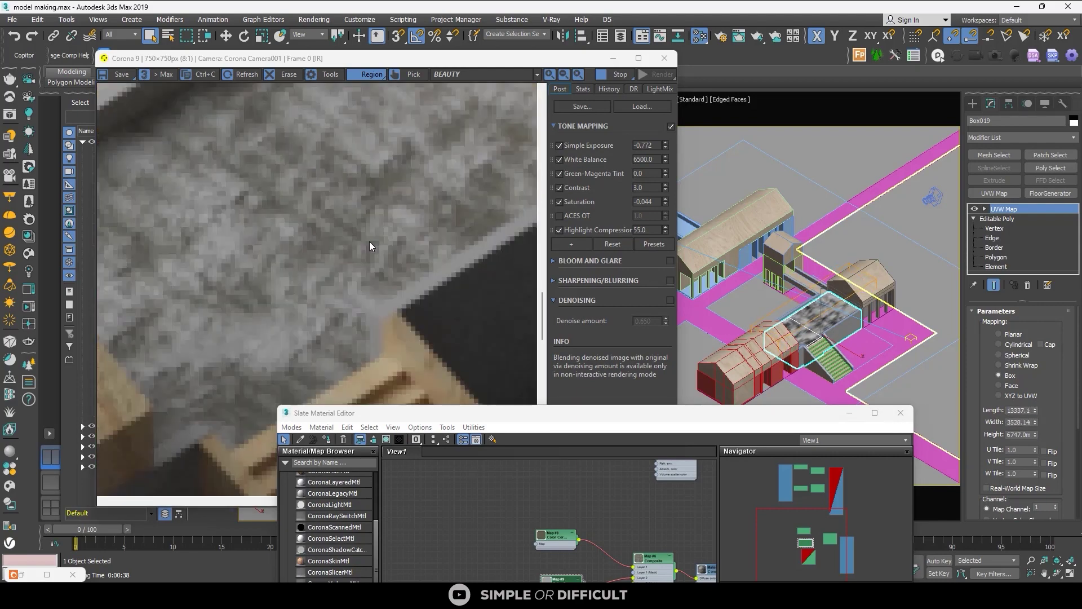
Step: Stop the interactive render, render the region around the platform at full resolution, and inspect the concrete and the wooden stairs
scroll(367, 249, down, 3)
drag(432, 369, 436, 377)
click(614, 74)
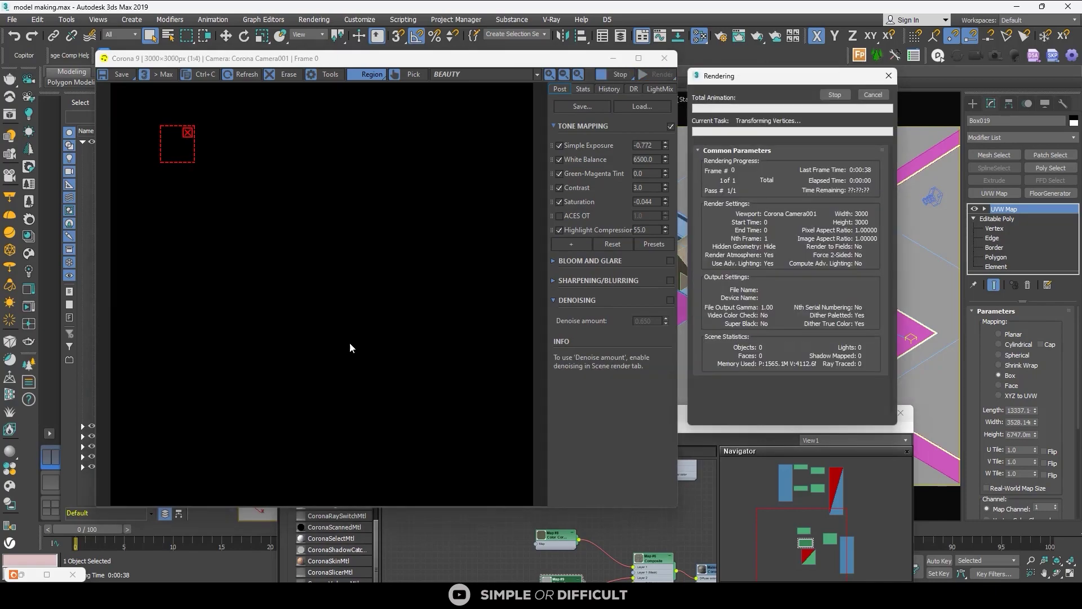
scroll(350, 347, up, 3)
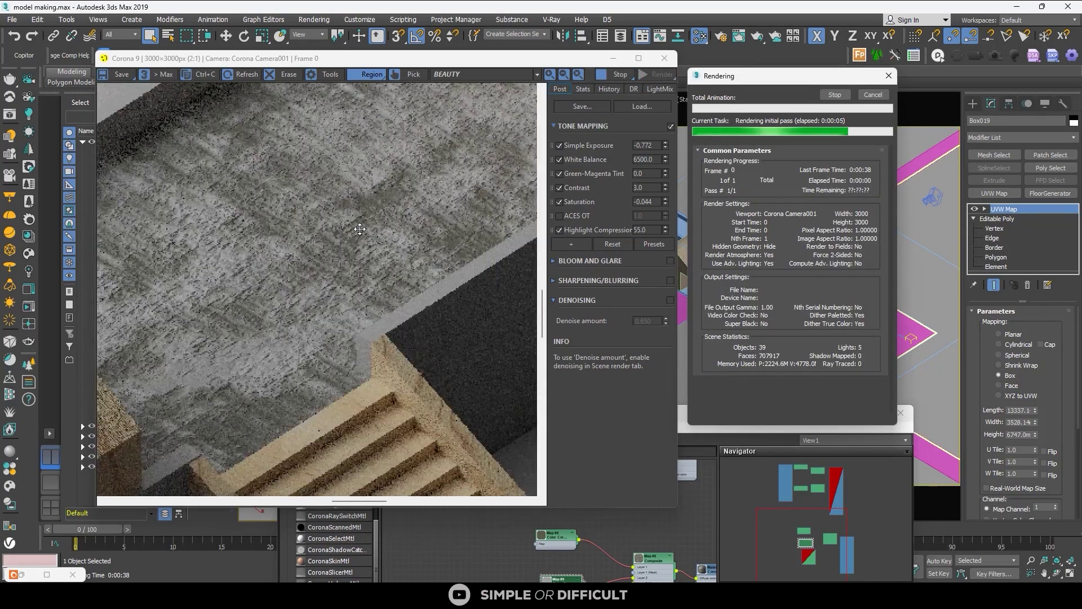
middle_drag(412, 203, 383, 213)
scroll(293, 293, down, 3)
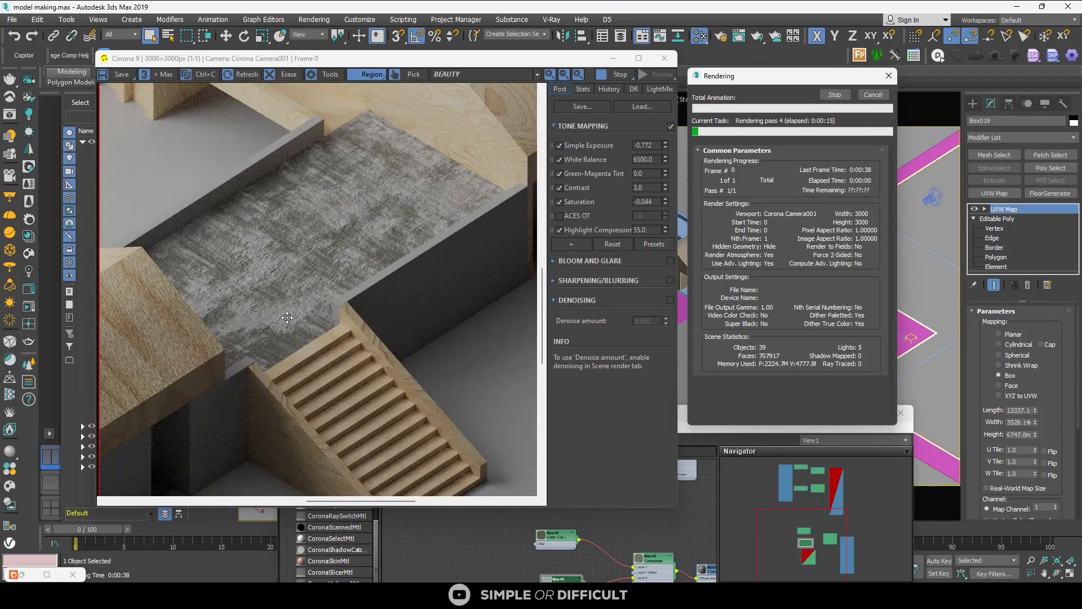
scroll(299, 279, up, 2)
scroll(362, 328, up, 2)
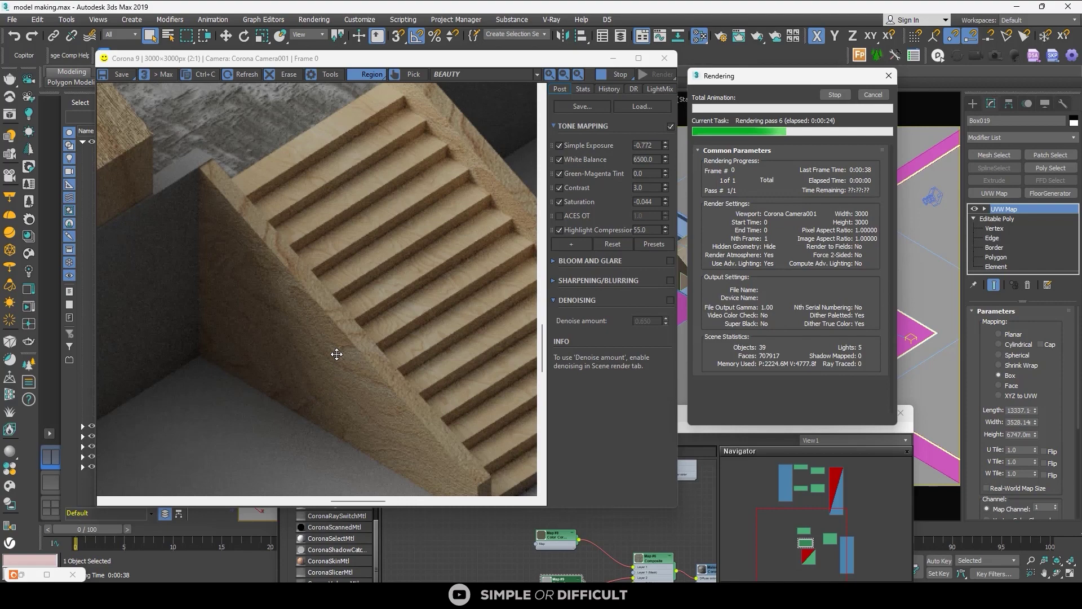
scroll(379, 331, down, 2)
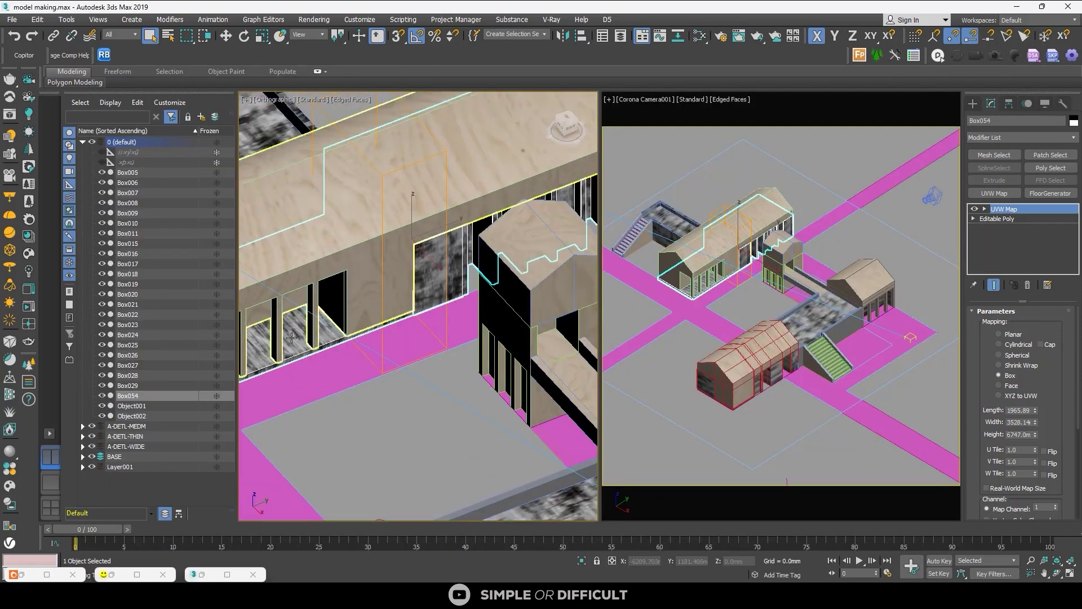
Step: Add a UVW Map with Box mapping to Box009 and increase its mapping height to suit the concrete texture on the walls
scroll(374, 254, down, 5)
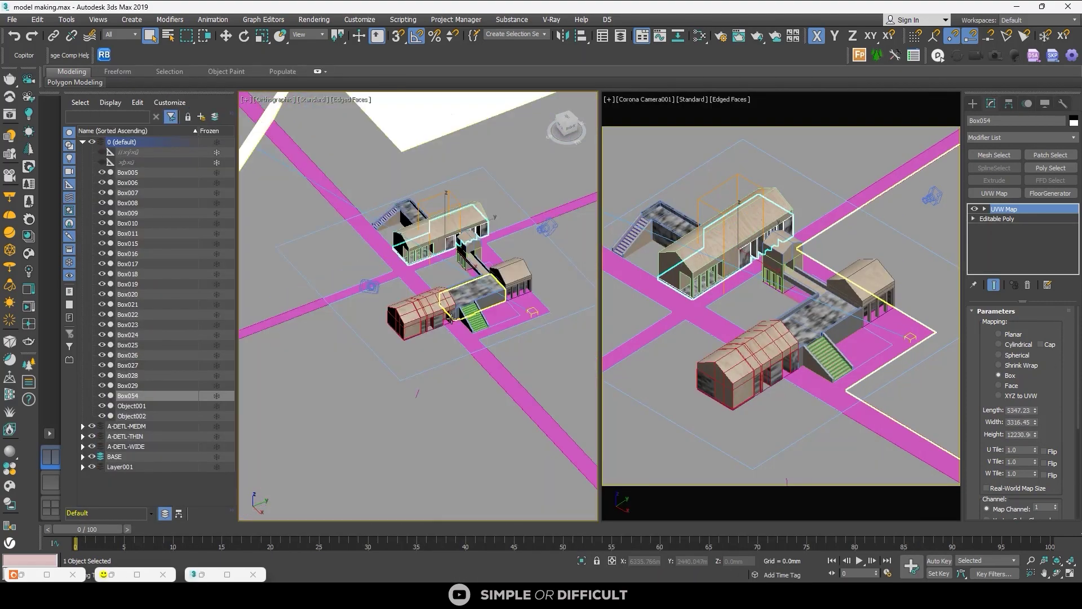
click(423, 315)
scroll(423, 316, up, 5)
middle_drag(395, 265, 440, 276)
click(993, 193)
click(998, 375)
drag(1035, 433, 1034, 406)
scroll(309, 247, down, 3)
scroll(309, 248, up, 5)
alt+middle_drag(316, 265, 394, 260)
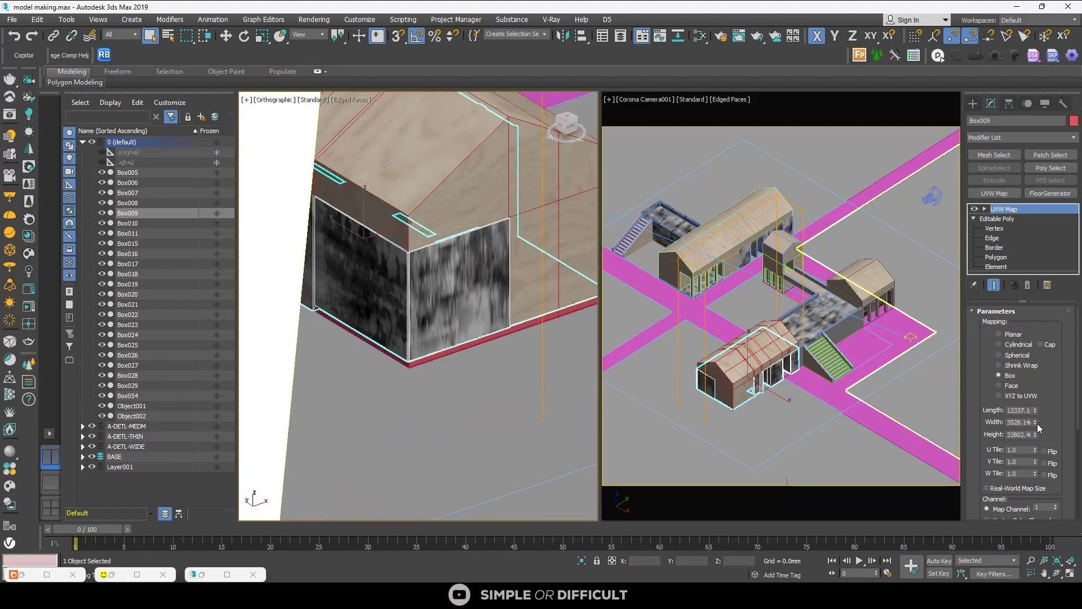
scroll(413, 248, down, 5)
drag(1035, 434, 1024, 392)
Step: Copy the adjusted UVW Map modifier and paste it onto the low wall beside the platform (Box023)
click(468, 378)
right_click(1012, 217)
click(1029, 260)
alt+middle_drag(468, 282, 388, 282)
click(411, 308)
right_click(977, 220)
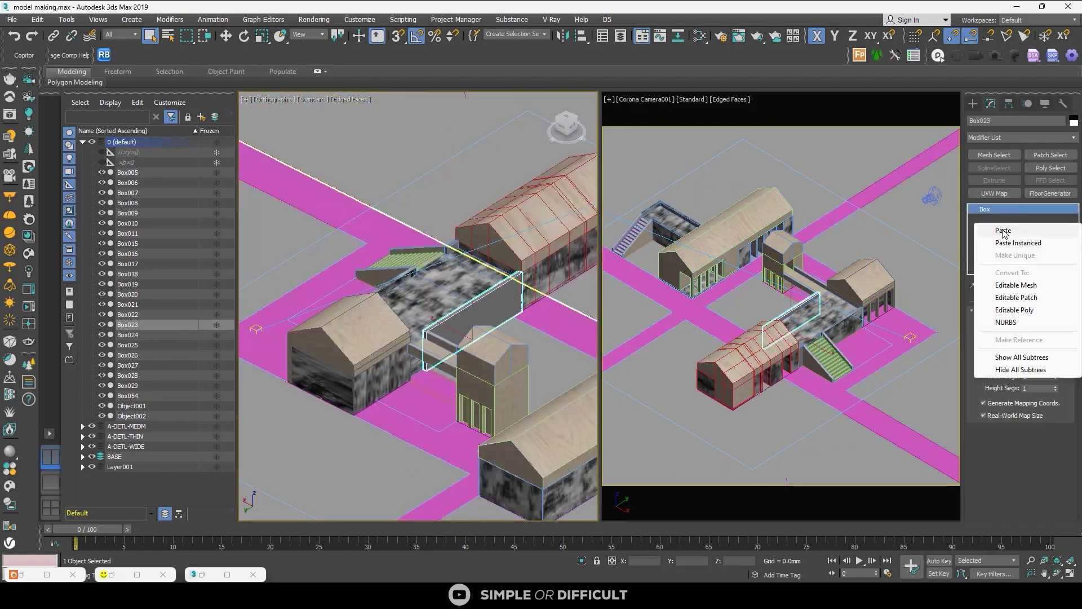
click(1003, 230)
Step: Paste the UVW Map modifier onto the next piece beside the platform and increase its mapping height
click(479, 282)
right_click(981, 210)
click(1005, 218)
drag(1035, 434, 1037, 417)
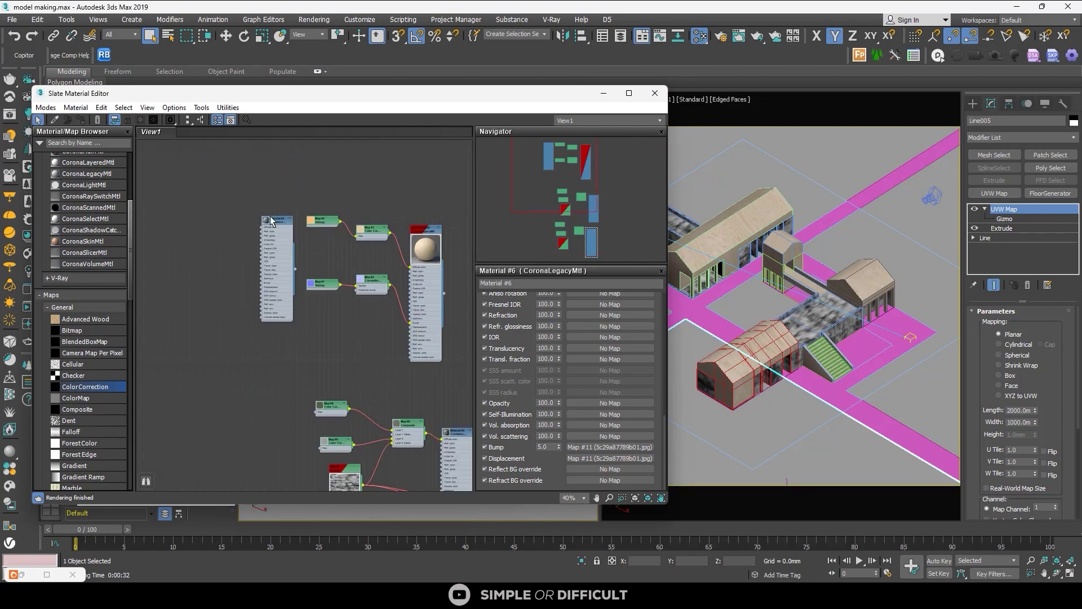
Step: Add a separate CoronaLegacyMtl in free space, open its parameters, and bring in an image file as a bitmap map
middle_drag(269, 215, 185, 210)
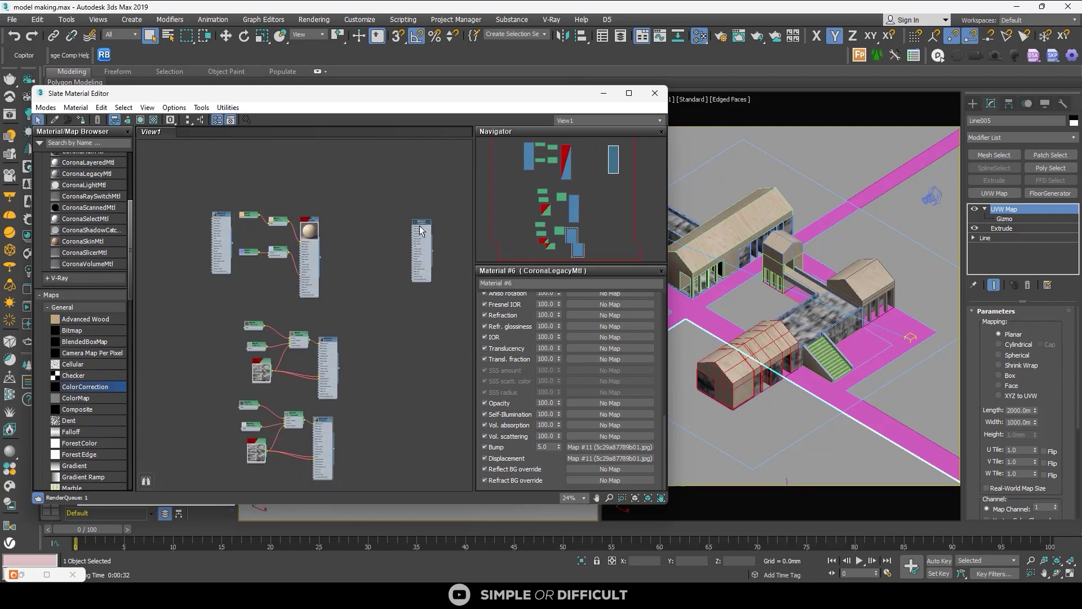
double_click(420, 225)
scroll(417, 226, up, 5)
middle_drag(396, 227, 247, 215)
drag(307, 207, 365, 208)
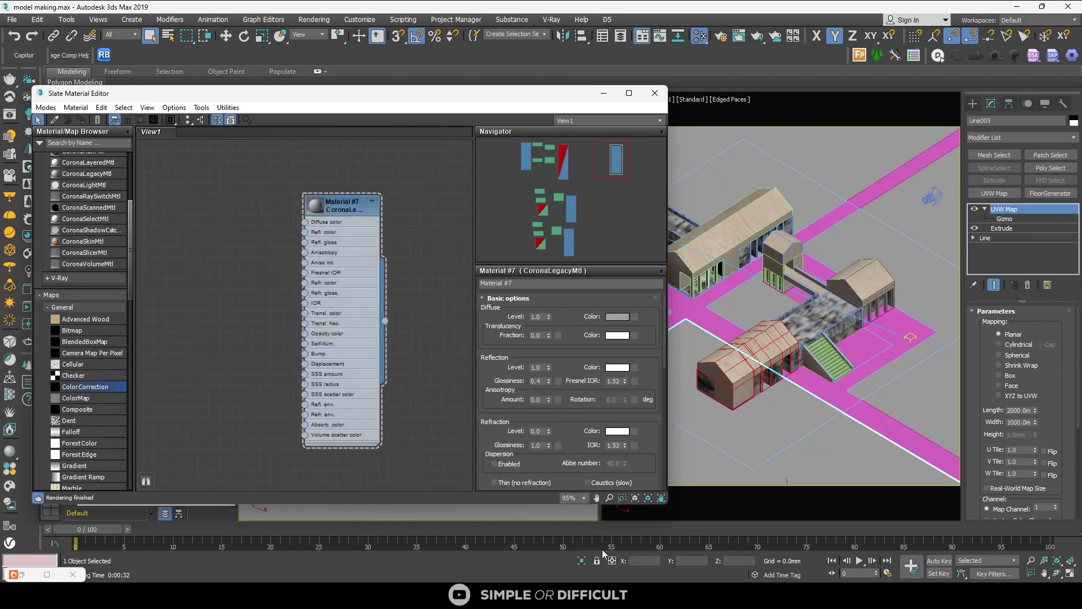
click(704, 594)
drag(787, 179, 205, 252)
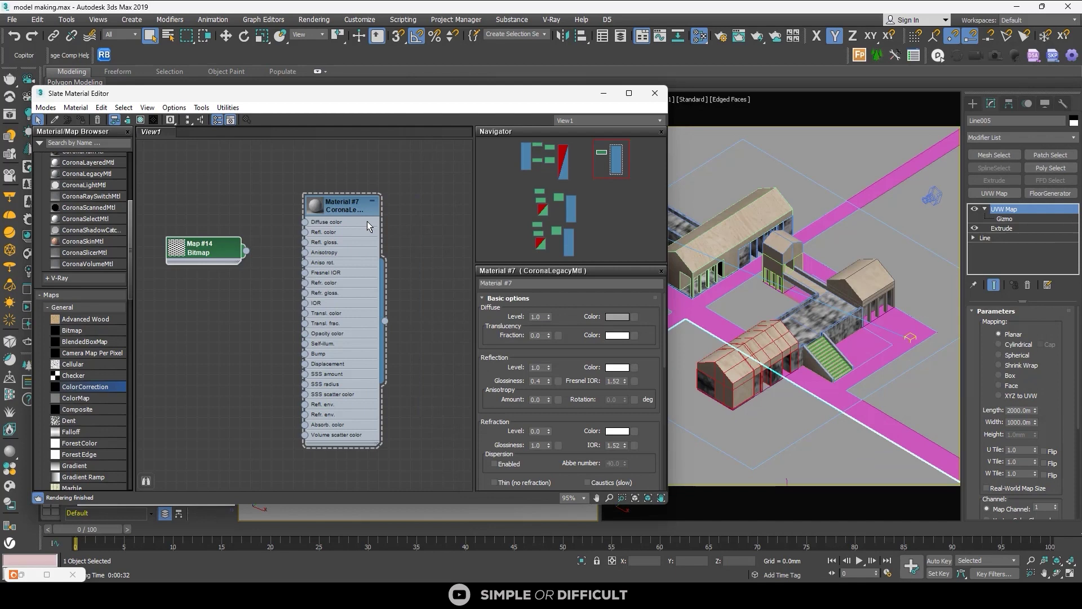
Step: Connect the perforated-pattern bitmap to the Opacity color and Diffuse color of Material #7 and enlarge the bitmap node's preview
scroll(248, 252, up, 1)
middle_drag(247, 252, 281, 206)
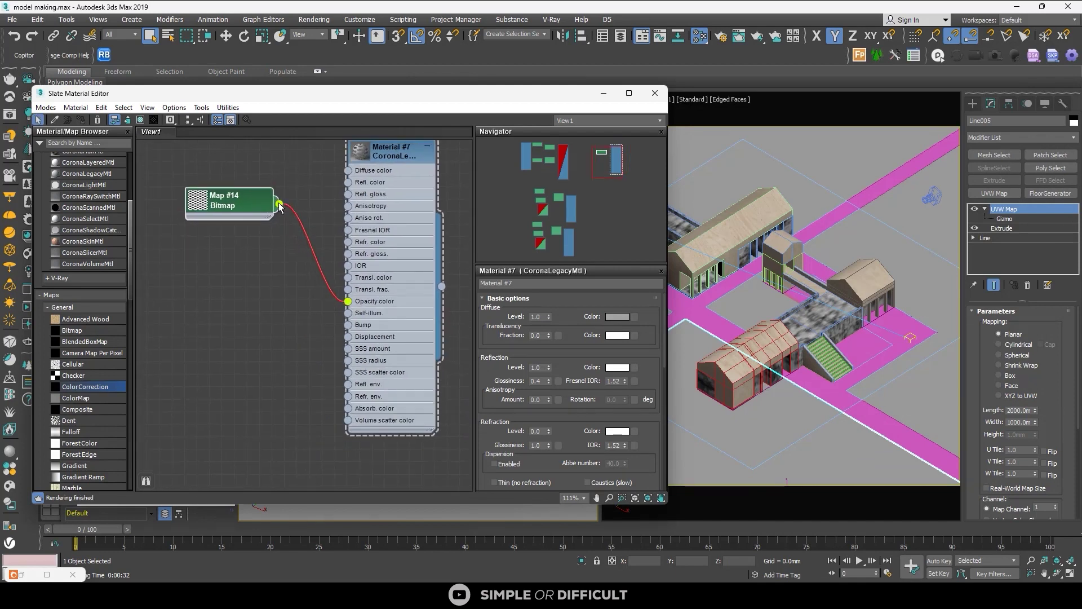
double_click(201, 204)
scroll(204, 210, up, 2)
scroll(242, 233, down, 1)
Step: Select the five ground planes (Line002 to Line005 and Line008), assign Material #7 and display its texture in the viewport
click(866, 243)
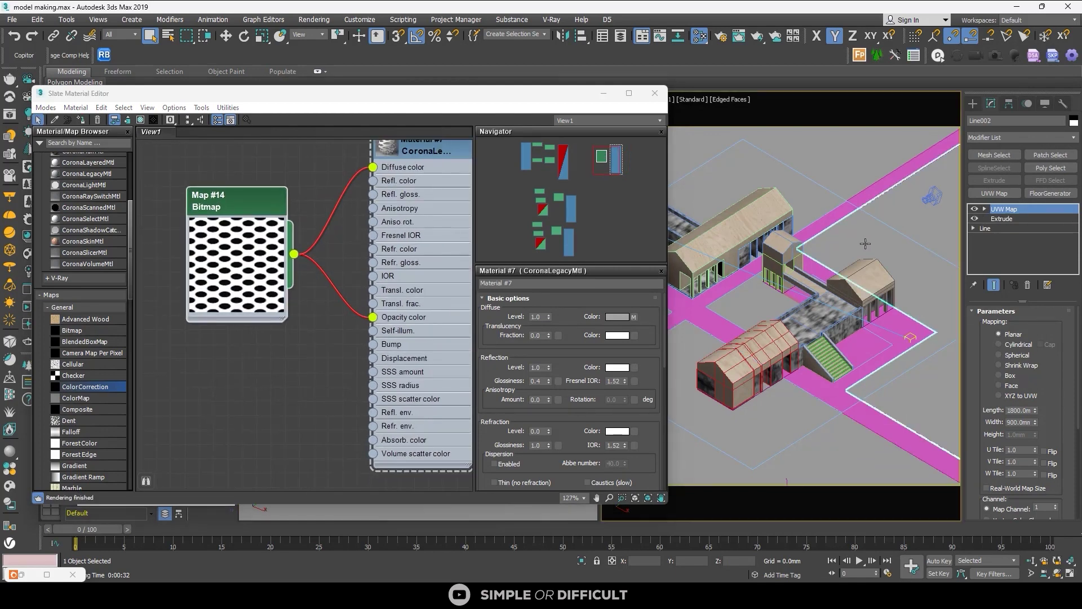
drag(521, 101, 994, 112)
scroll(320, 252, down, 6)
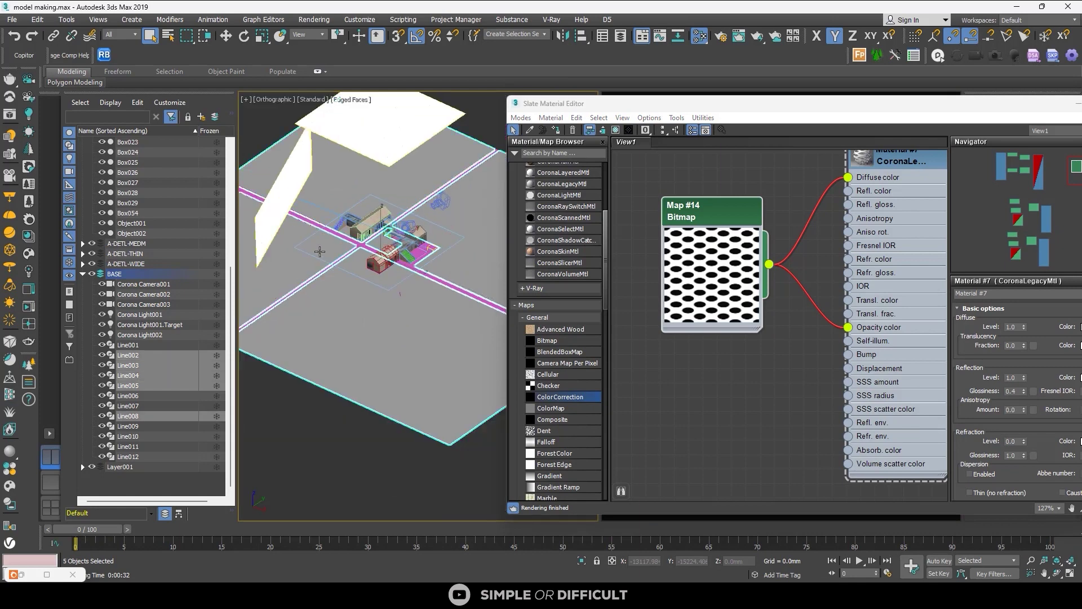
click(643, 186)
middle_drag(708, 224, 649, 271)
scroll(649, 271, down, 1)
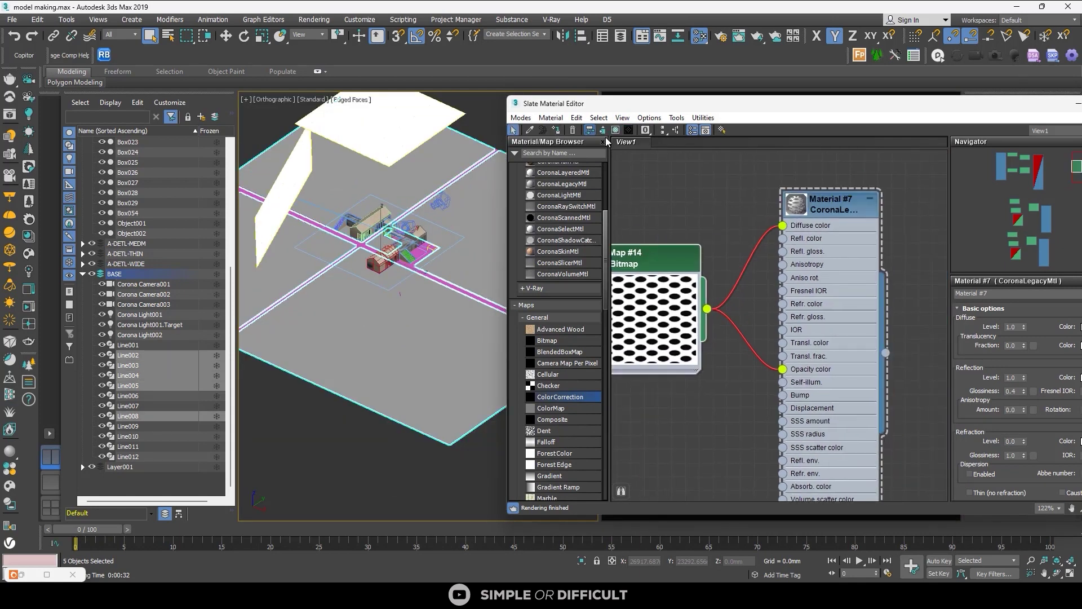
click(616, 130)
Step: Inspect the pattern on the ground around the buildings and remove the UVW Map modifier from the large plane Line005
scroll(380, 249, up, 8)
click(367, 177)
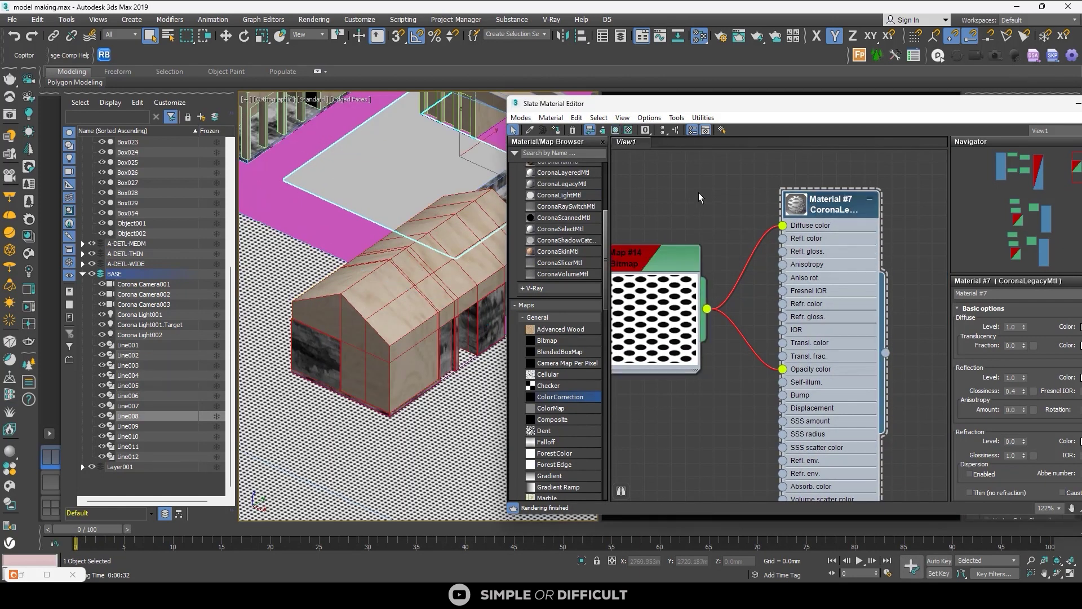
scroll(403, 230, up, 5)
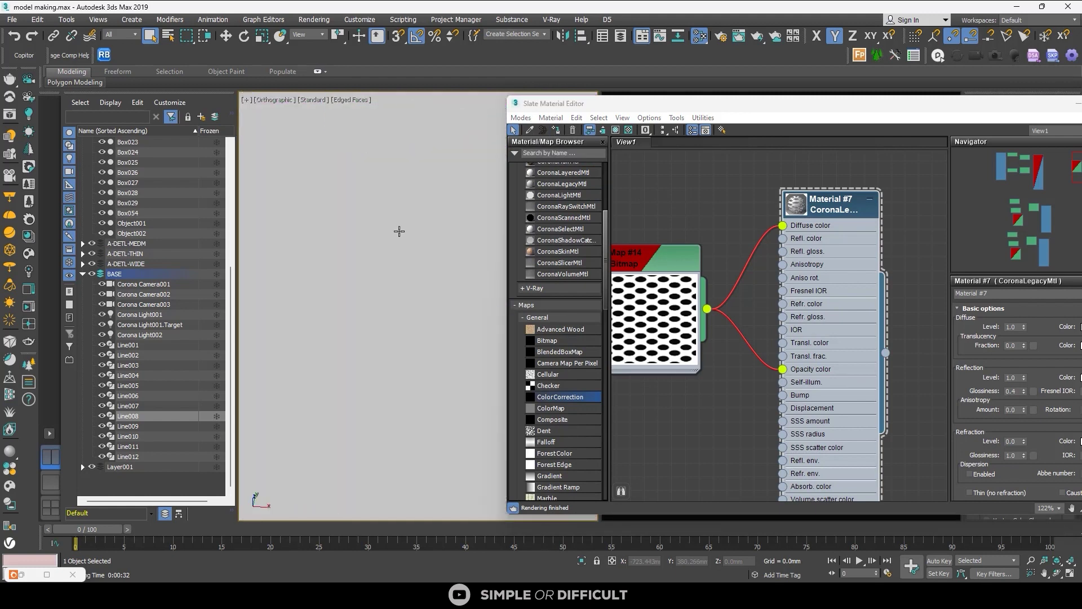
scroll(399, 231, down, 4)
alt+middle_drag(399, 232, 382, 283)
click(381, 283)
drag(802, 103, 622, 264)
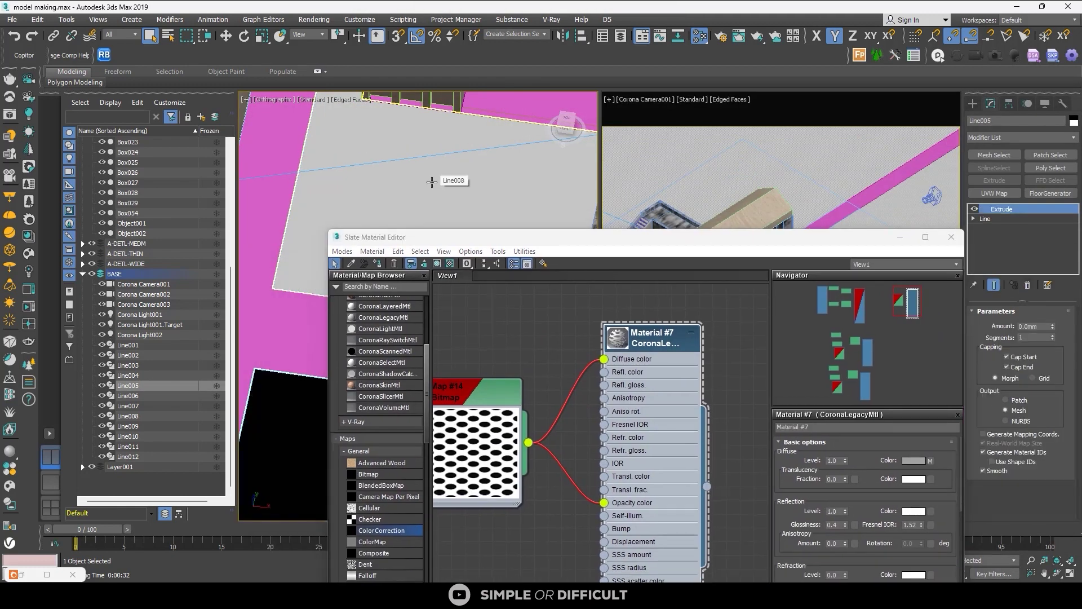
Step: Remove the UVW Map modifier from ground plane Line004 and from the plane on the opposite side of the road
scroll(432, 182, down, 9)
click(316, 242)
click(1029, 285)
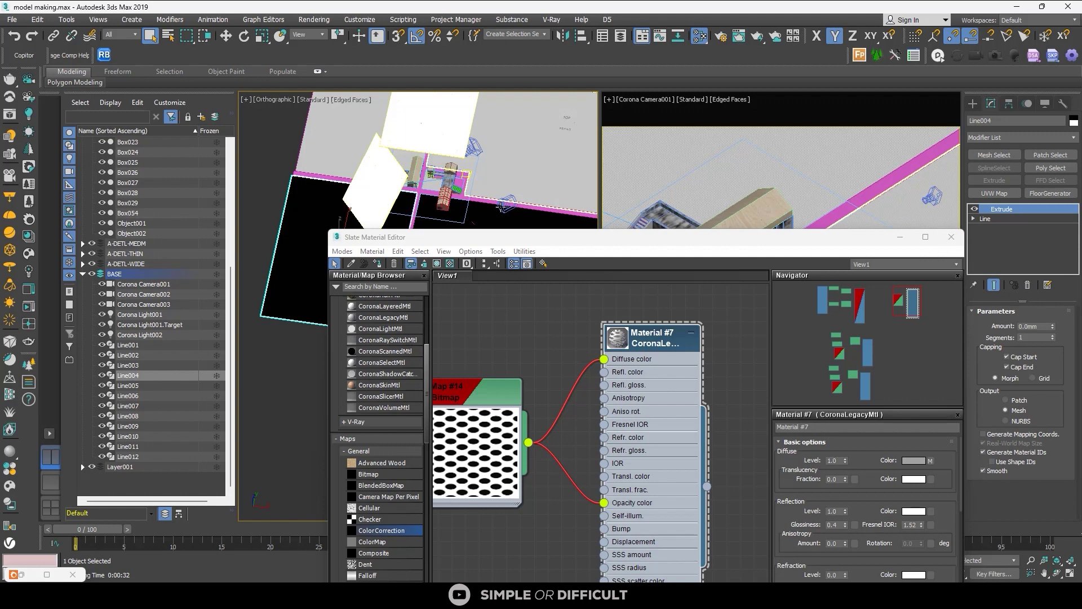
click(536, 180)
click(1027, 286)
scroll(497, 169, down, 3)
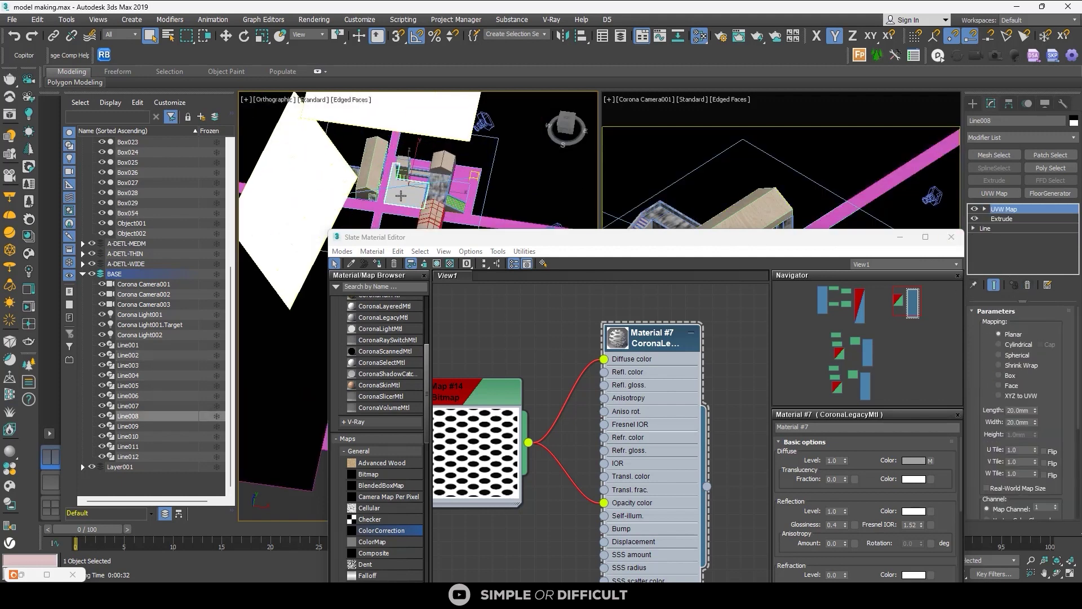
Step: Add a planar UVW Map to the large ground plane Line005 and check the pattern image's pixel dimensions in its folder
click(437, 264)
scroll(407, 173, up, 6)
click(395, 186)
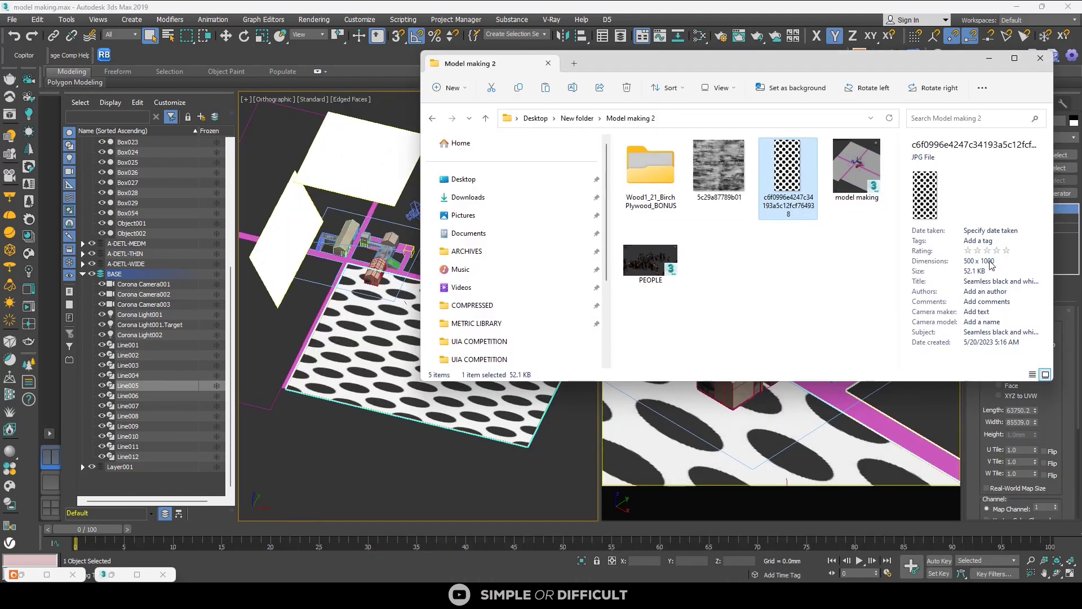
click(991, 58)
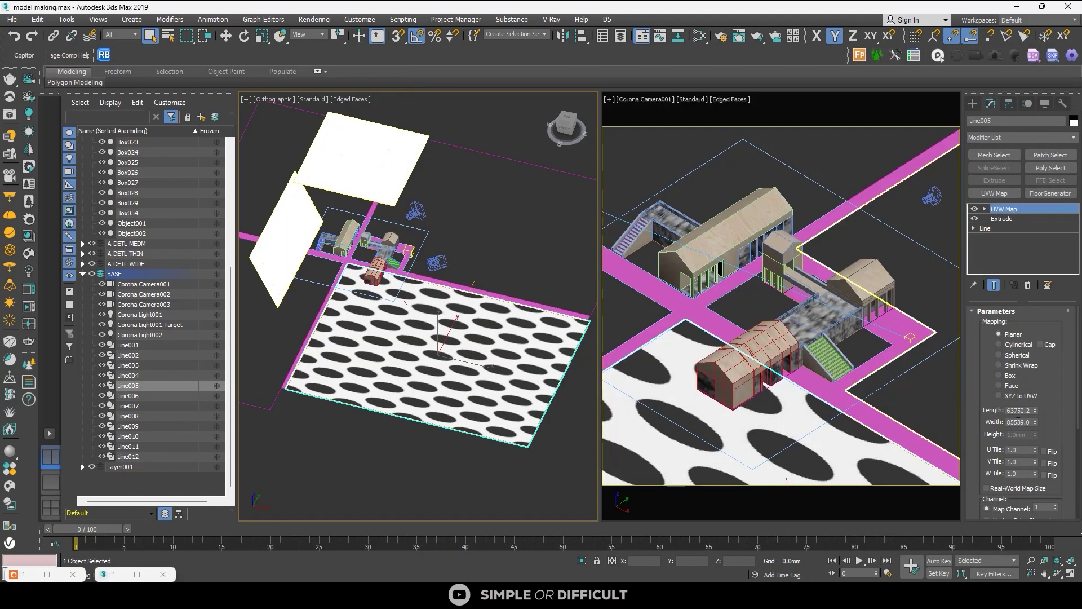
Step: Set the planar mapping on Line005 to a length of 1000 mm and a width of 500 mm, then re-enter the length
key(Tab)
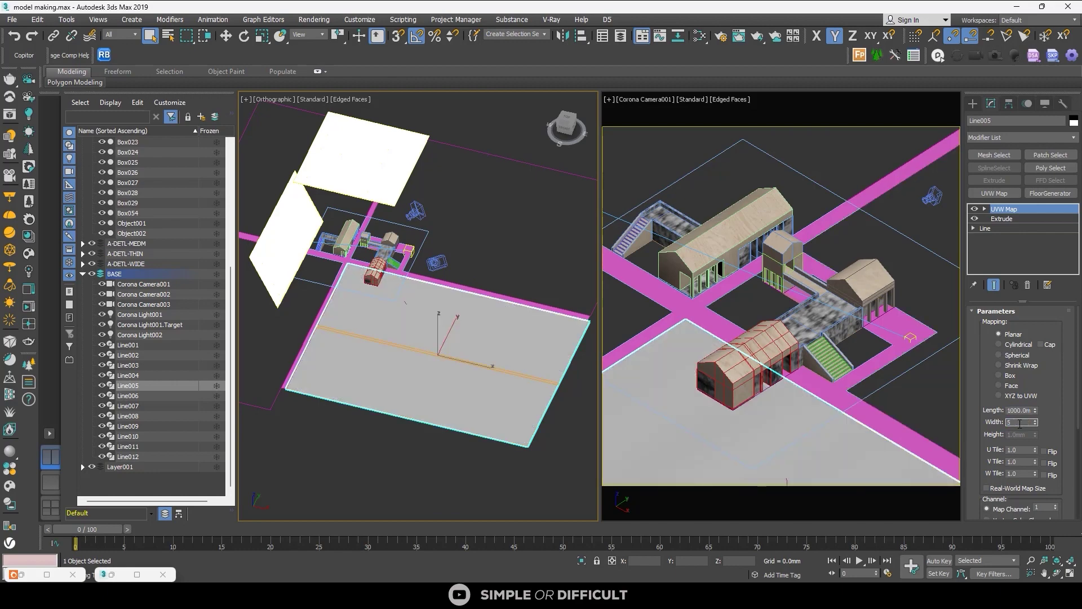
click(1022, 411)
scroll(458, 349, up, 5)
scroll(388, 312, down, 2)
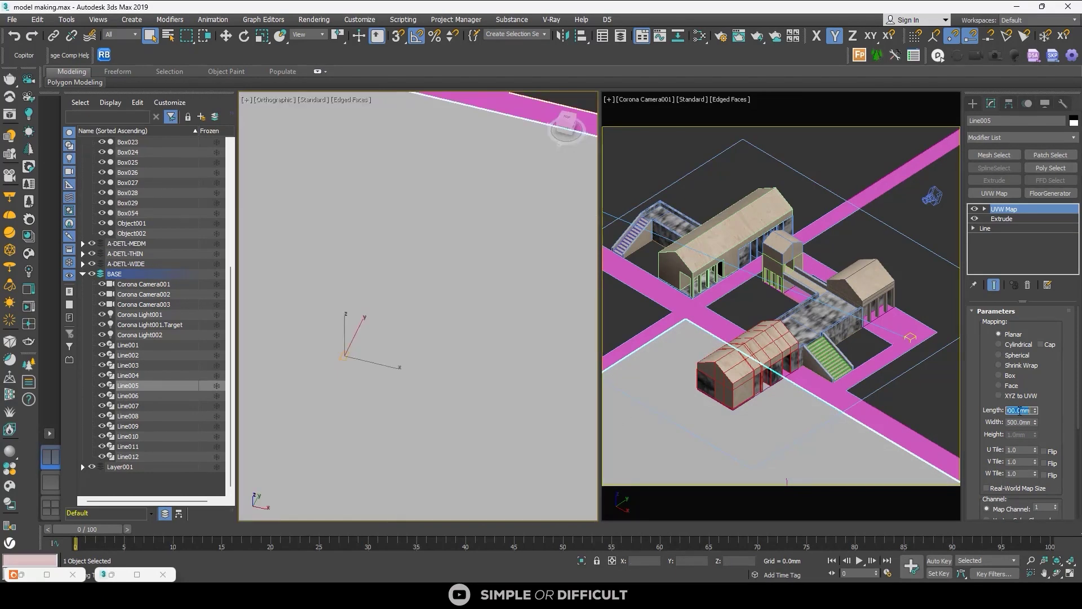
key(Return)
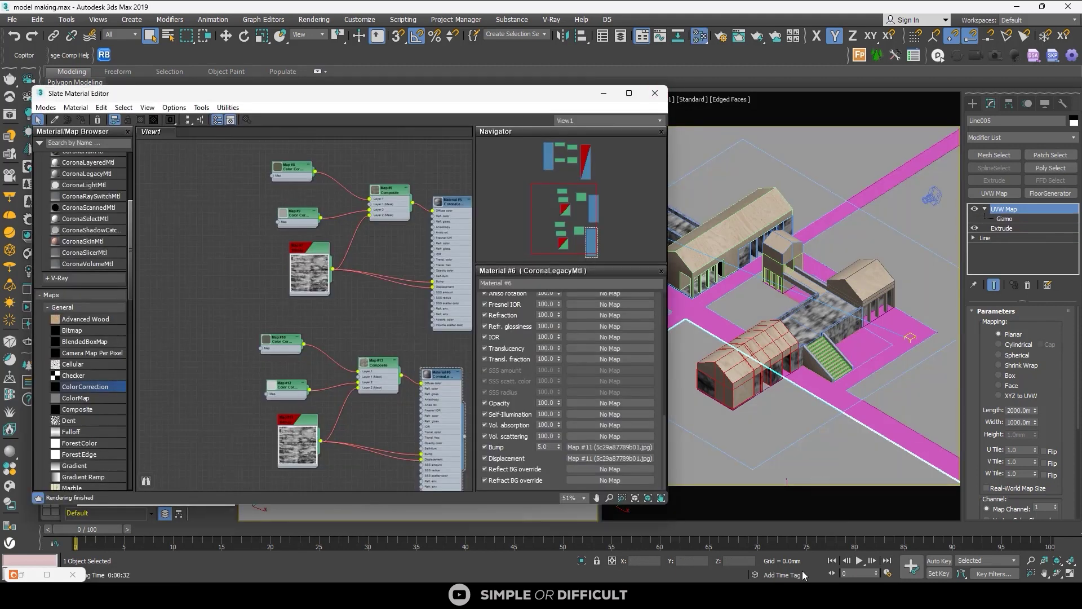
Step: Add a CoronaLegacyMtl in free space and connect the perforated-pattern image as a bitmap to its Diffuse color and Opacity color
middle_drag(260, 186, 296, 404)
scroll(272, 237, down, 4)
shift+drag(272, 219, 326, 224)
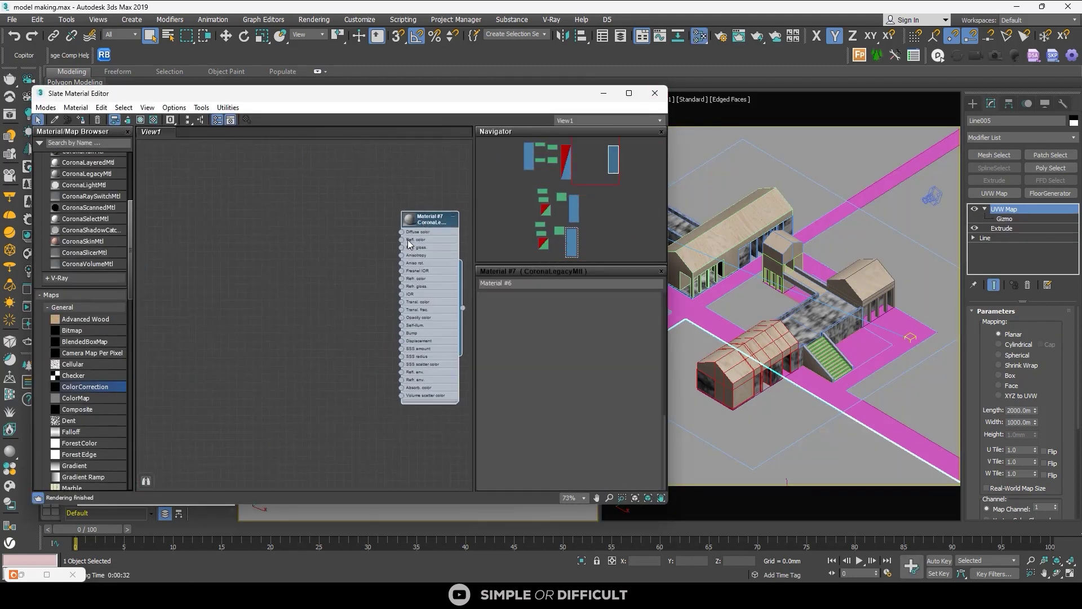
drag(287, 205, 341, 205)
click(429, 321)
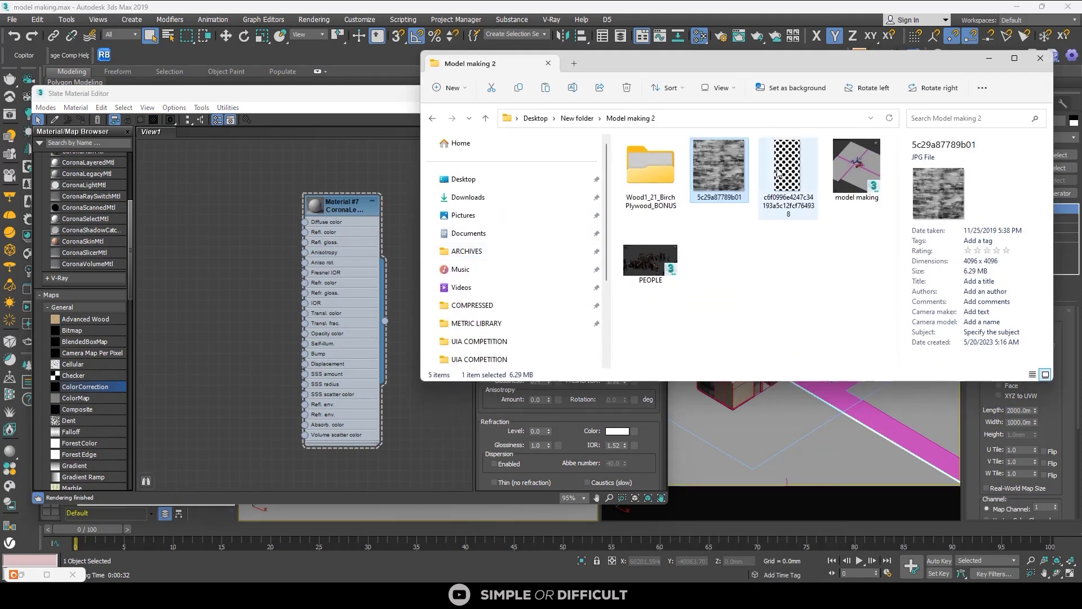
drag(746, 174, 205, 248)
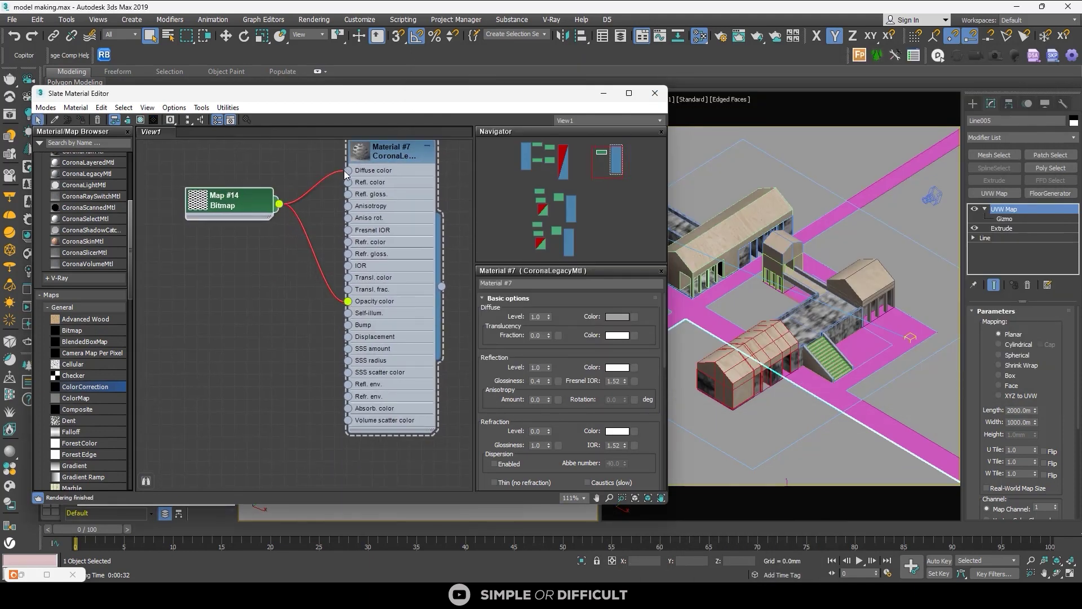
double_click(198, 199)
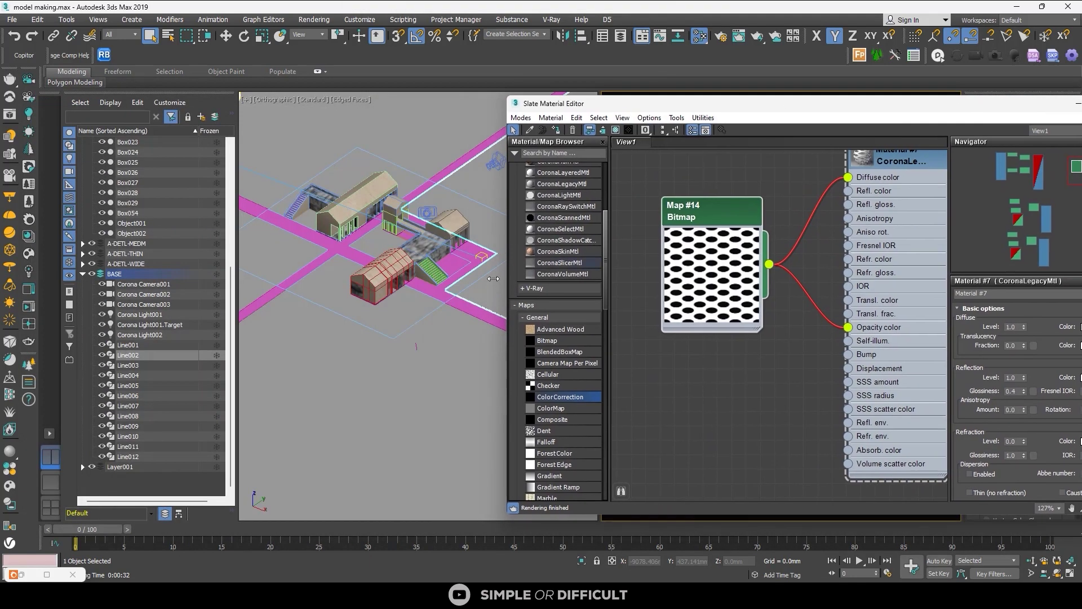
Step: Add the remaining ground planes to the selection, apply the perforated Material #7 to all five, show it shaded and inspect the courtyard plane
ctrl+click(428, 319)
scroll(383, 242, down, 3)
ctrl+click(339, 217)
ctrl+click(313, 252)
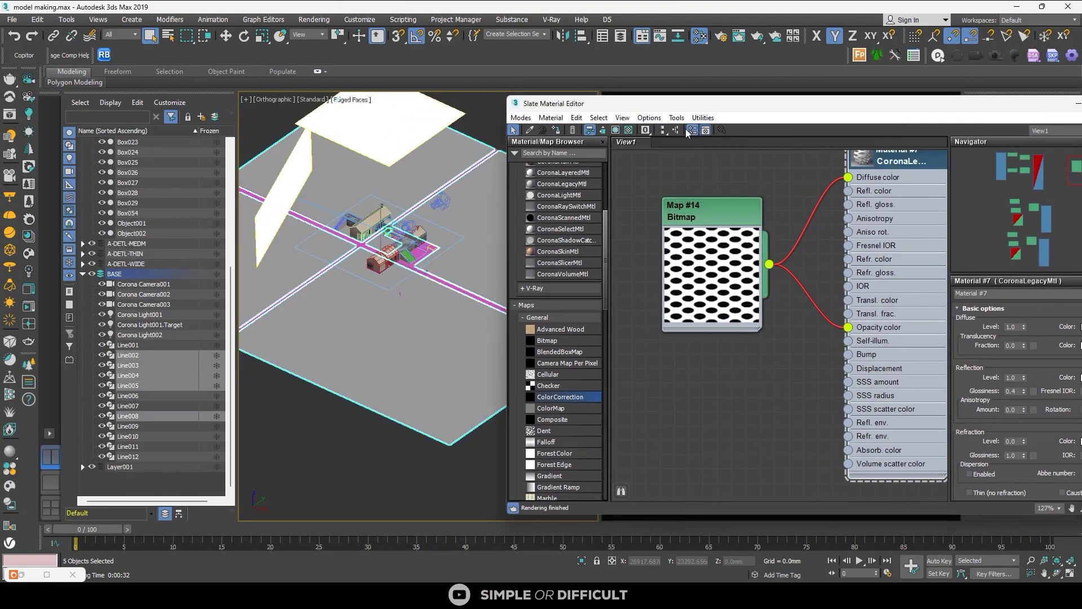
middle_drag(900, 158, 835, 207)
scroll(835, 169, down, 1)
click(560, 133)
click(616, 131)
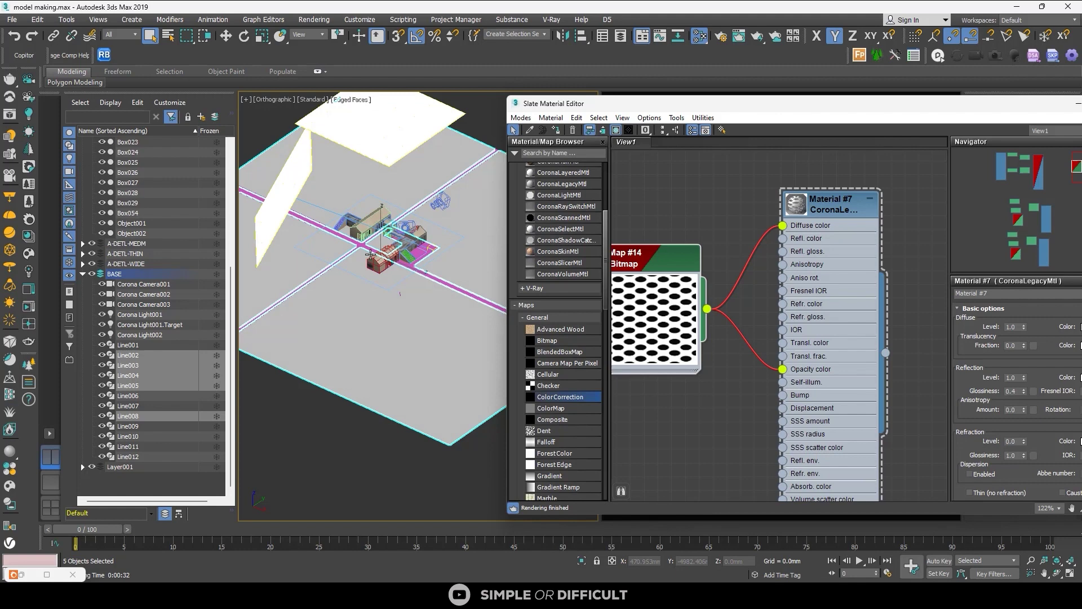
scroll(377, 252, up, 7)
click(398, 179)
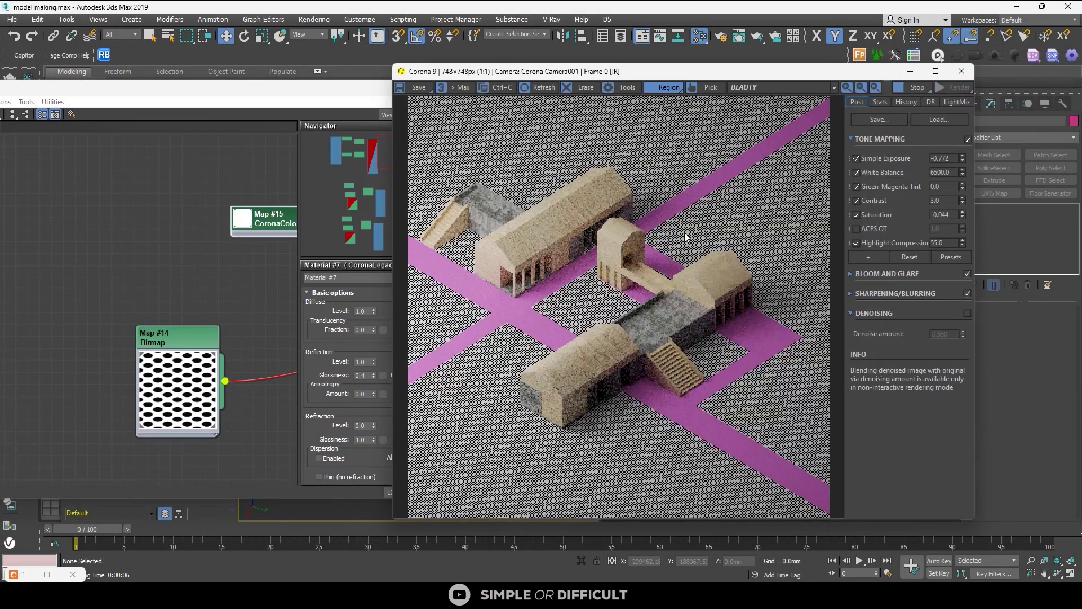
Step: Inspect the ground pattern in the render and darken the CoronaColor map feeding Material #7 to light grey, sRGB 215, 215, 215
scroll(632, 281, up, 3)
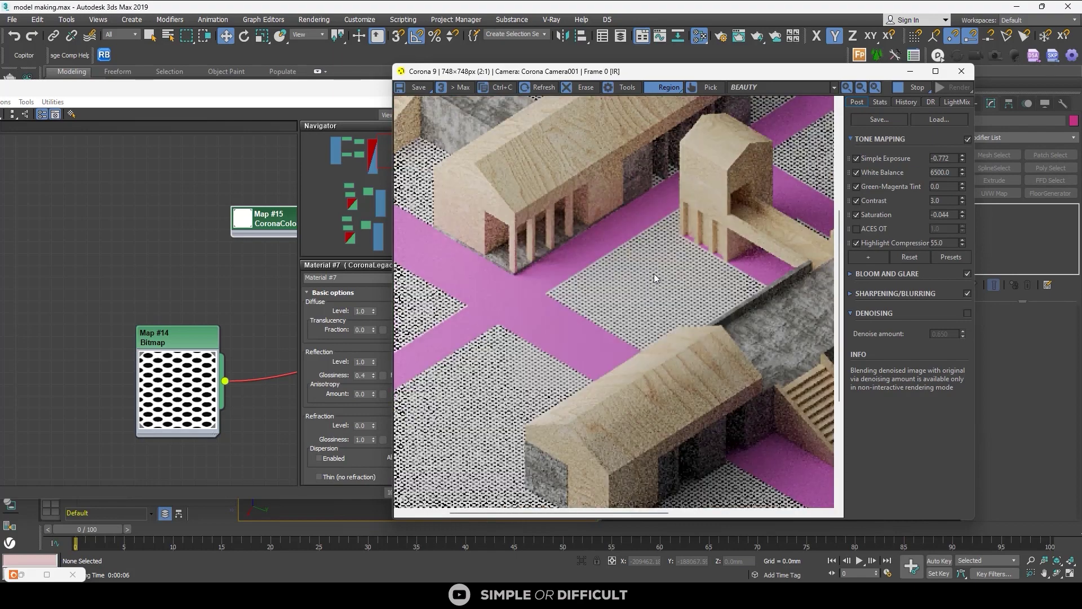
scroll(654, 278, down, 1)
middle_drag(220, 207, 70, 210)
scroll(68, 212, down, 5)
scroll(90, 215, up, 2)
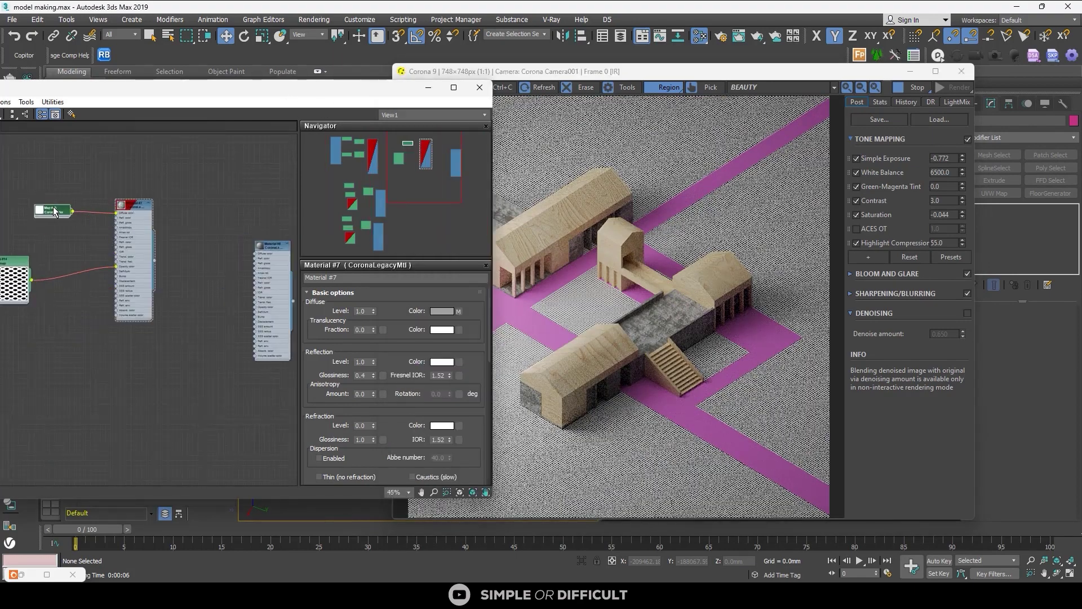
double_click(55, 211)
click(387, 311)
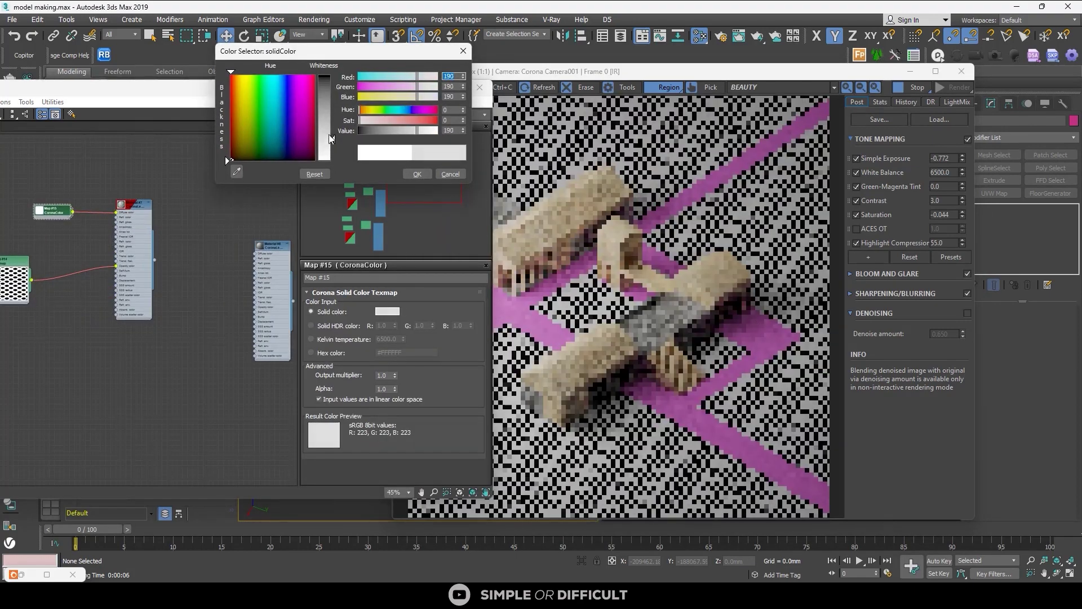
click(417, 173)
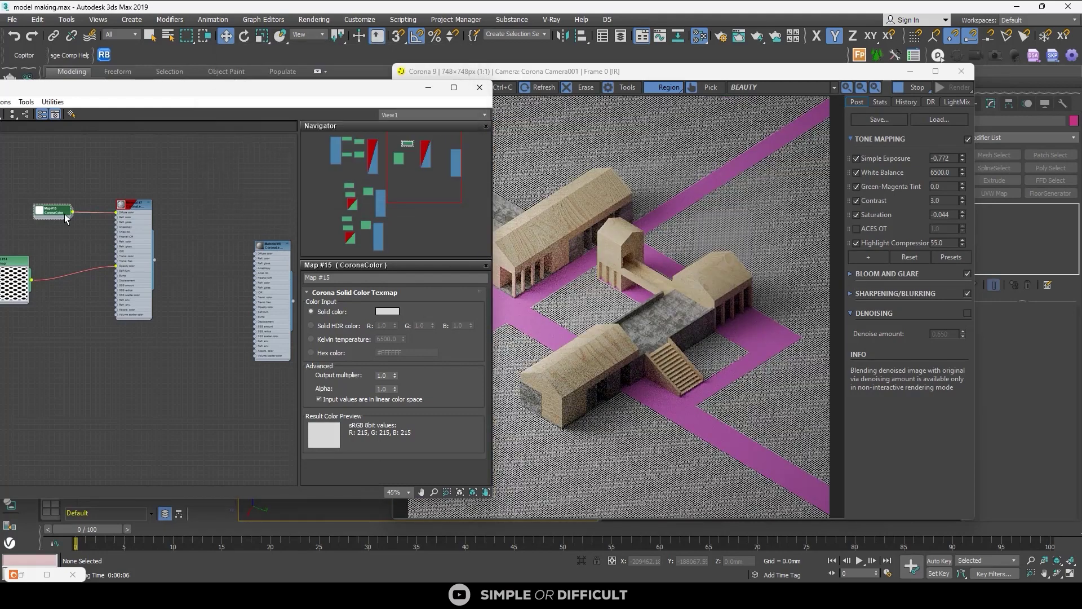
Step: Copy the light grey CoronaColor map into the Diffuse color of Material #8 and place the material editor beside the viewport
drag(220, 247, 209, 249)
scroll(220, 248, up, 3)
middle_drag(228, 250, 112, 229)
key(super+Right)
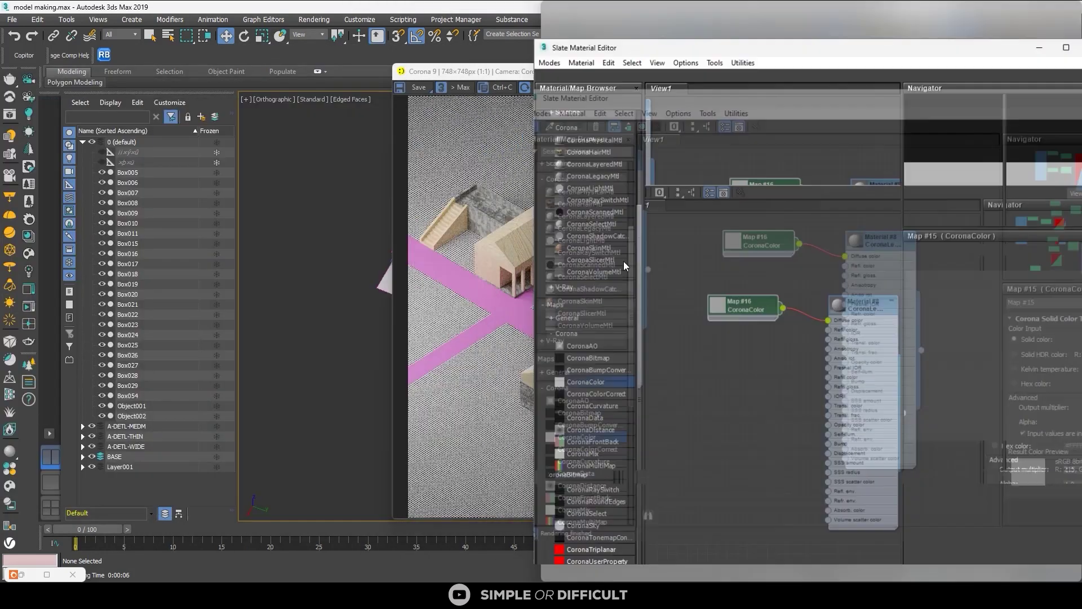
Step: Select the magenta road and path surfaces (Line009, Line010 and Line011) and assign the plain light grey Material #8 to them
scroll(359, 229, up, 5)
click(323, 190)
scroll(324, 190, down, 4)
middle_drag(376, 219, 320, 278)
key(q)
scroll(312, 230, up, 3)
ctrl+click(314, 238)
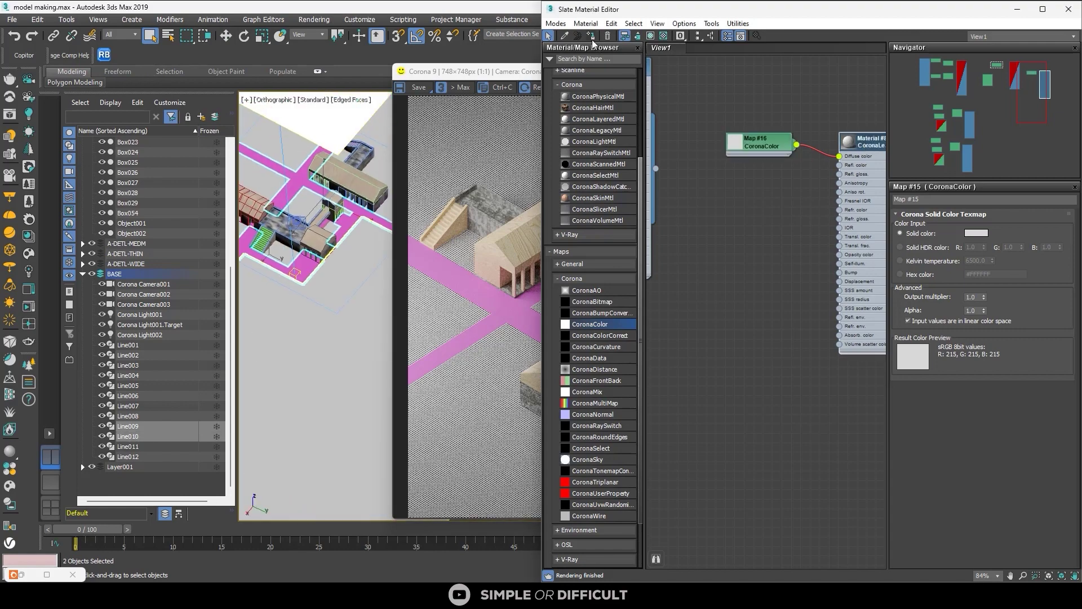
scroll(312, 249, up, 6)
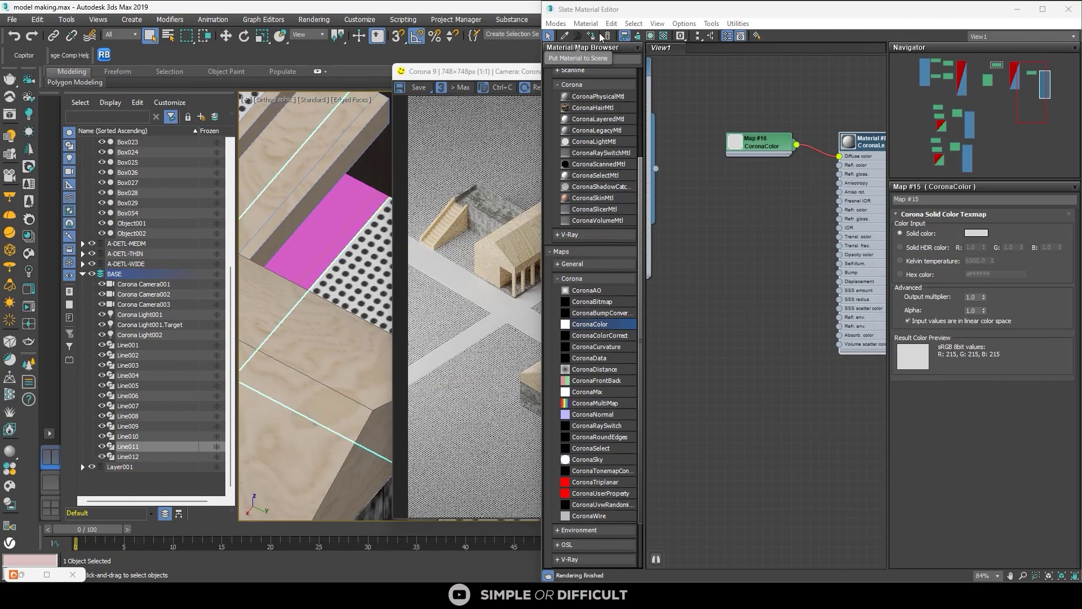
click(591, 36)
Step: Bring the interactive render forward, close the material editor and switch the camera viewport to Corona Camera002
scroll(329, 253, down, 6)
alt+middle_drag(329, 254, 368, 290)
scroll(368, 290, down, 3)
click(468, 299)
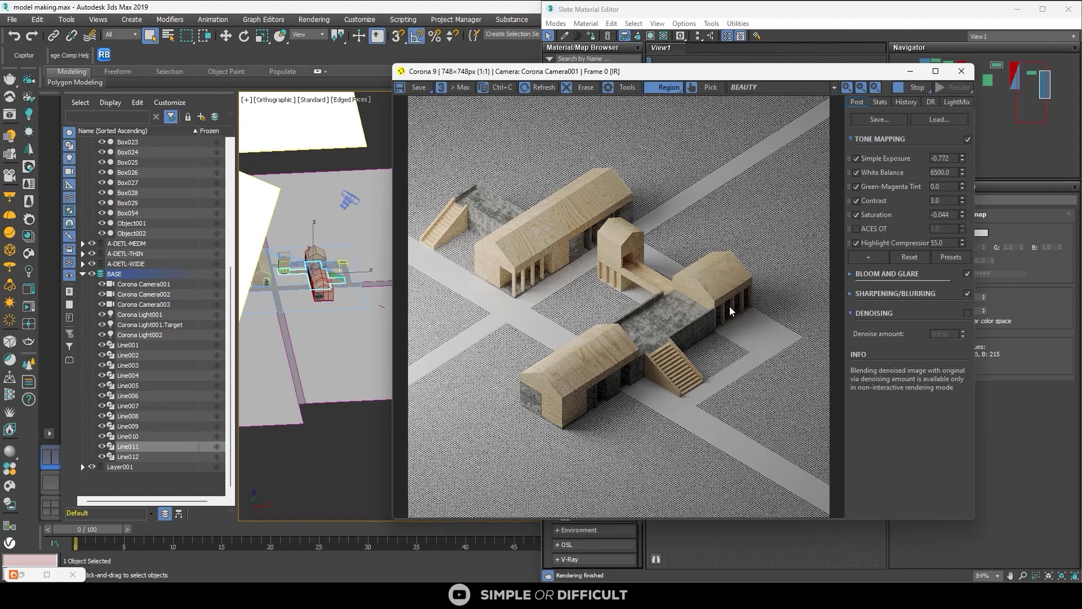
drag(764, 77, 403, 79)
click(1067, 9)
right_click(836, 208)
key(c)
click(527, 223)
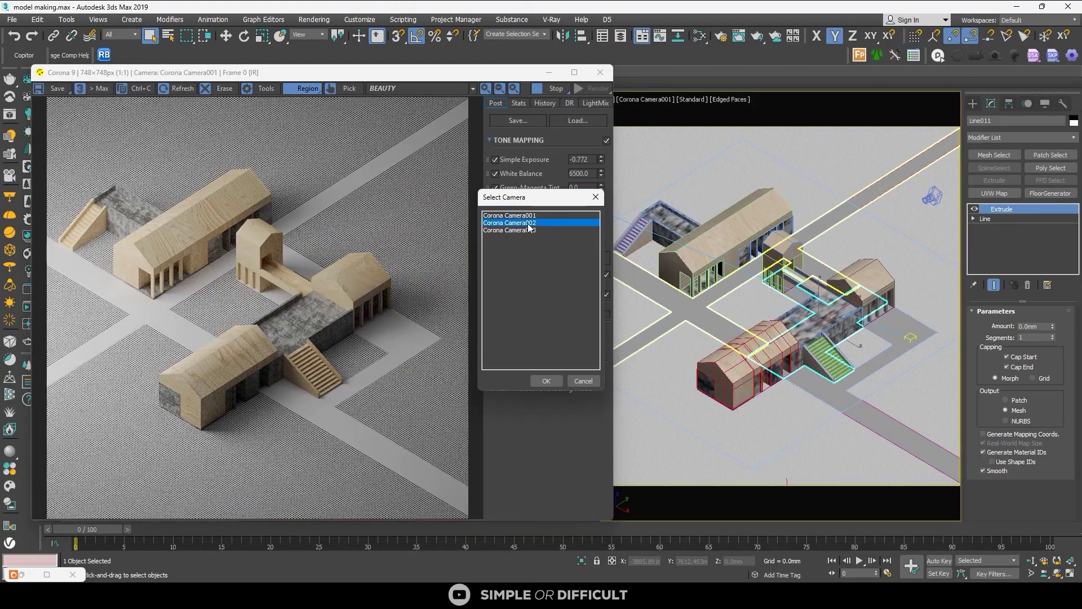
double_click(529, 224)
Step: Turn off Visible directly for Corona Light002 and Corona Light001, then inspect the top-view render up close
drag(471, 79, 920, 79)
key(shift+z)
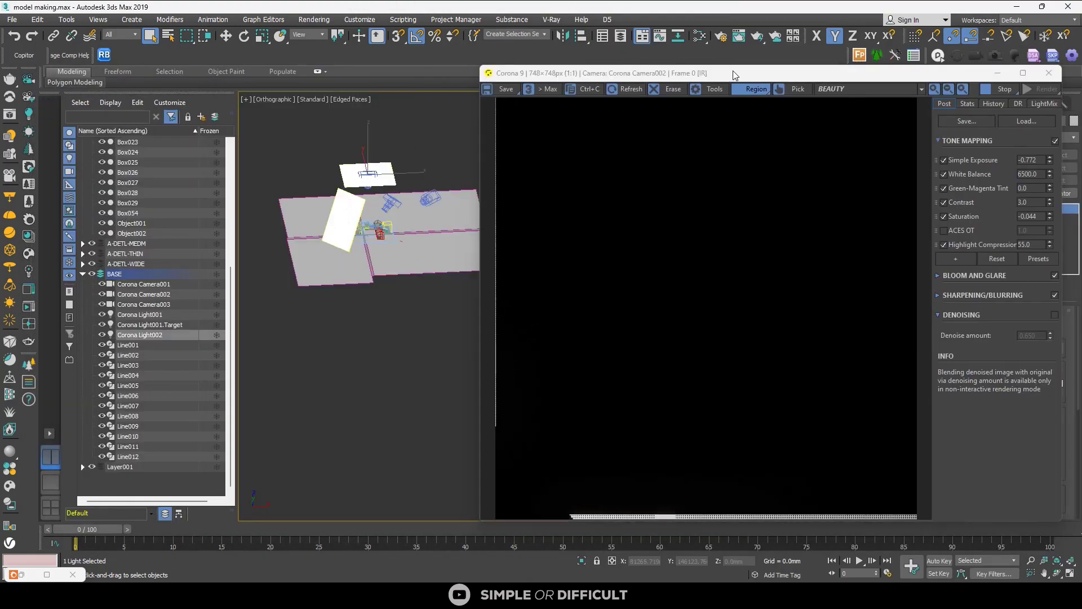
drag(735, 75, 336, 176)
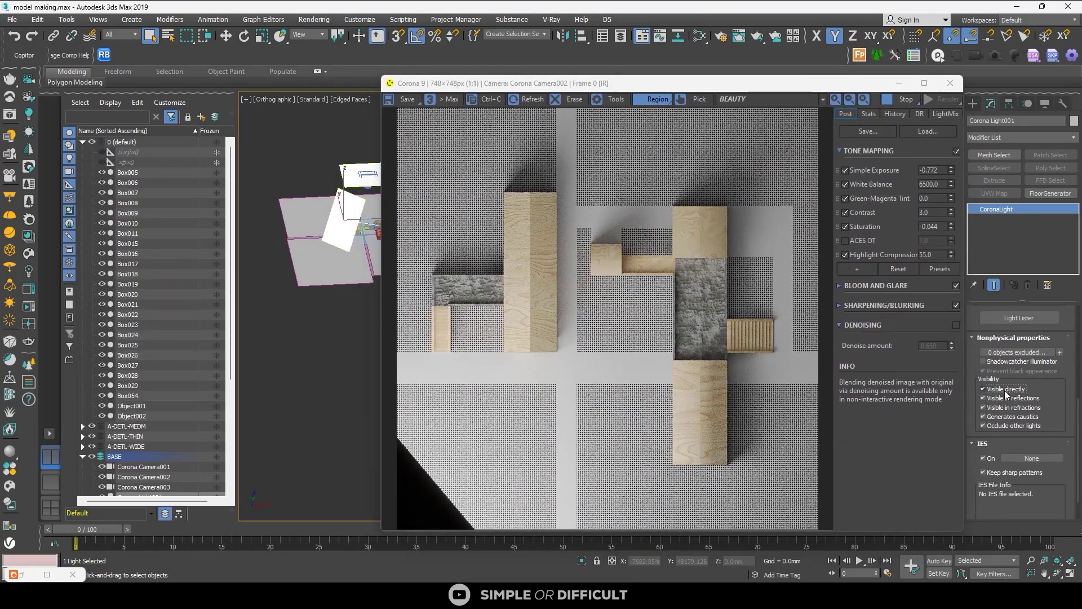
click(1005, 389)
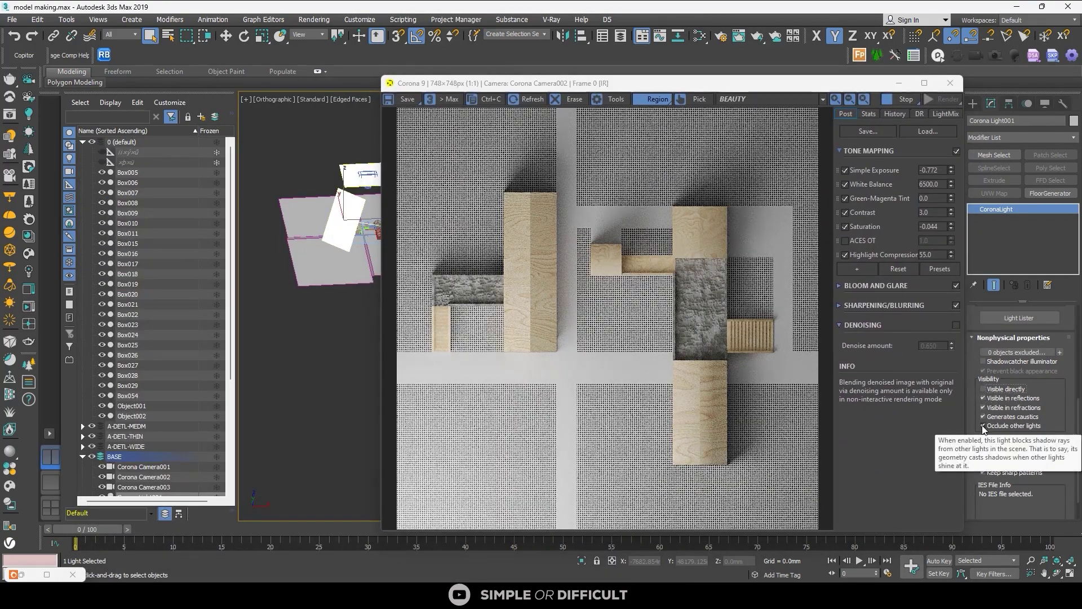
click(364, 173)
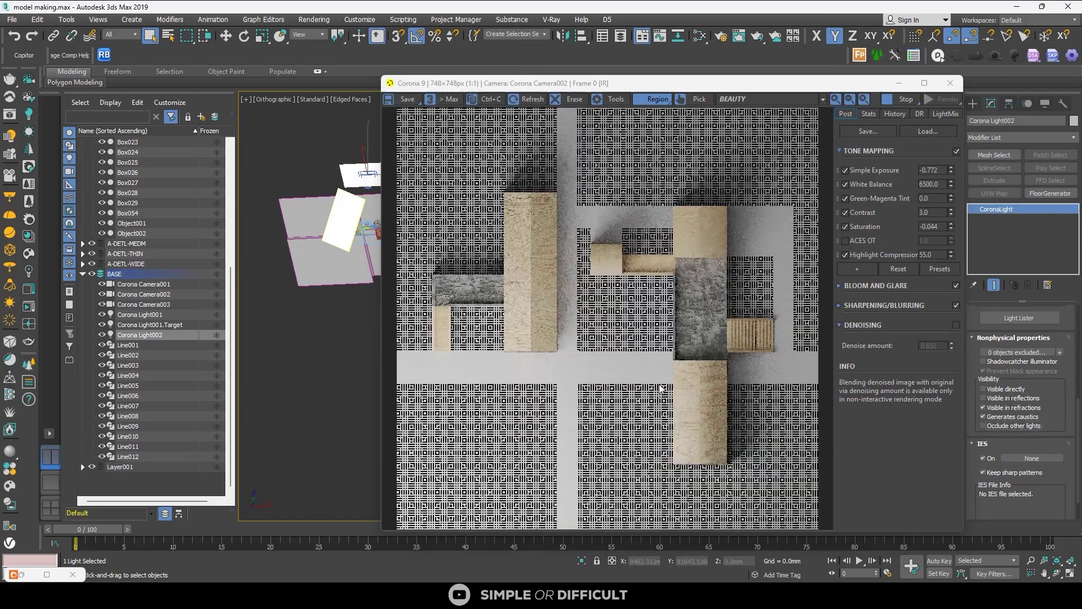
scroll(556, 295, up, 2)
scroll(705, 270, down, 2)
scroll(527, 285, up, 3)
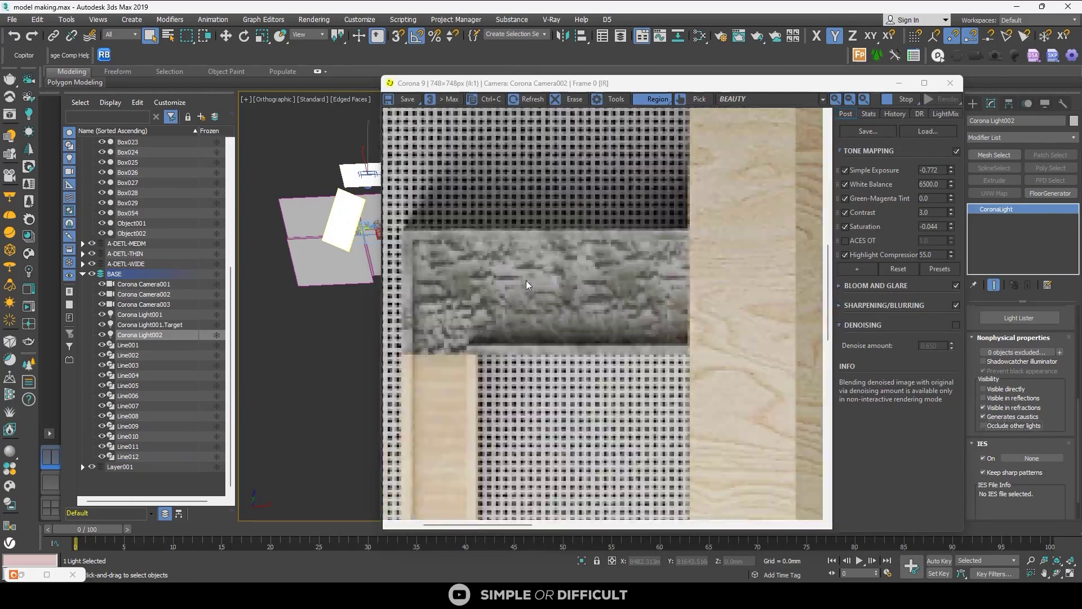
Step: Examine the wood, concrete and perforated ground textures up close in the top-view render
scroll(527, 285, down, 2)
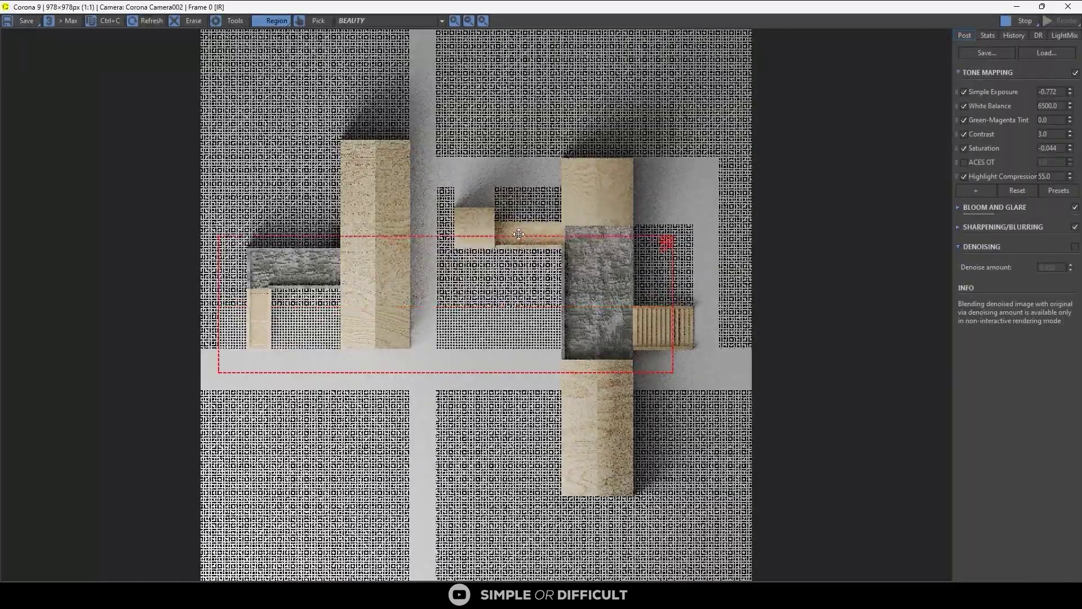
drag(518, 233, 519, 227)
scroll(341, 282, up, 3)
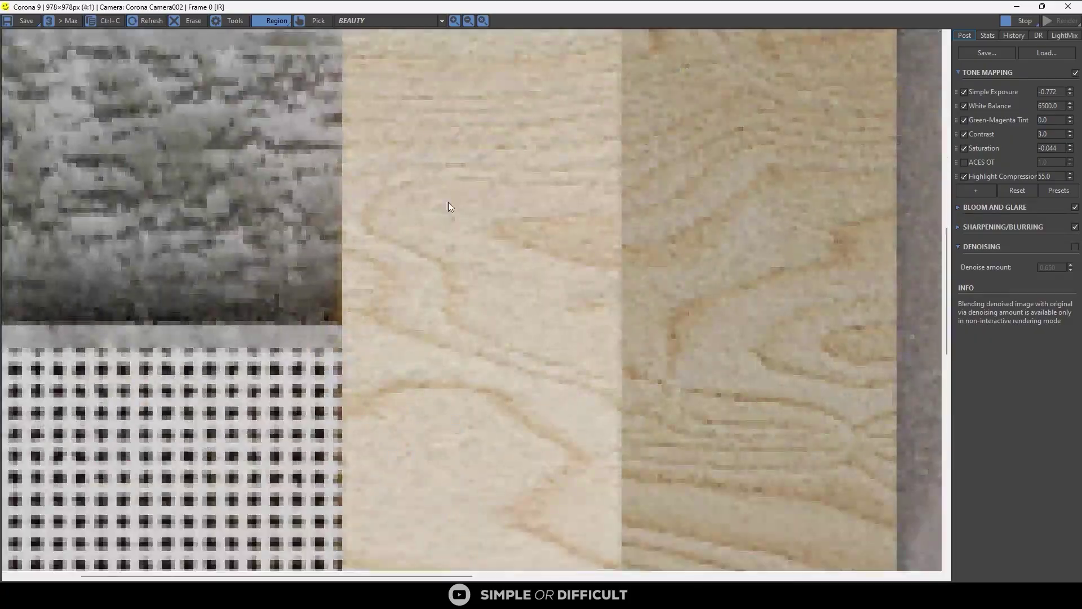
scroll(449, 208, down, 3)
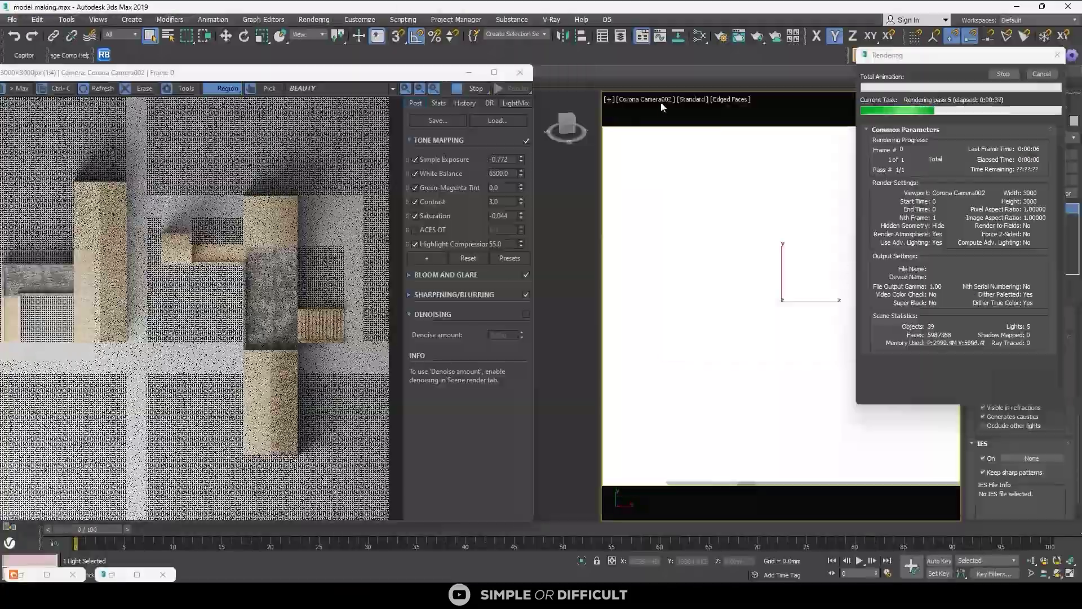
Step: Switch the camera viewport to Corona Camera003 and clone Corona Light001 with its target to the other side of the buildings
click(668, 100)
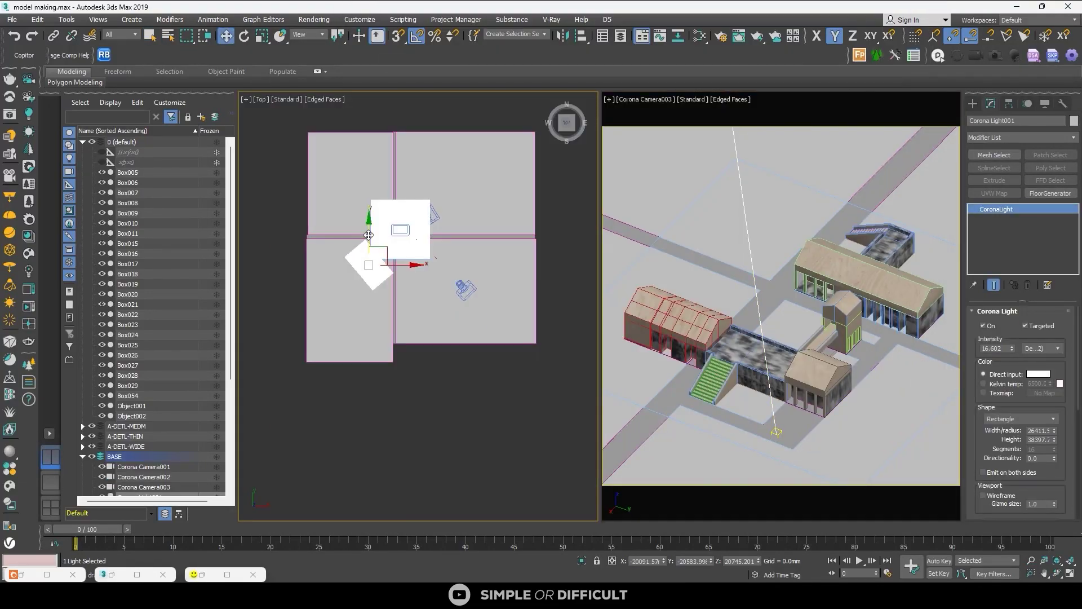
shift+drag(395, 214, 368, 142)
click(542, 345)
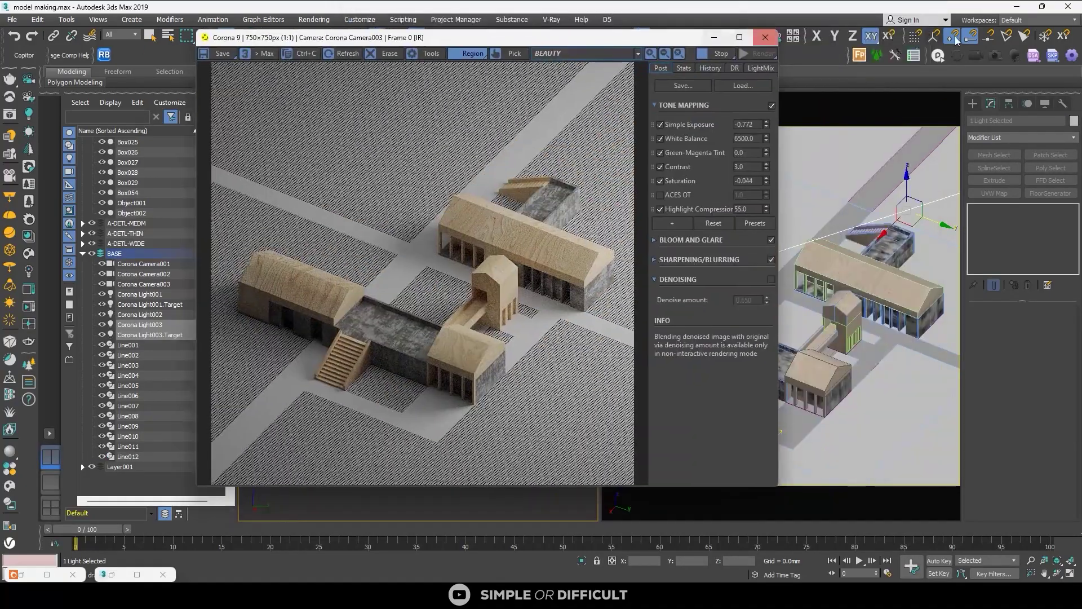
Step: Move the cloned Corona Light003 farther out to about Y 17270 mm and lower it to about Z 11286 mm
drag(666, 35, 879, 39)
alt+middle_drag(319, 212, 230, 150)
key(t)
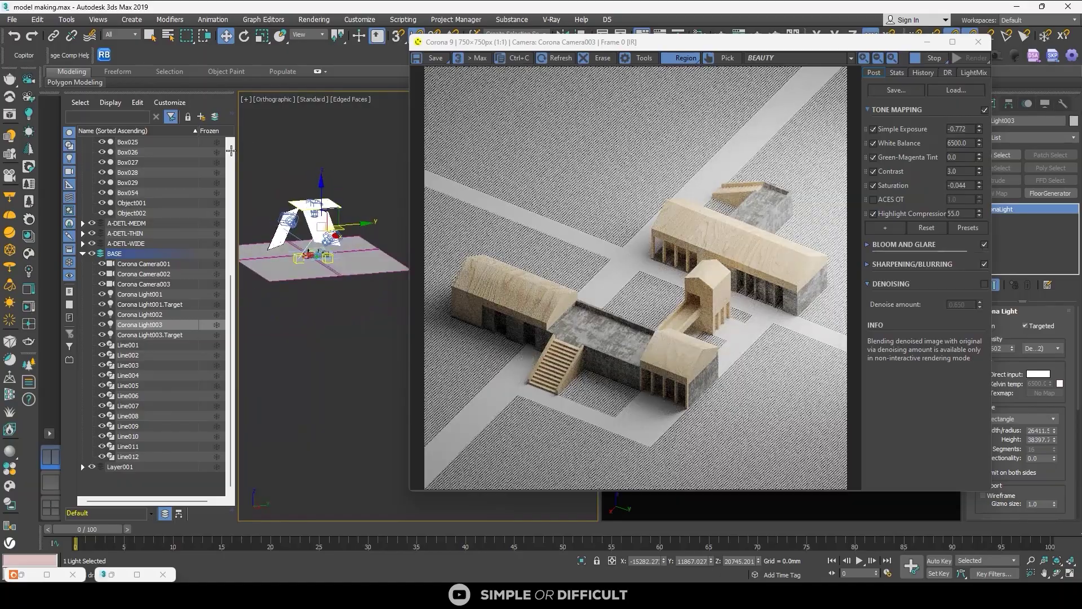
alt+middle_drag(275, 233, 288, 259)
drag(340, 244, 349, 249)
alt+middle_drag(348, 249, 333, 220)
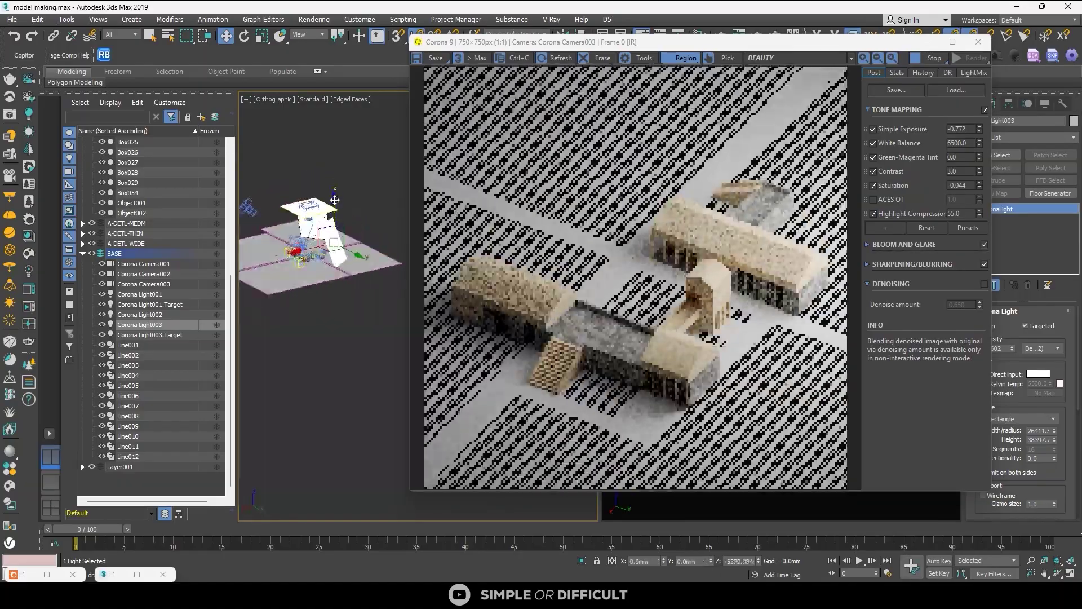
drag(335, 194, 335, 204)
Step: Widen the overhead Corona Light002 to about 113,600 mm, adjust its height and reduce its intensity to 2.0
click(315, 205)
key(t)
drag(1054, 431, 1055, 423)
scroll(312, 234, down, 3)
drag(829, 43, 771, 41)
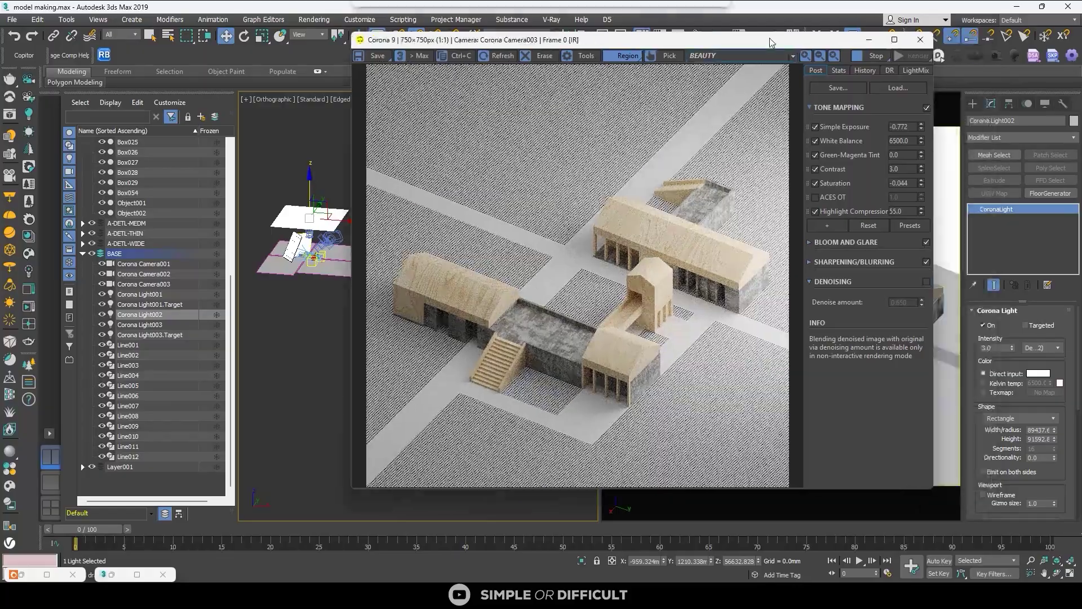
key(t)
drag(1055, 430, 1056, 418)
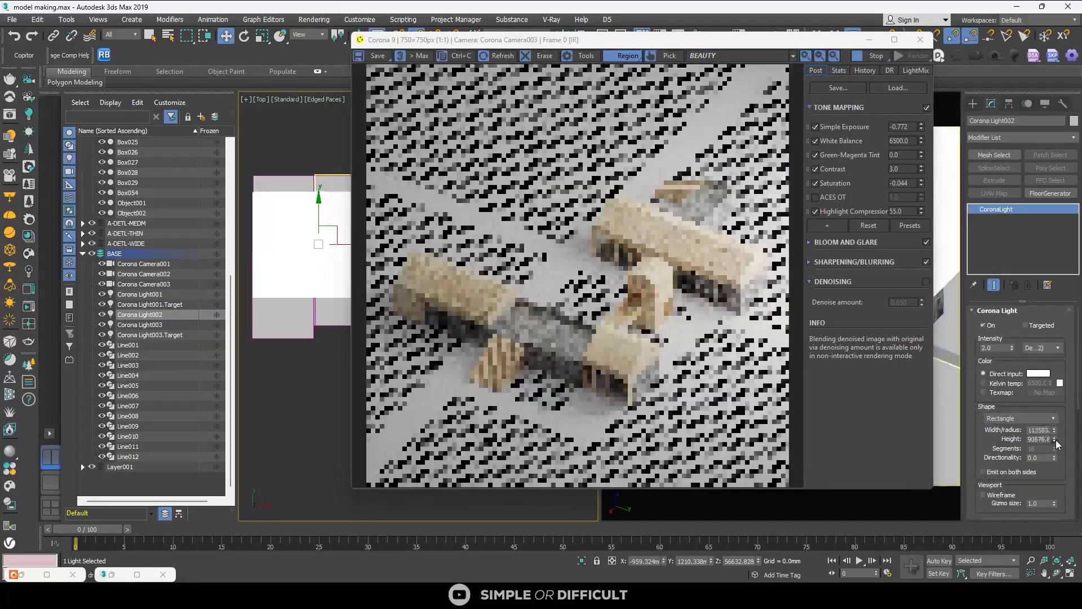
Step: Reduce the intensity of Corona Light003 to 7.8 and check the shading in the interactive render
alt+middle_drag(285, 254, 265, 185)
click(291, 270)
drag(1012, 348, 1016, 359)
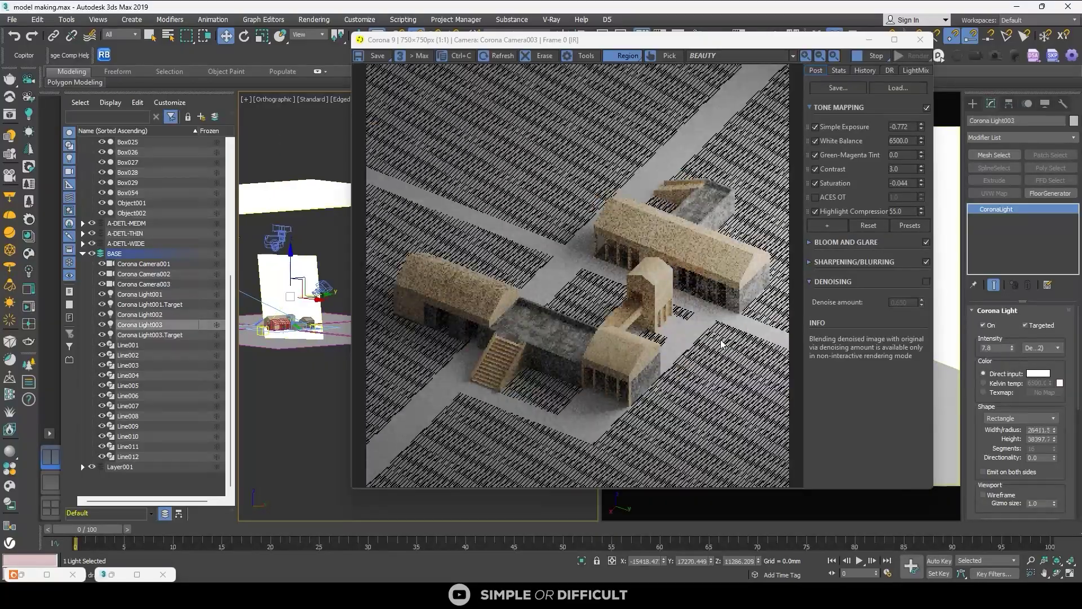
scroll(727, 282, up, 3)
scroll(633, 273, down, 3)
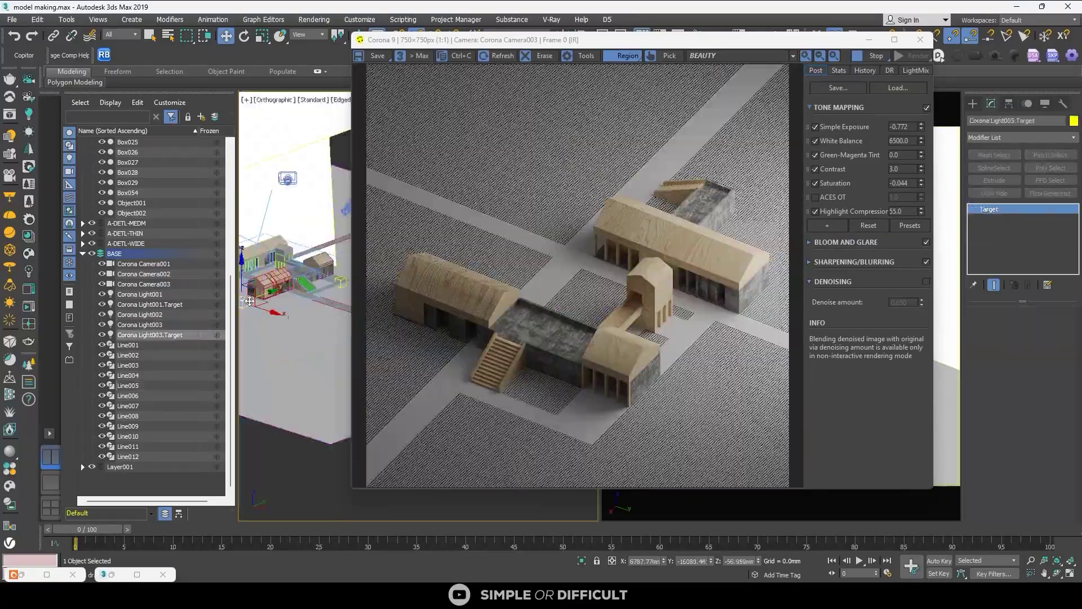
Step: Shift the target of Corona Light003 along X and raise the light itself to about Z 16276 mm
drag(249, 301, 286, 302)
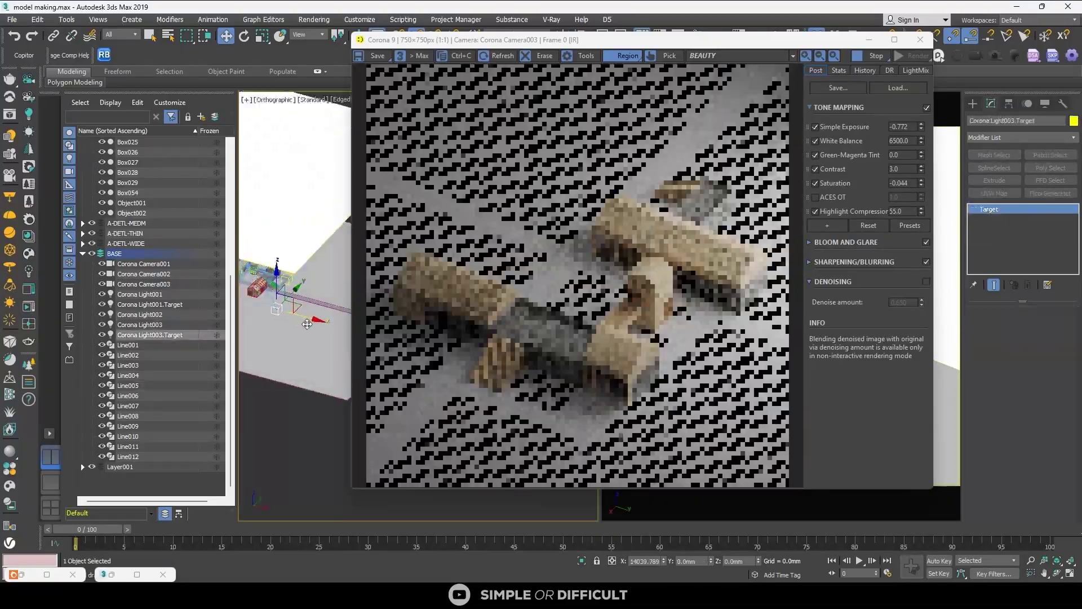
scroll(249, 231, down, 2)
alt+middle_drag(249, 231, 280, 236)
click(316, 250)
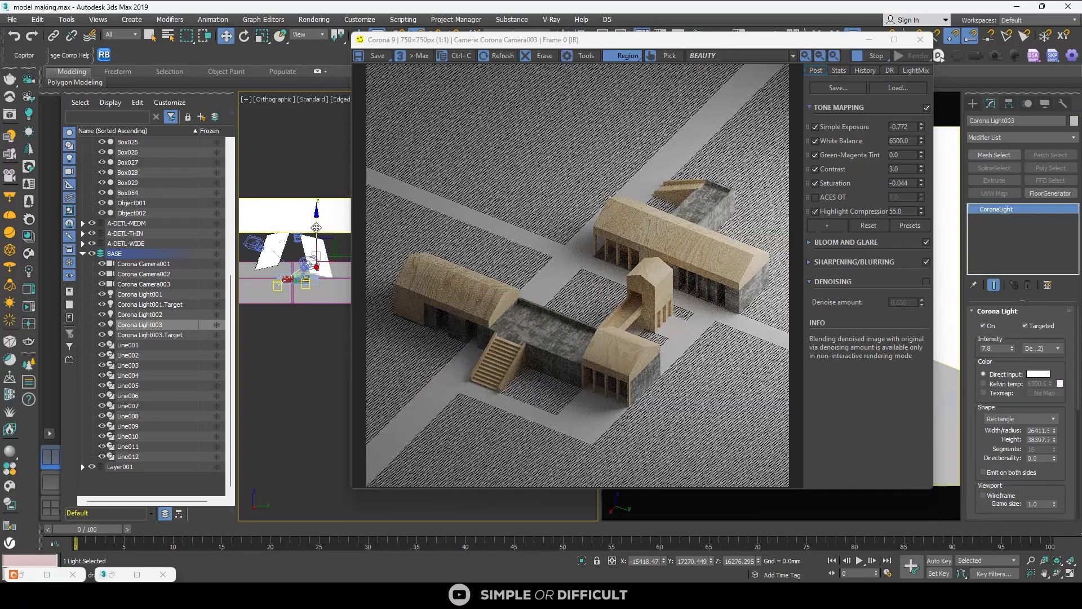
click(315, 228)
Step: Lower the intensity of Corona Light001 and place the render window away from the light settings
scroll(589, 194, up, 1)
scroll(589, 195, down, 1)
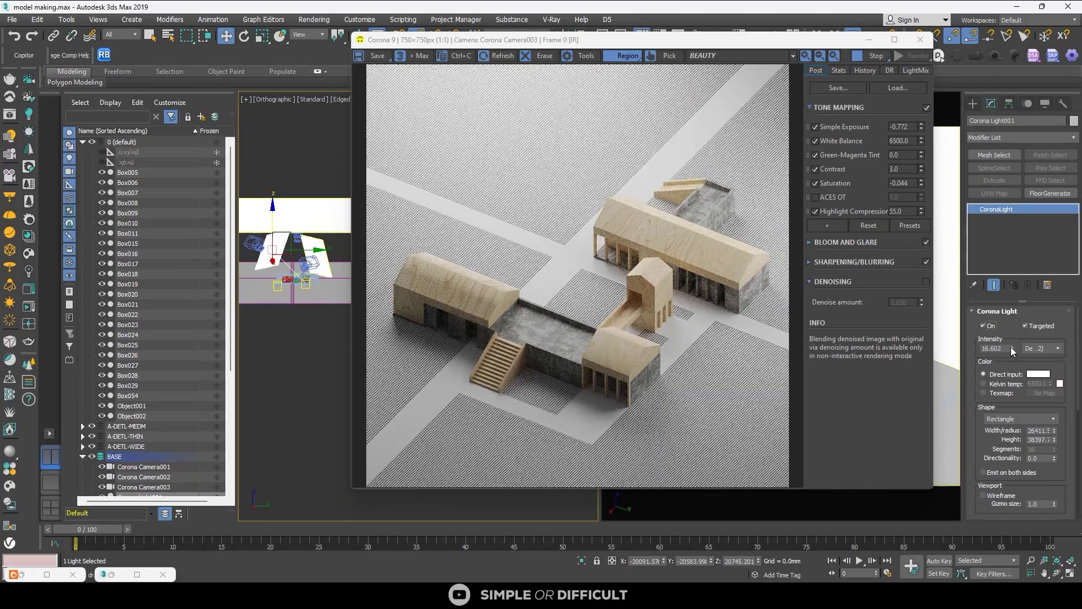
drag(1012, 349, 1010, 376)
drag(752, 39, 446, 55)
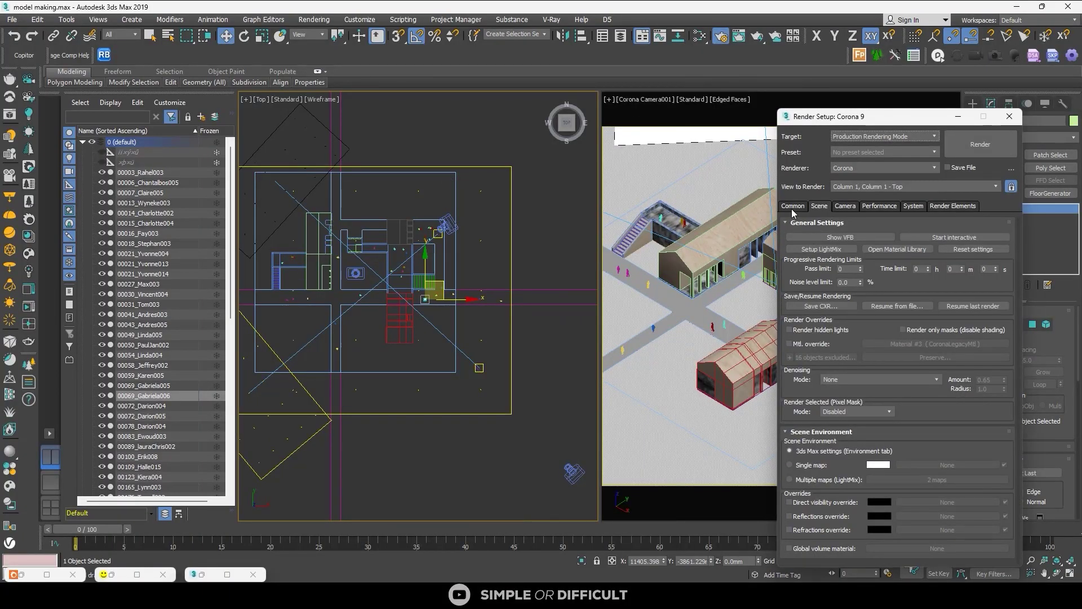
Step: Check the 3000 x 3000 output size, set the render denoising mode to Corona High Quality and close the render settings
click(792, 207)
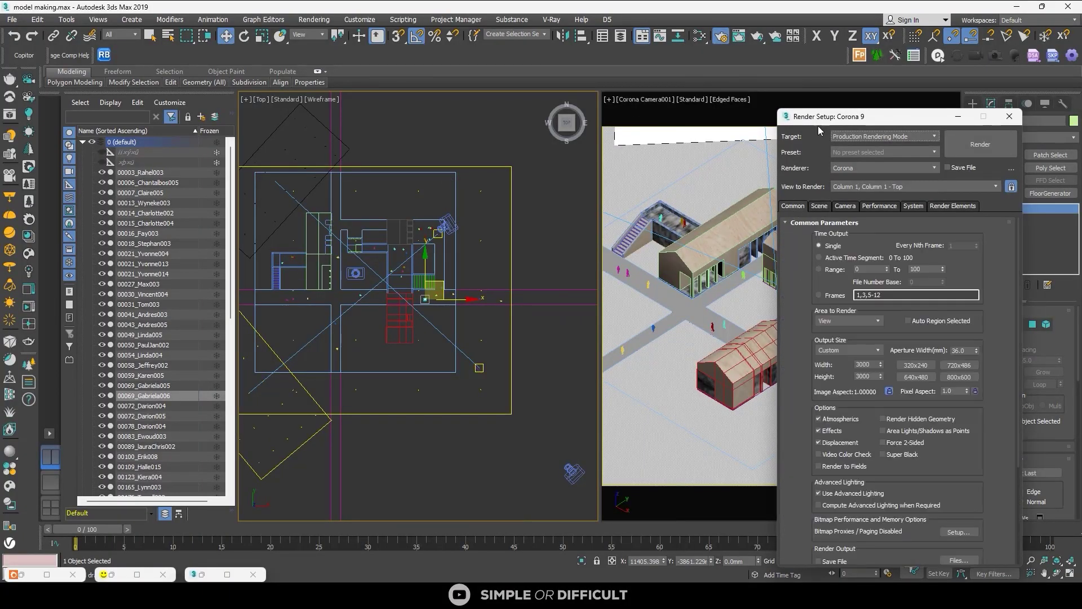
drag(829, 117, 616, 75)
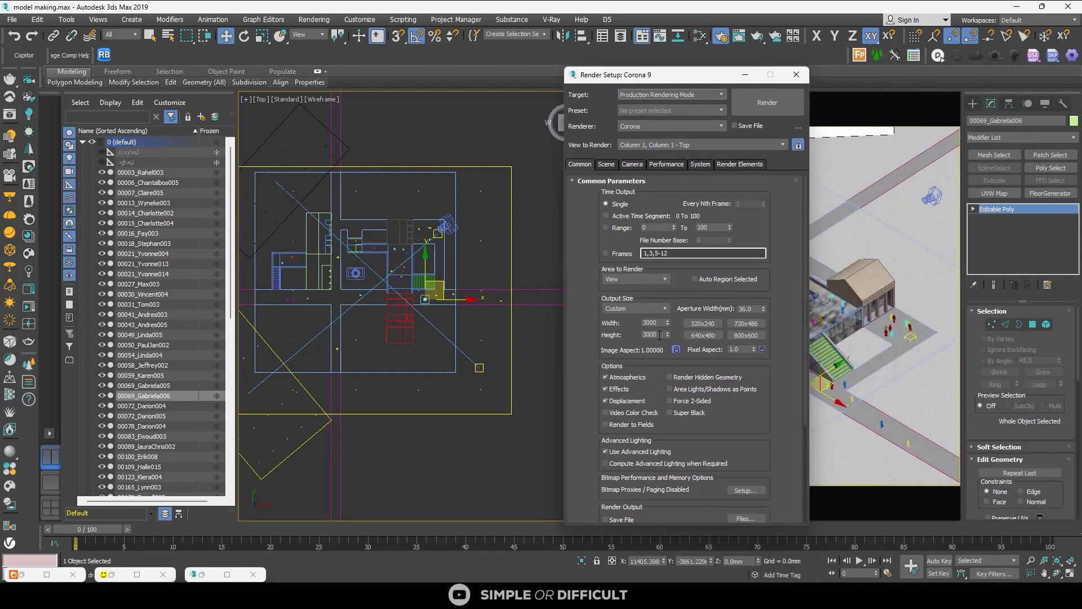
click(607, 164)
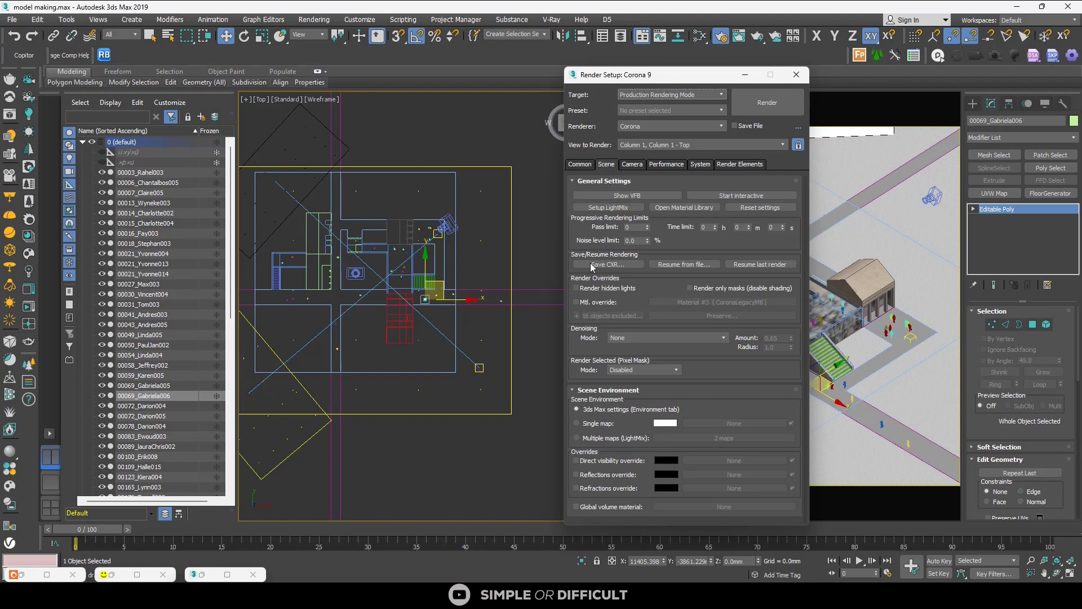
click(630, 337)
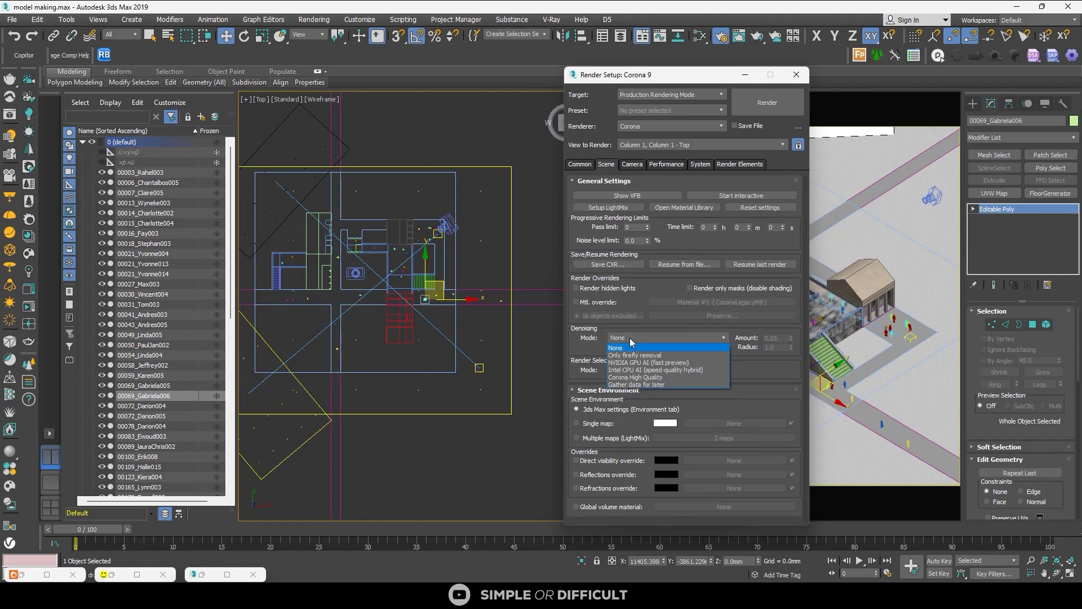
click(634, 377)
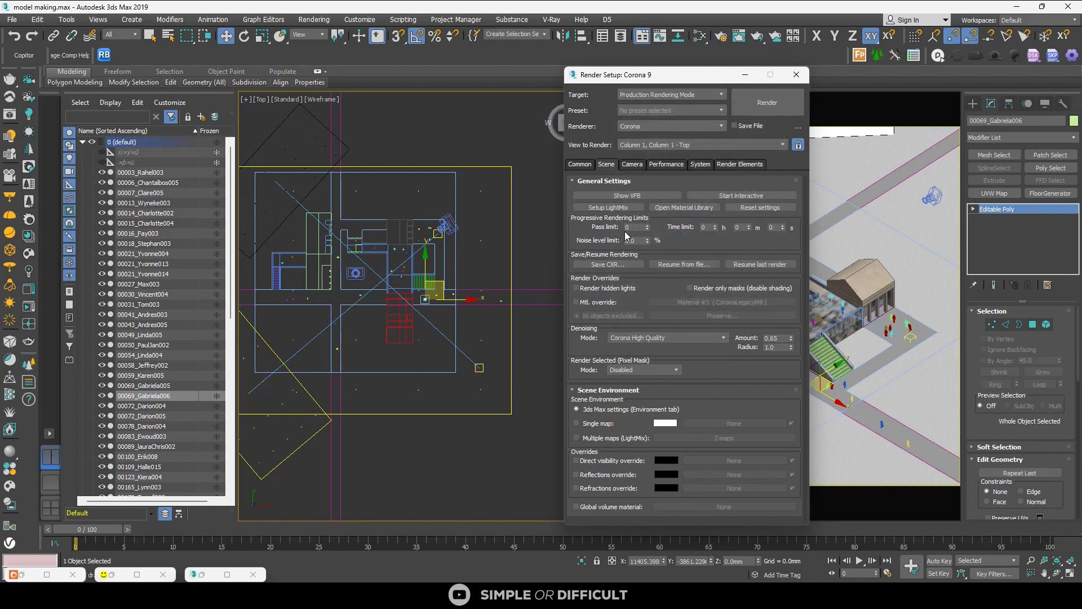
click(796, 75)
Step: Deselect everything, open the Corona frame buffer, start the production render of Corona Camera001 and stop it once it is clean enough
click(542, 187)
right_click(540, 185)
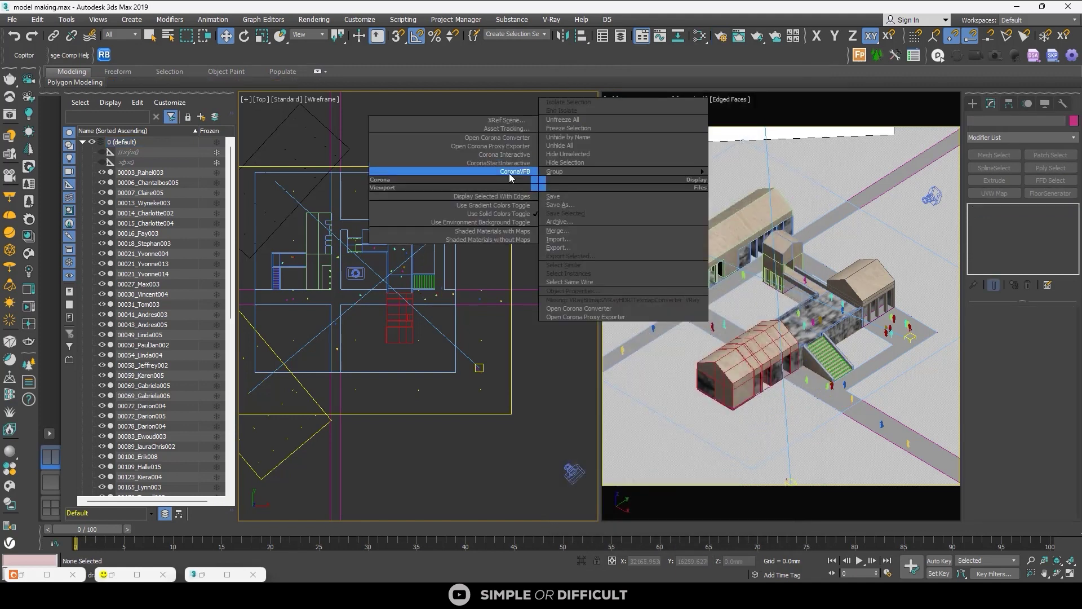
click(511, 172)
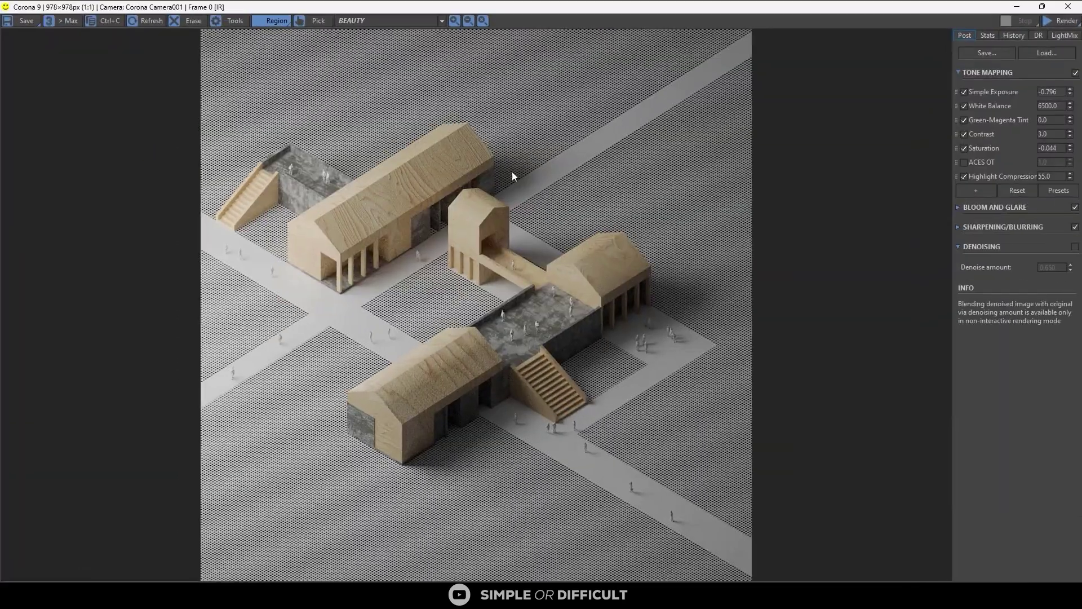
click(1060, 21)
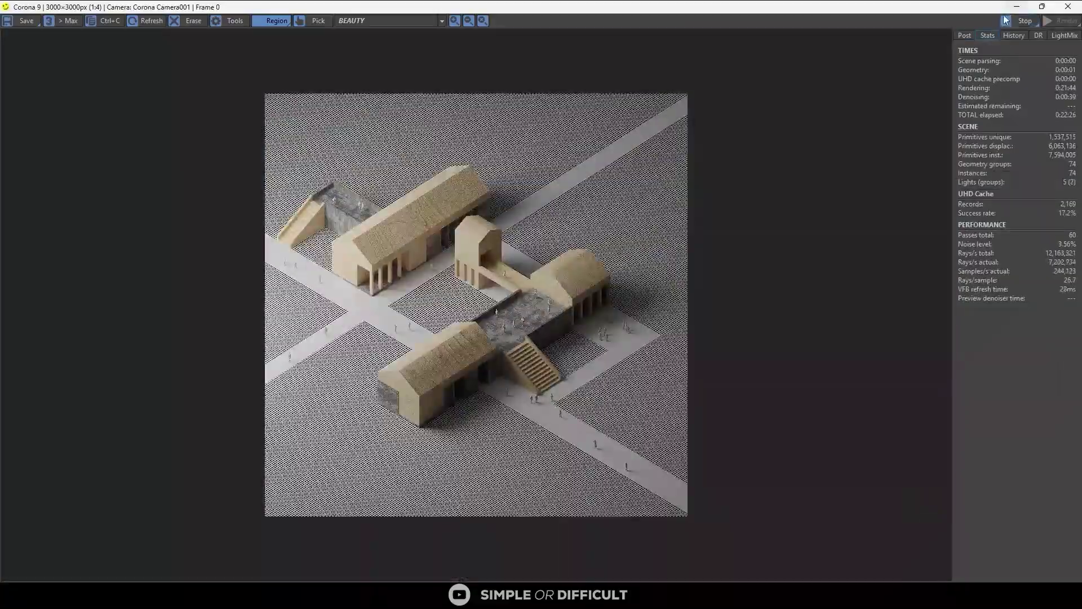
click(1006, 21)
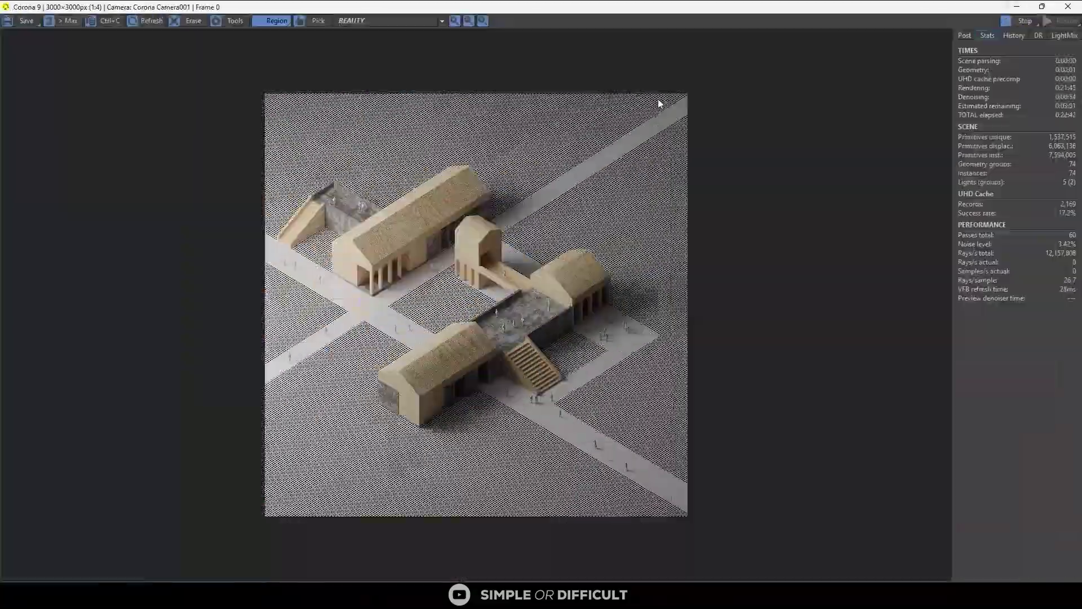
Step: Start saving the finished render as an image in the Model making 2 folder
scroll(479, 215, up, 2)
click(22, 20)
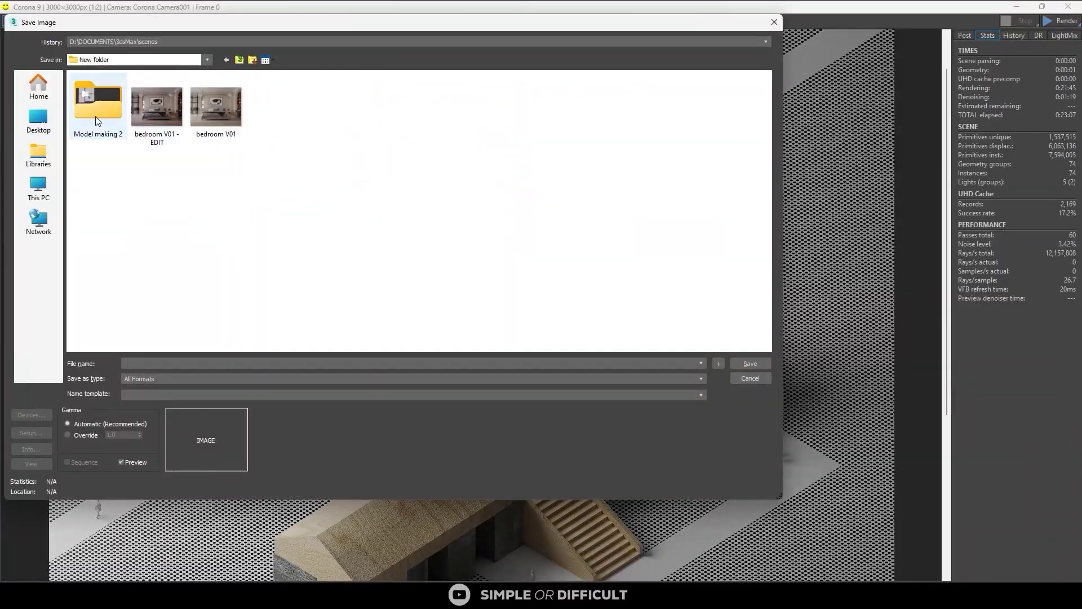
double_click(96, 117)
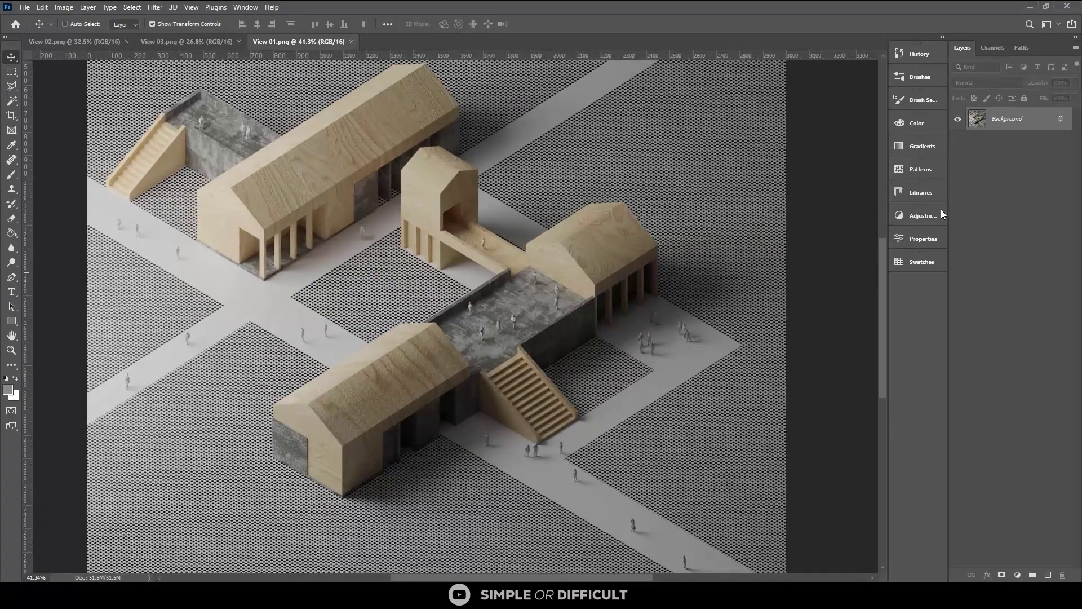
Step: In Photoshop, convert the background layer of View 01.png to a smart object and open the Camera Raw filter on it
right_click(1034, 122)
click(1021, 197)
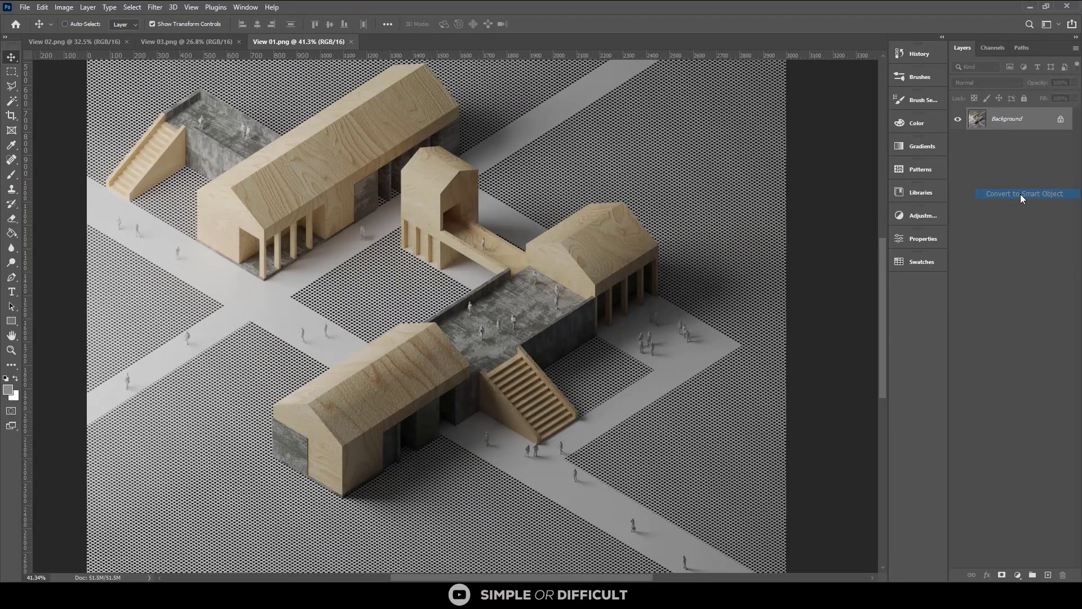
click(155, 8)
click(198, 90)
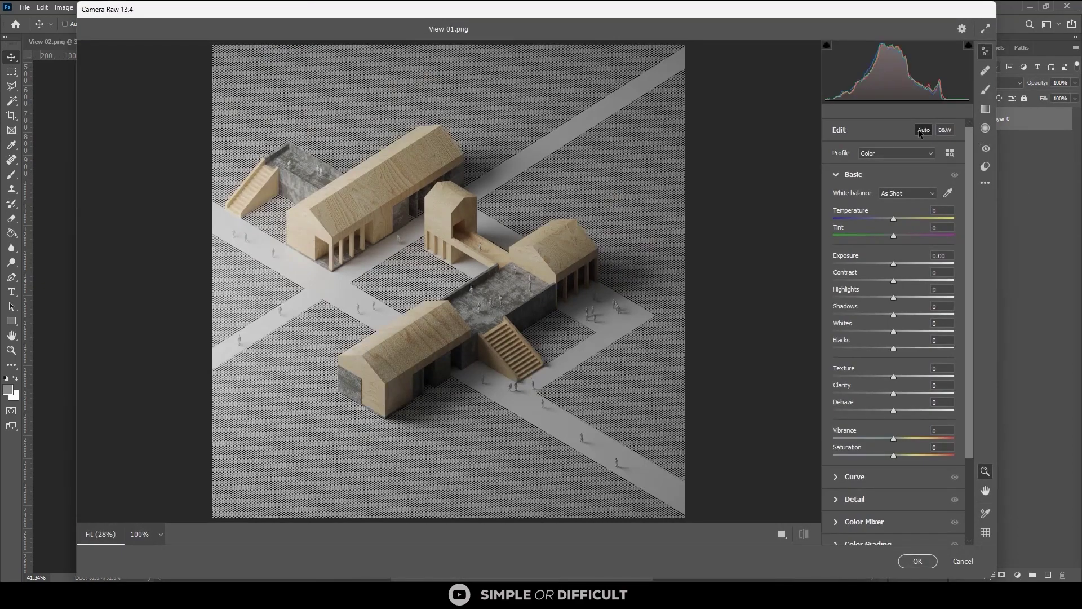
Step: Try the automatic Camera Raw adjustment on the render and compare it with the unadjusted image
click(923, 129)
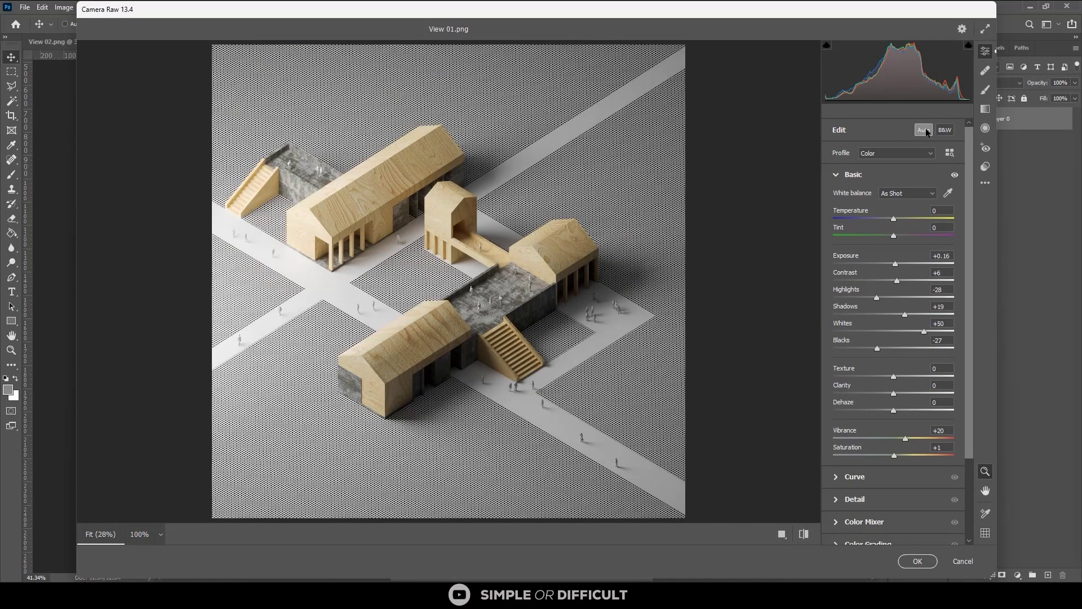
click(363, 191)
click(920, 127)
click(921, 127)
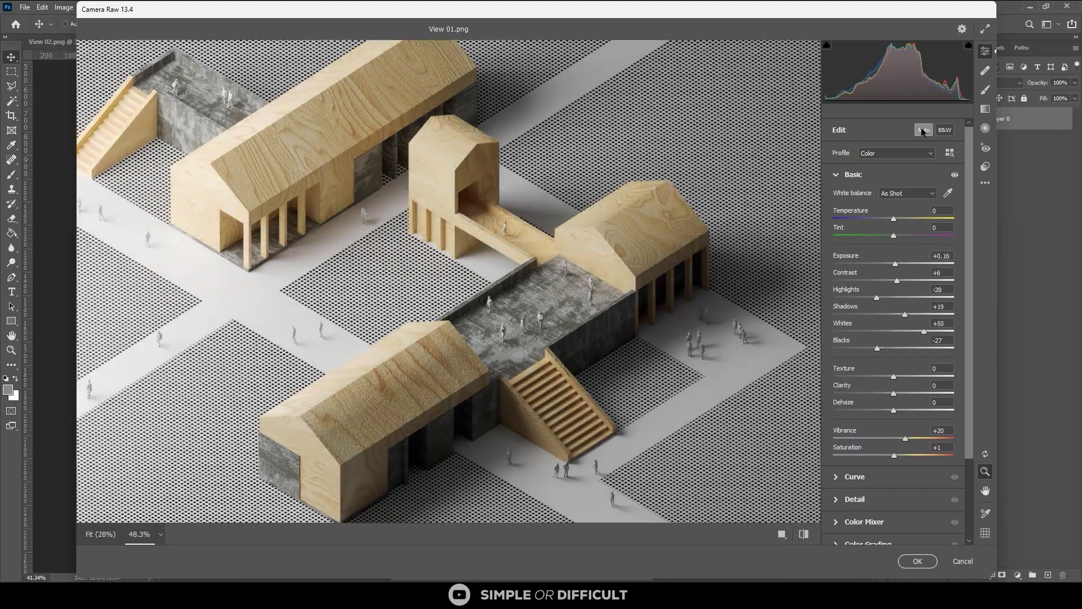
click(921, 127)
Step: Set exposure to +0.10, contrast +6, highlights -17, shadows -29, blacks -20, texture +6, clarity +10 and dehaze +13
mouse_move(893, 264)
mouse_down()
mouse_move(896, 296)
mouse_move(885, 298)
mouse_move(894, 264)
mouse_up()
drag(894, 348, 876, 315)
drag(893, 376, 900, 394)
drag(893, 410, 904, 415)
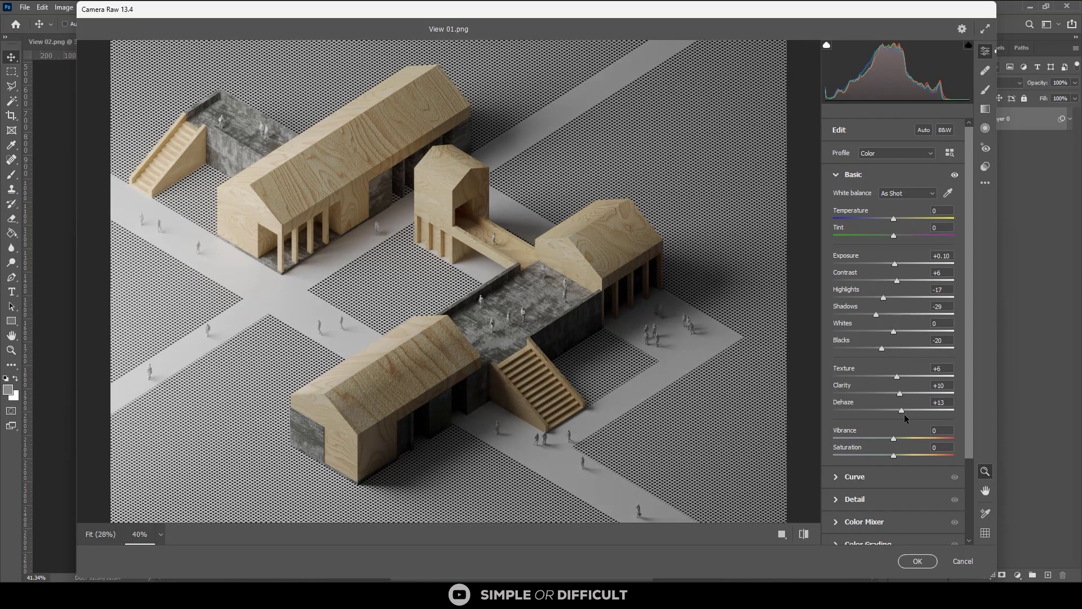
Step: Refine the image with exposure +0.30, contrast +8, dehaze +14, vibrance +5 and saturation +7
drag(898, 270, 899, 268)
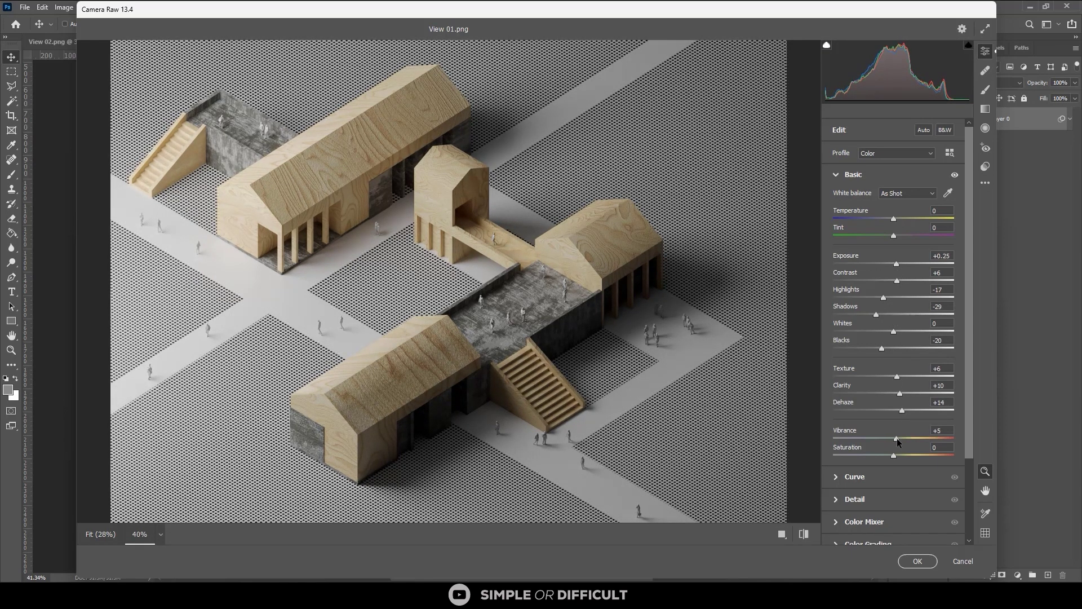
drag(898, 457, 899, 457)
scroll(814, 379, down, 2)
drag(897, 265, 898, 268)
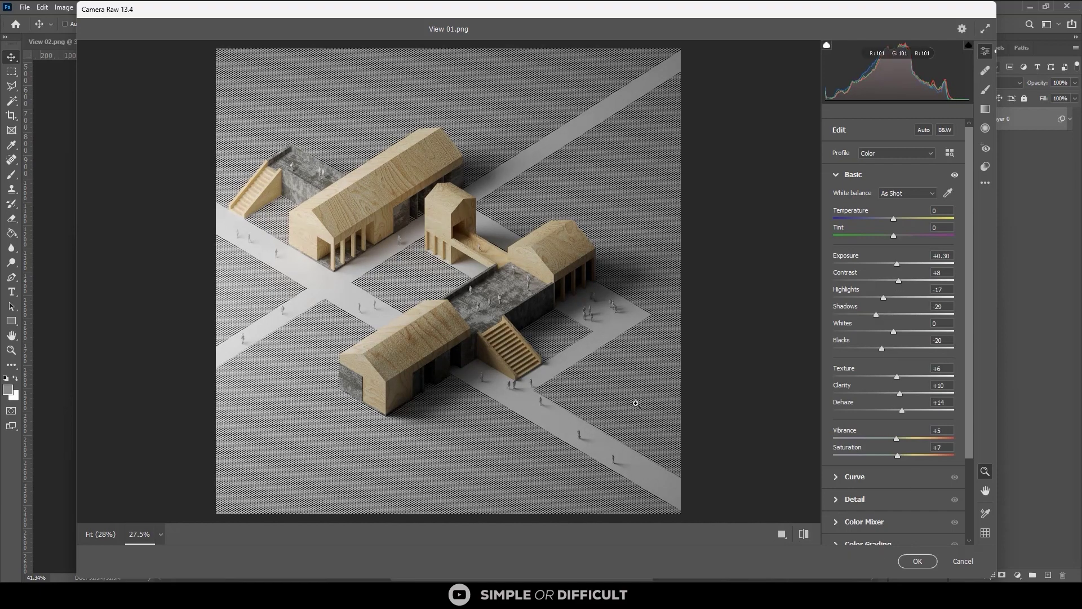
Step: Reduce the saturation to -3 and bring up the before/after comparison of the adjusted render
alt+scroll(634, 402, up, 3)
alt+scroll(634, 401, down, 2)
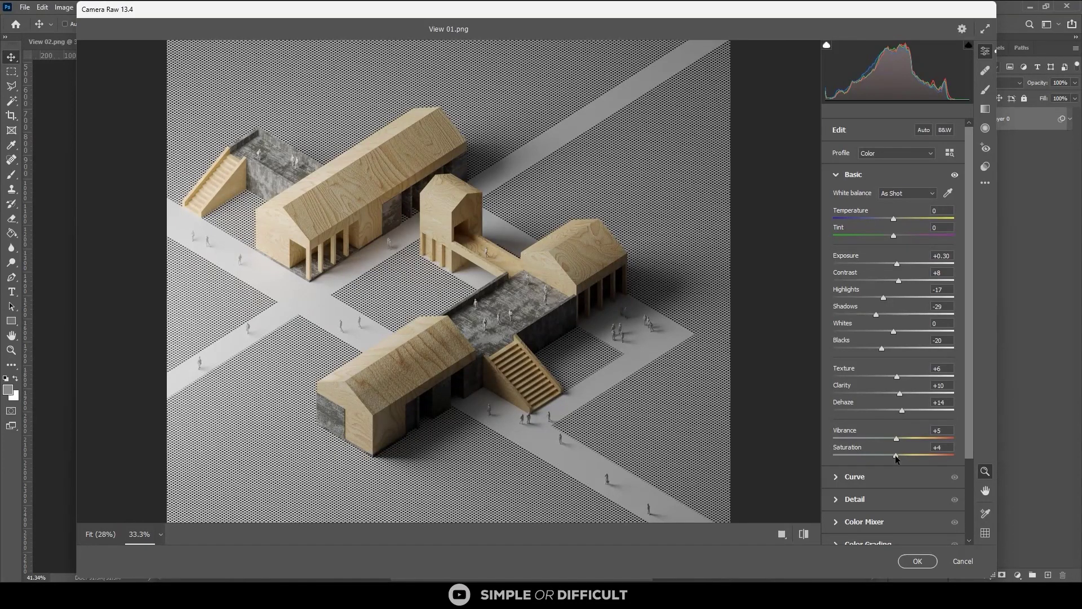
drag(894, 455, 892, 456)
click(803, 534)
click(752, 538)
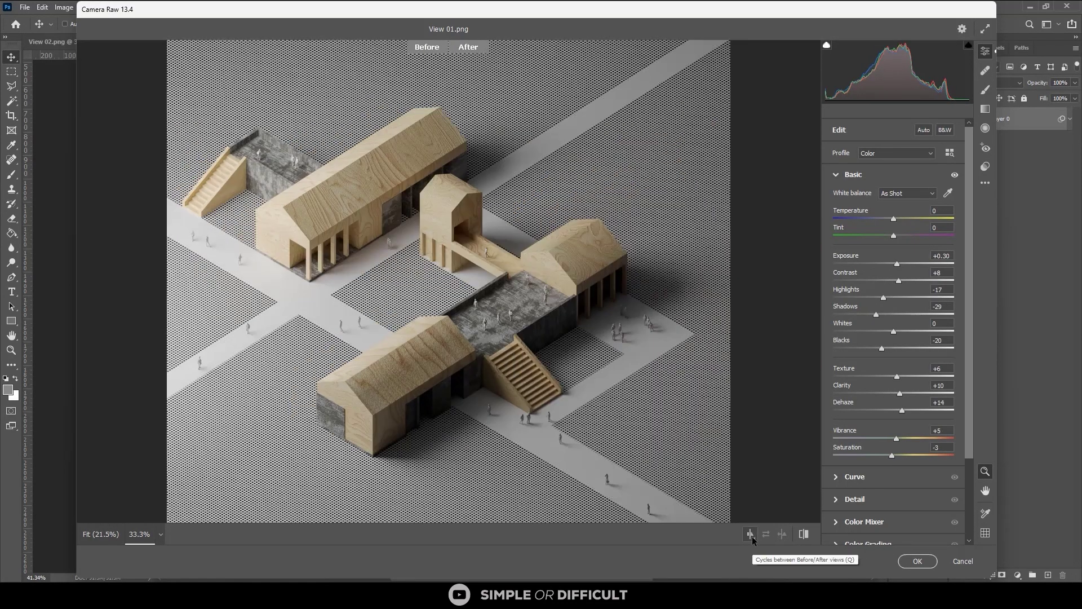
Step: Raise exposure to +0.35, set sharpening 15, noise reduction 7 and color noise reduction 4, and apply the Camera Raw filter
click(752, 538)
click(801, 534)
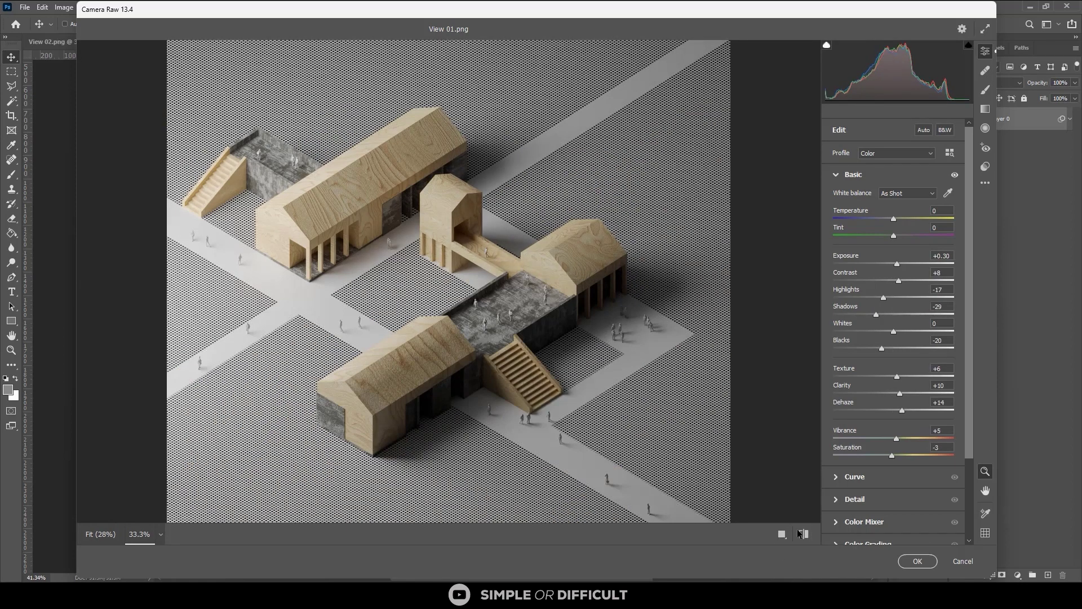
drag(897, 264, 898, 263)
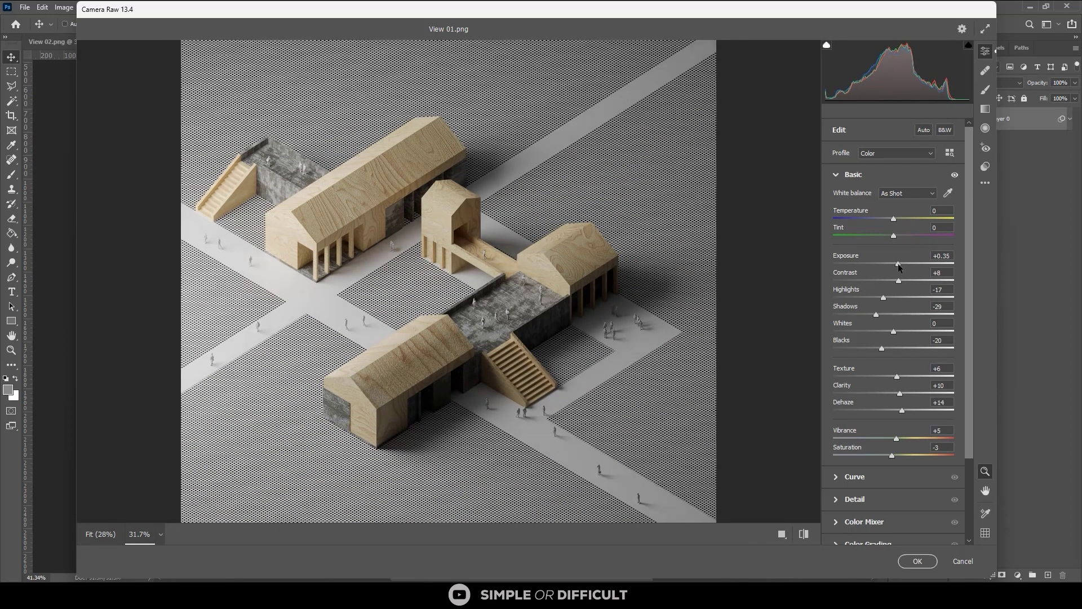
click(865, 503)
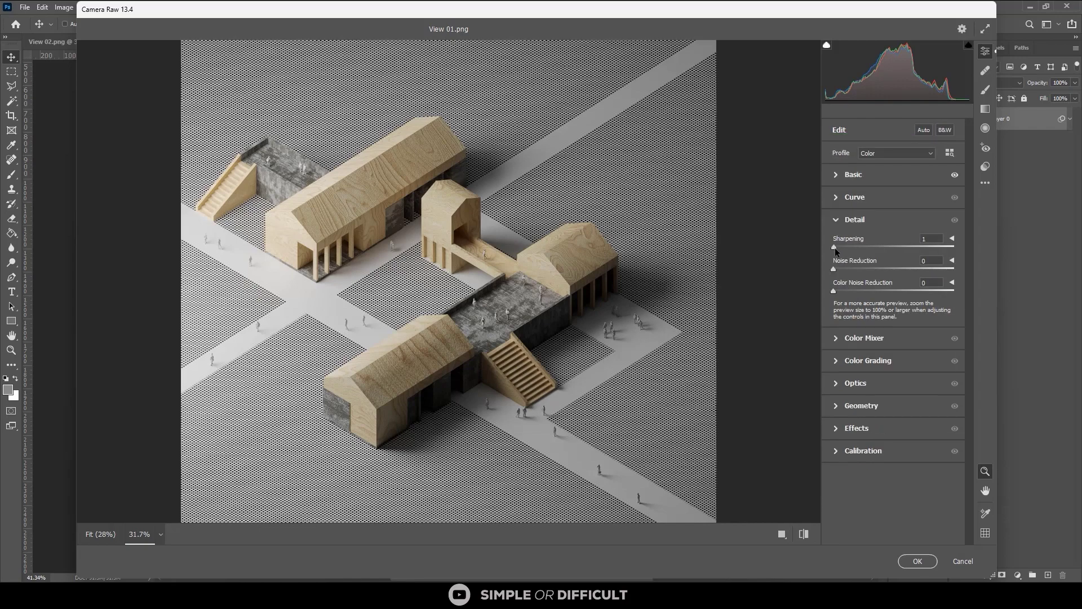
click(918, 560)
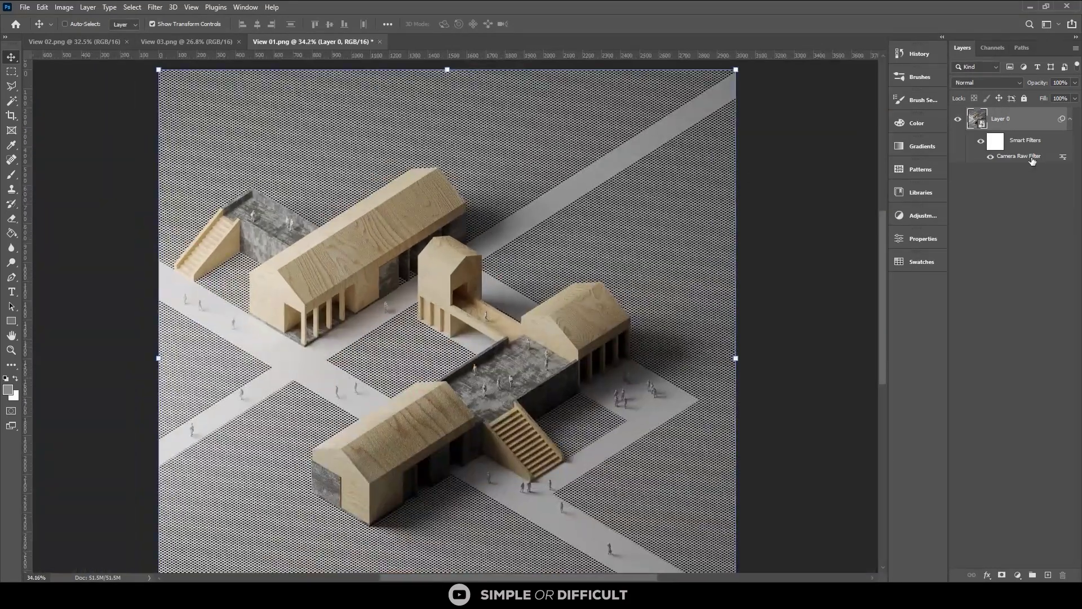
Step: Reopen the layer's Camera Raw smart filter, set the exposure to +0.25, and apply the change
click(1063, 157)
click(616, 119)
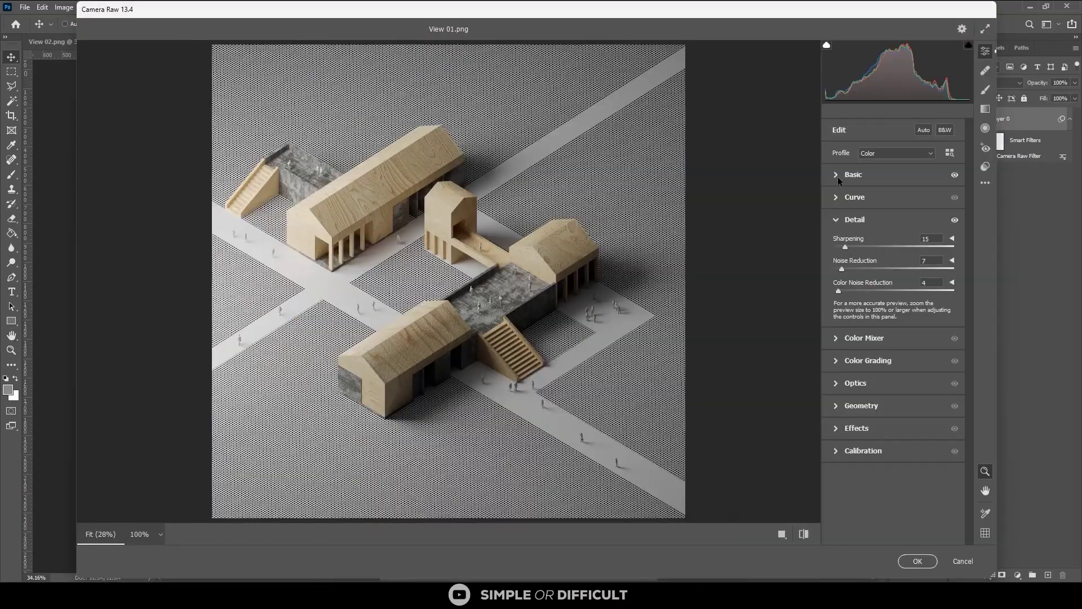
click(837, 177)
drag(899, 264, 896, 265)
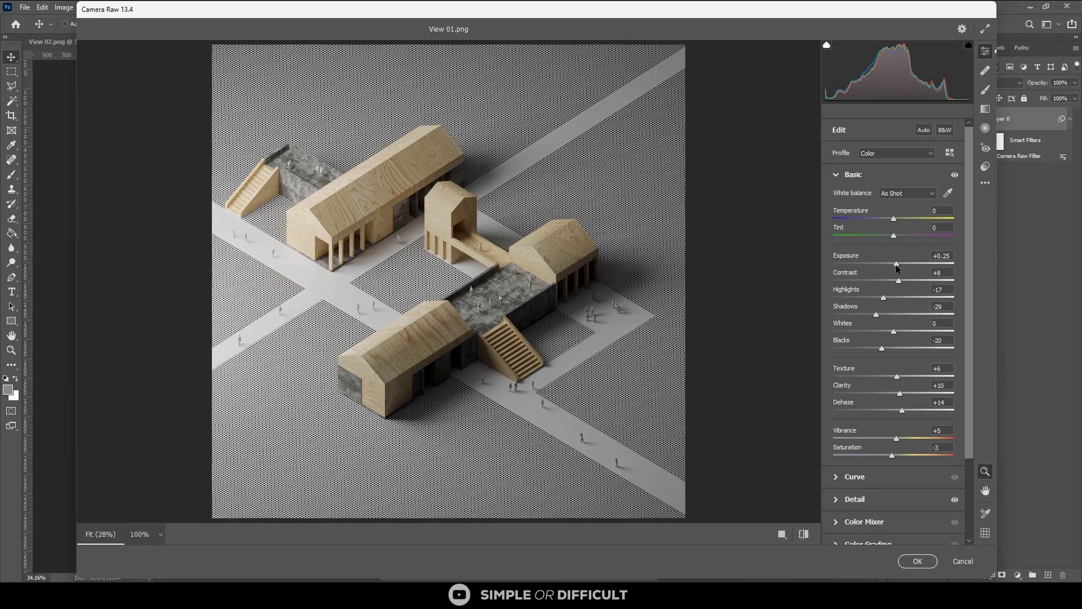
click(918, 561)
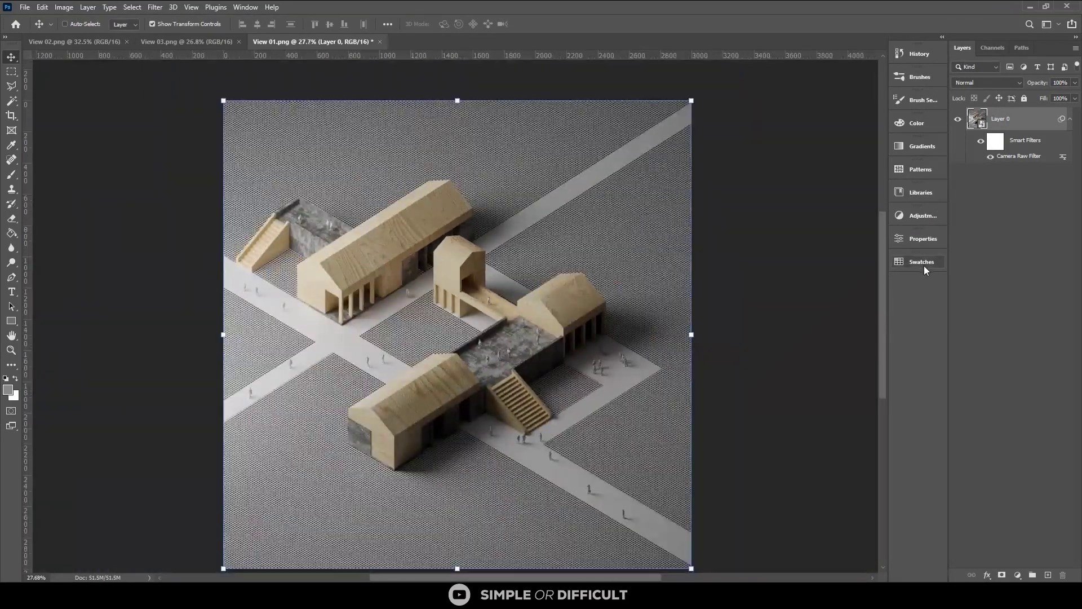
Step: Add a Hue/Saturation adjustment layer above the render with the saturation set to -4
click(923, 215)
click(796, 249)
drag(803, 337, 800, 336)
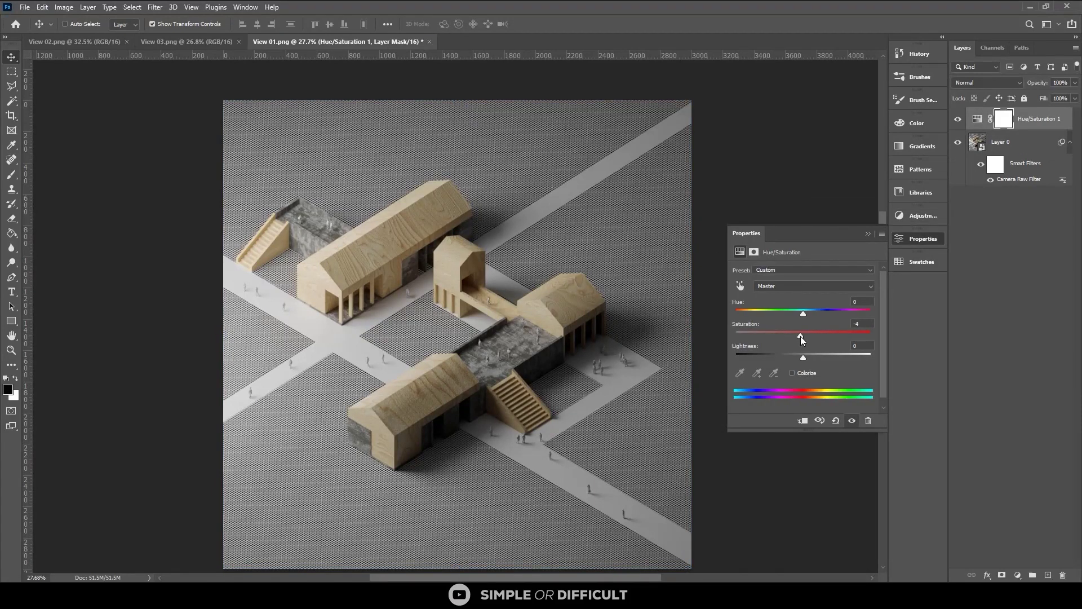
click(868, 233)
alt+scroll(319, 424, up, 2)
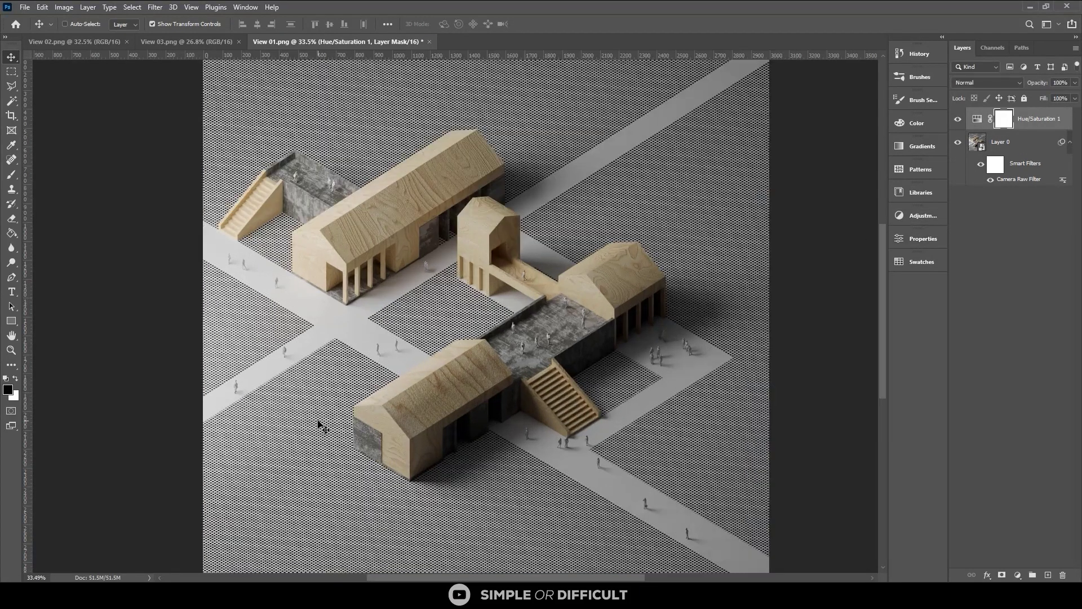
alt+scroll(385, 420, down, 2)
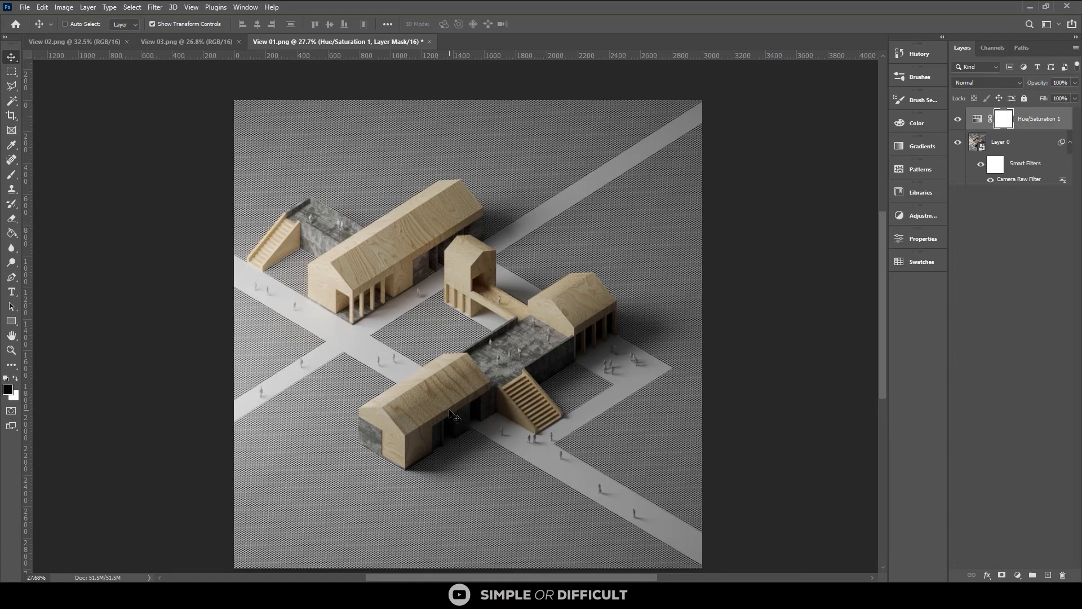